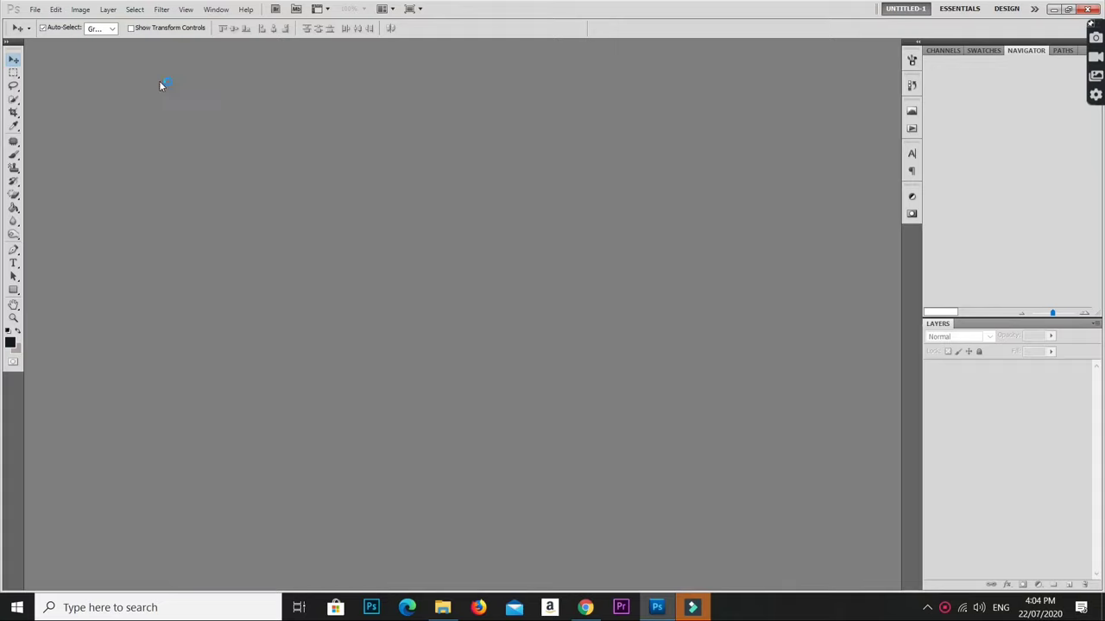
# Create a new 36 × 24 inch document named TARPAULIN at 50 pixels per inch
pyautogui.hotkey('ctrl', 'n')
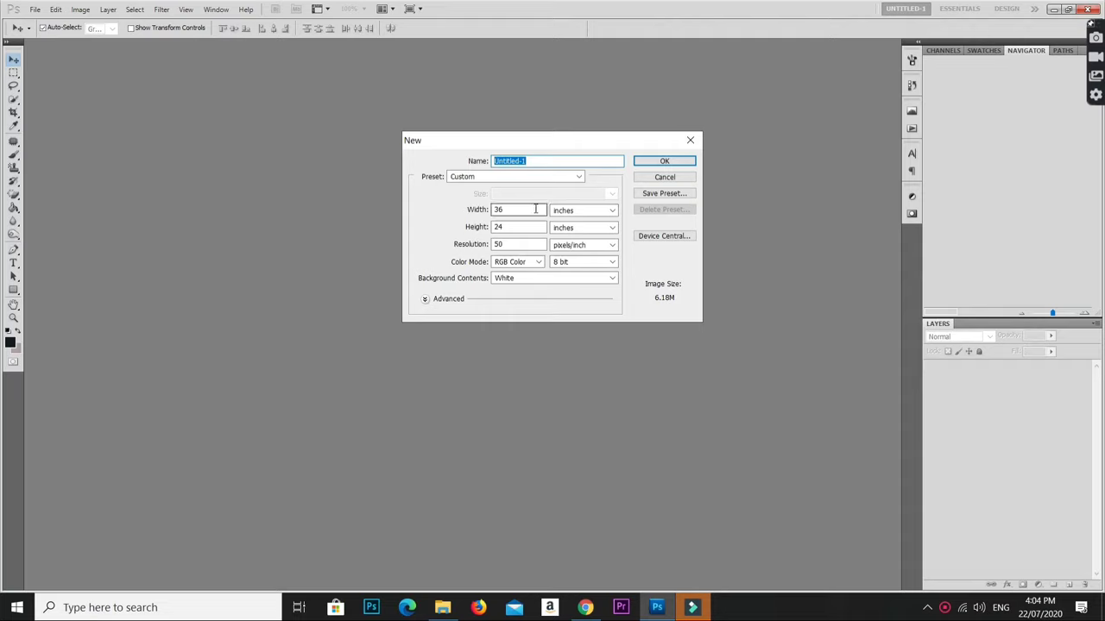
pyautogui.doubleClick(534, 209)
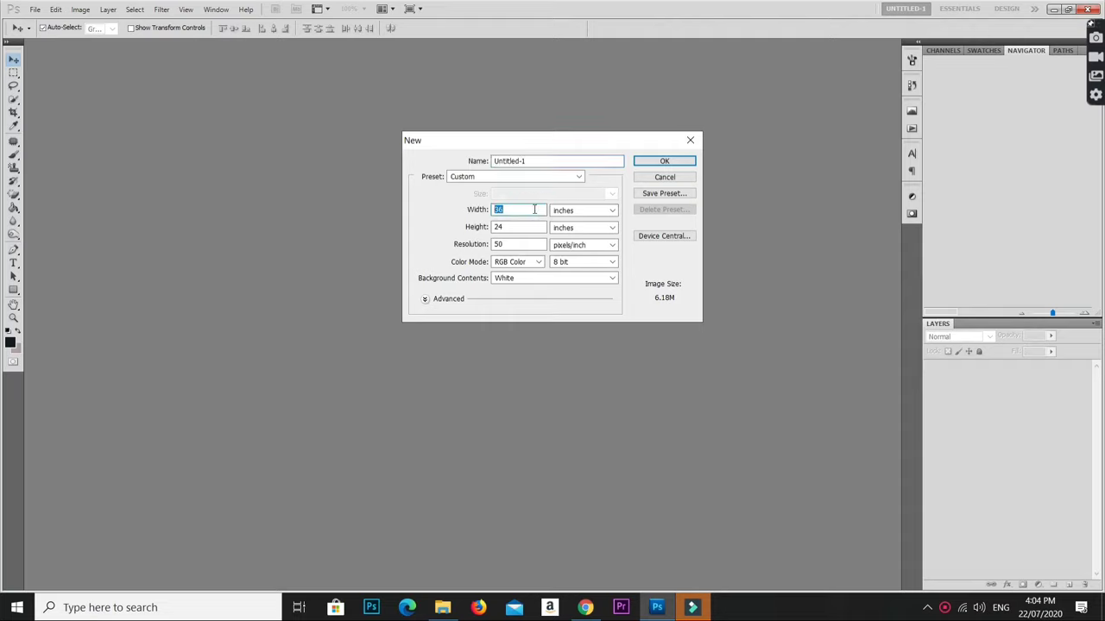
pyautogui.click(538, 210)
pyautogui.doubleClick(522, 245)
pyautogui.write('72')
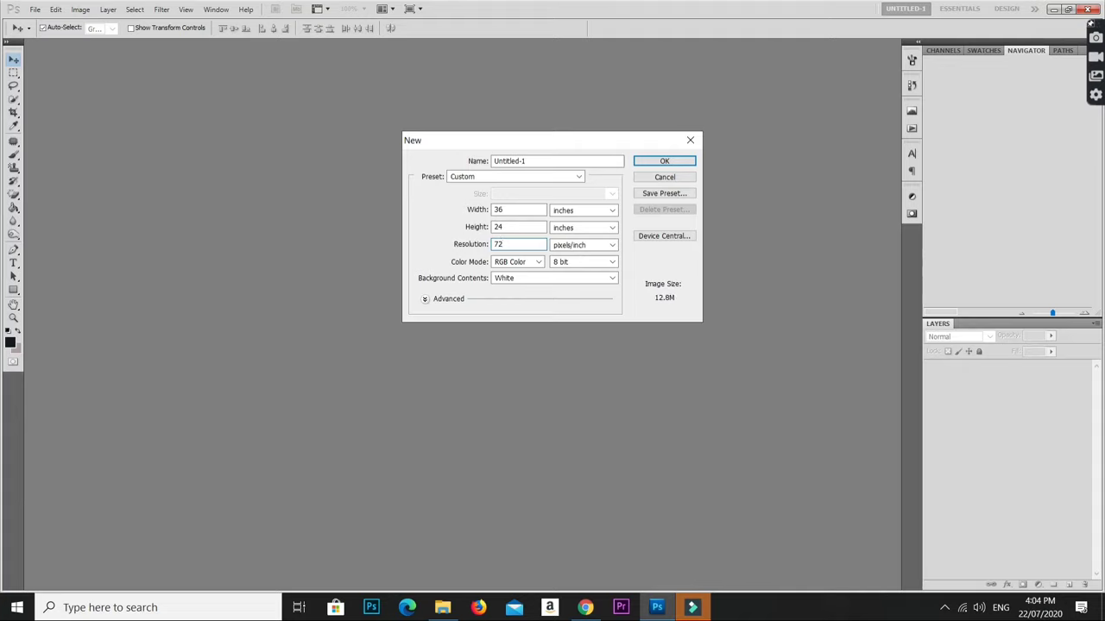
pyautogui.doubleClick(525, 244)
pyautogui.write('50')
pyautogui.doubleClick(544, 160)
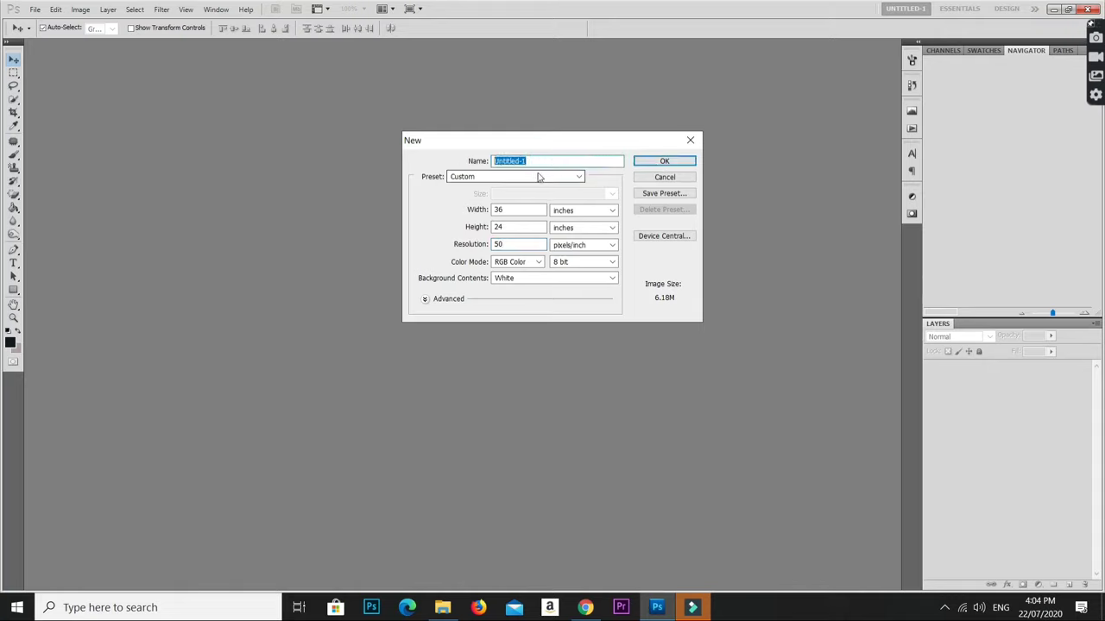
pyautogui.write('TARPAU')
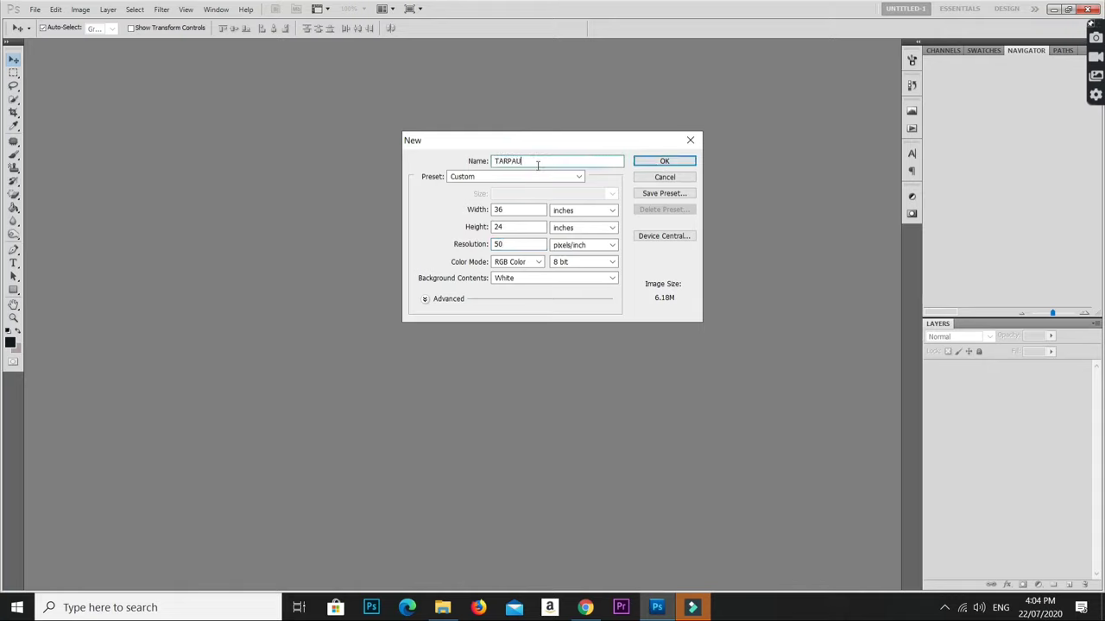
pyautogui.write('LIN')
pyautogui.click(676, 162)
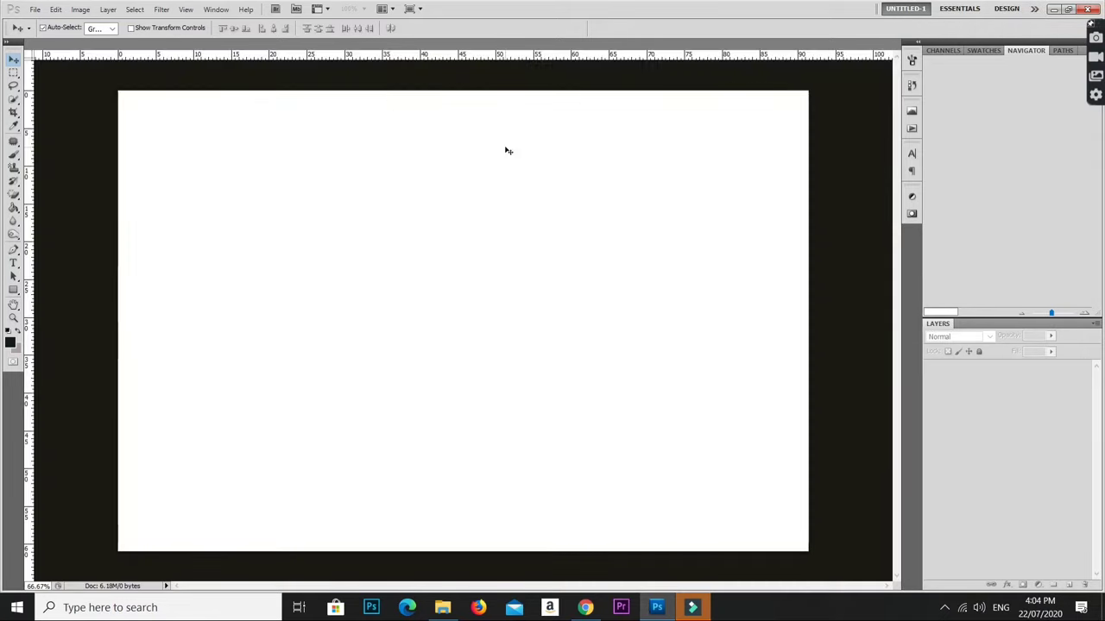
# Attempt to move the locked white Background layer and dismiss the lock warnings
pyautogui.moveTo(506, 148); pyautogui.dragTo(614, 192)
pyautogui.click(554, 229)
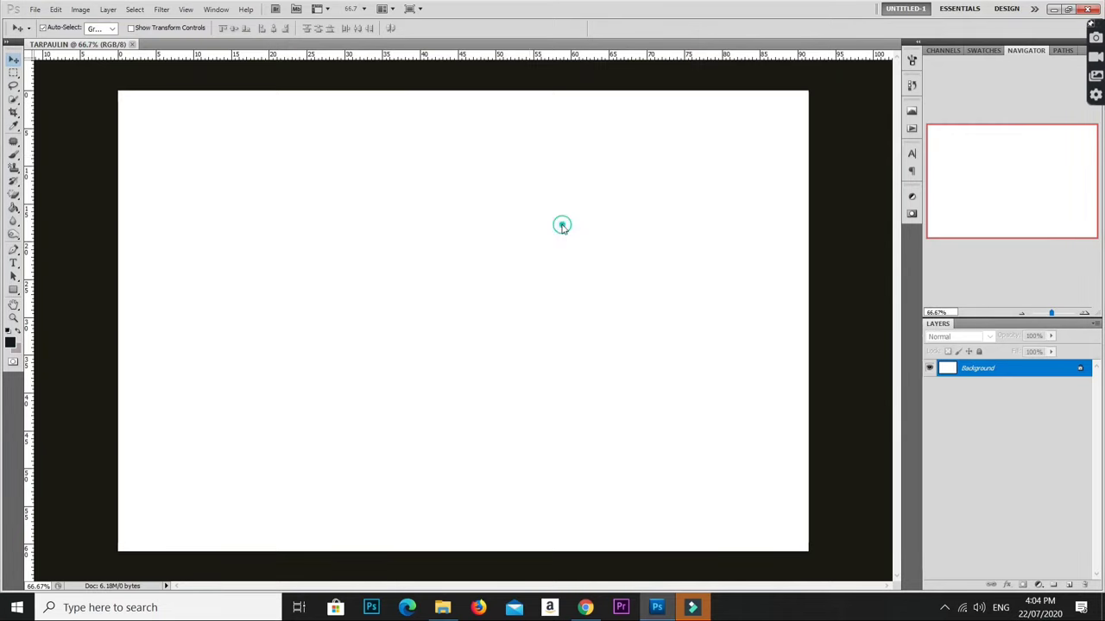
pyautogui.scroll(-1, 489, 198)
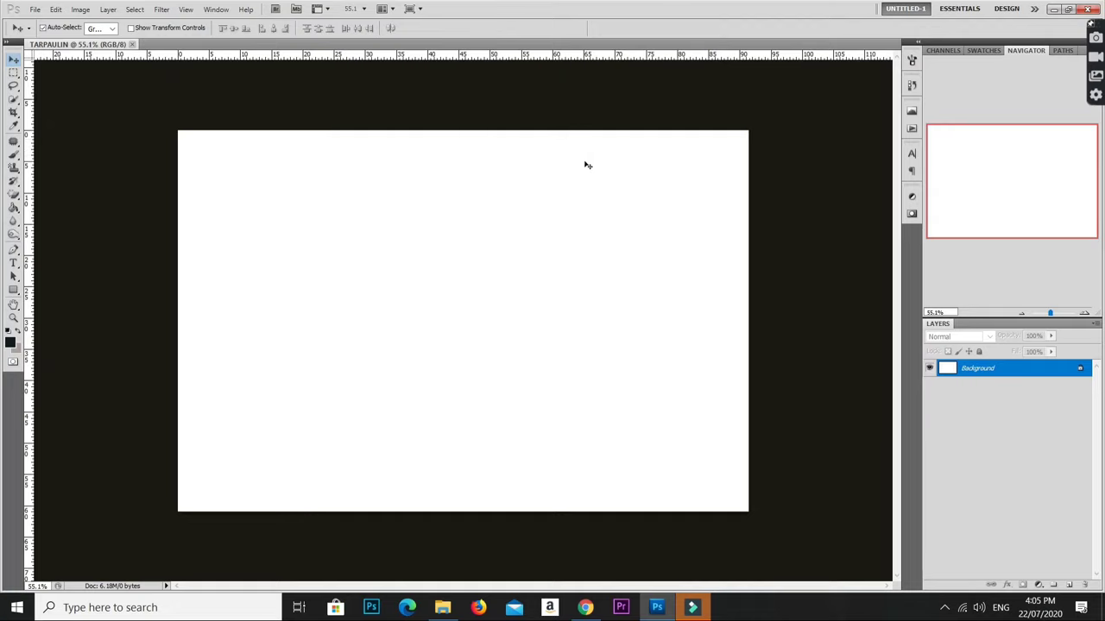
pyautogui.click(203, 111)
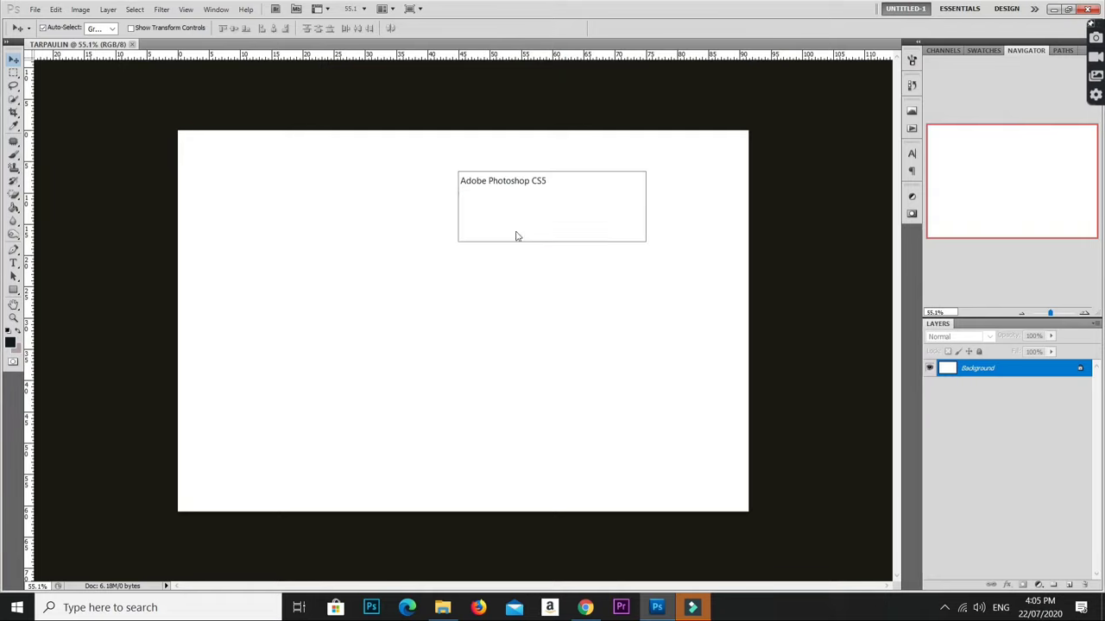
pyautogui.click(557, 231)
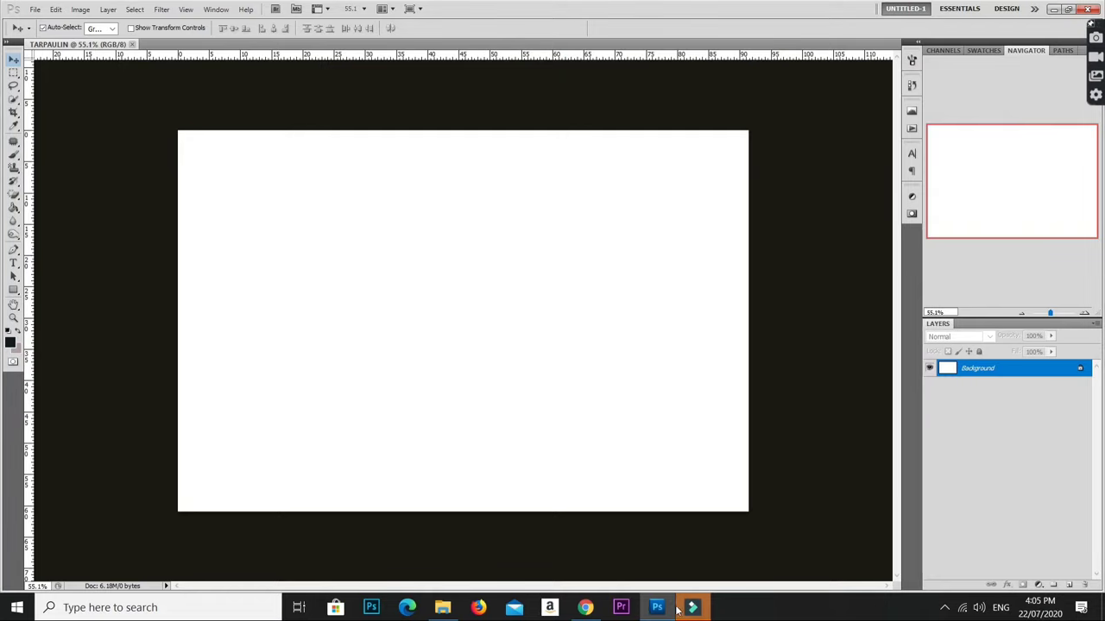
# Maximize the TARPAULIN VLOG folder and drag the background image into the TARPAULIN document
pyautogui.click(586, 608)
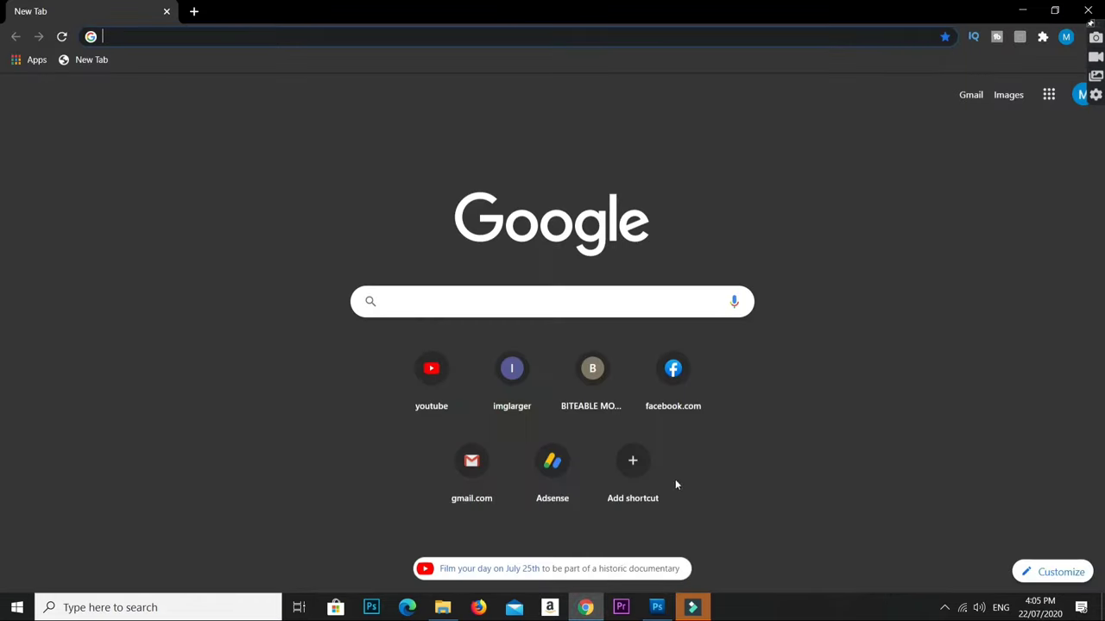
pyautogui.click(442, 607)
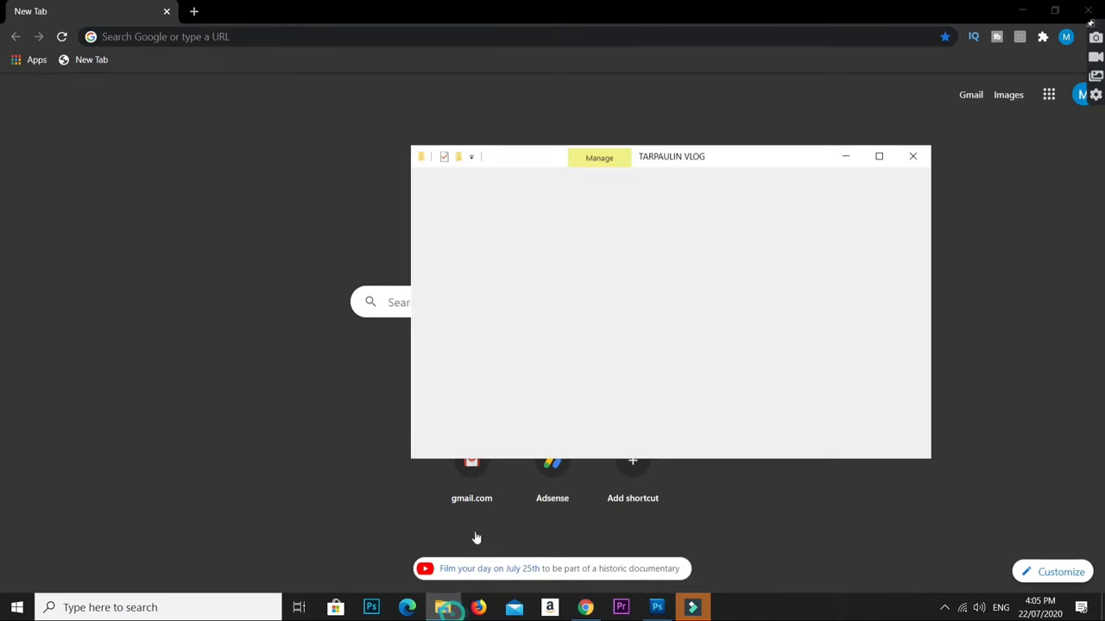
pyautogui.click(600, 261)
pyautogui.click(878, 156)
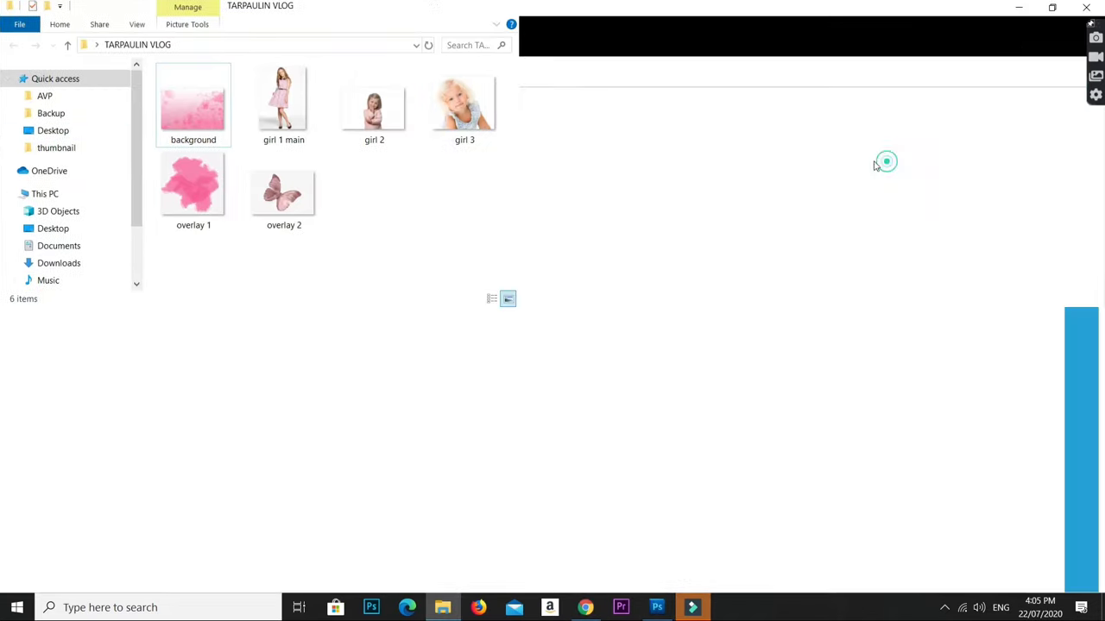
pyautogui.click(203, 128)
pyautogui.moveTo(203, 128)
pyautogui.mouseDown()
pyautogui.moveTo(608, 512)
pyautogui.moveTo(494, 302)
pyautogui.mouseUp()
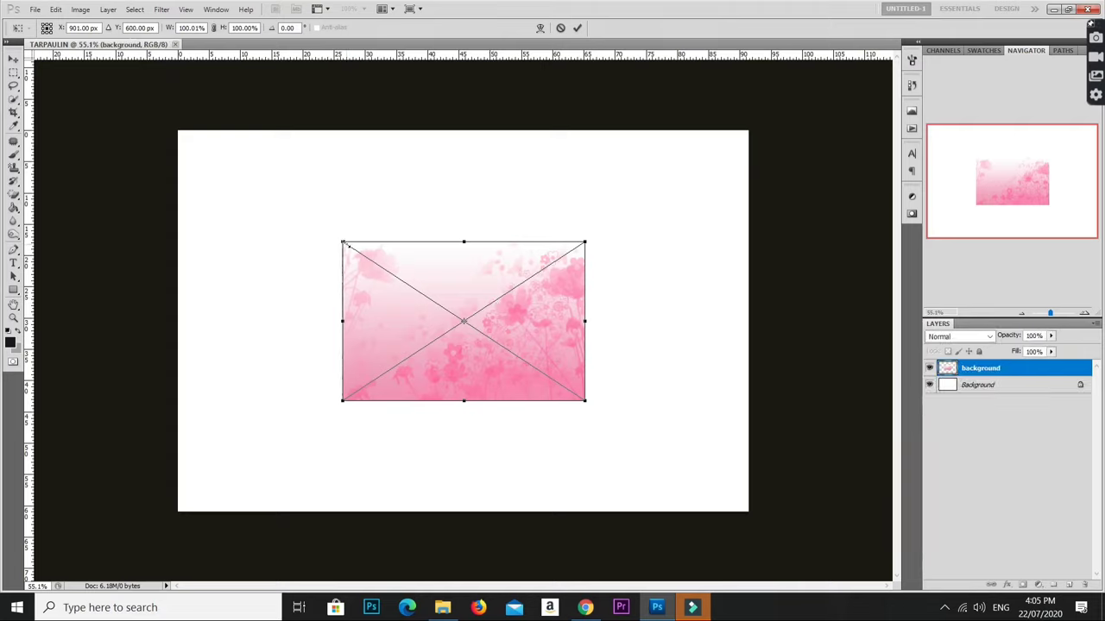
# Stretch the pink floral background to the canvas corners and commit the transform
pyautogui.moveTo(342, 241); pyautogui.dragTo(173, 130)
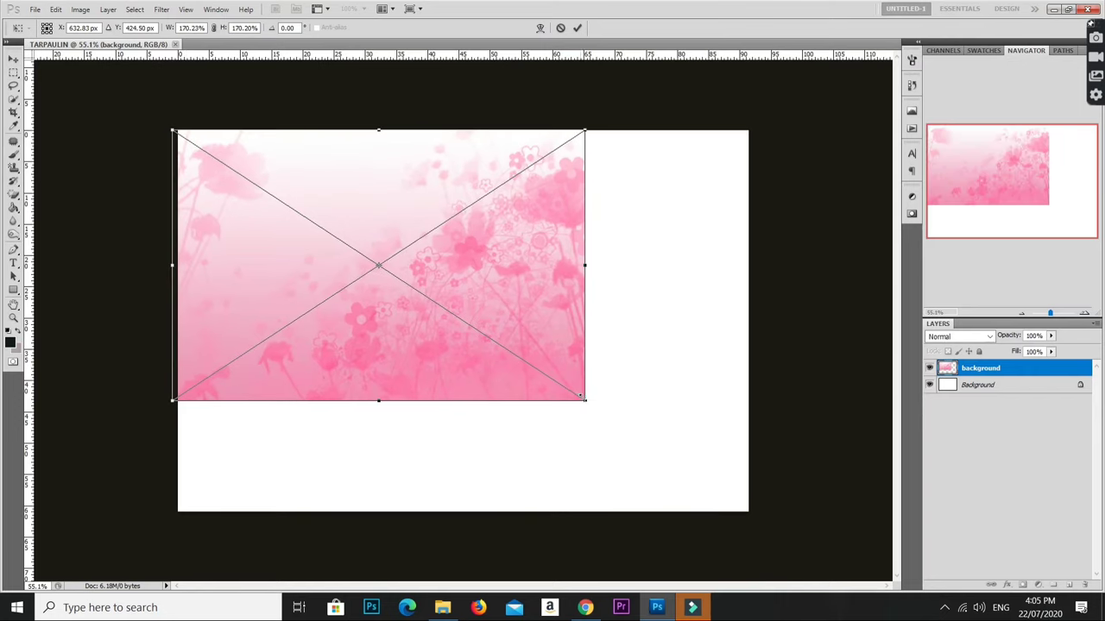
pyautogui.moveTo(587, 401); pyautogui.dragTo(756, 512)
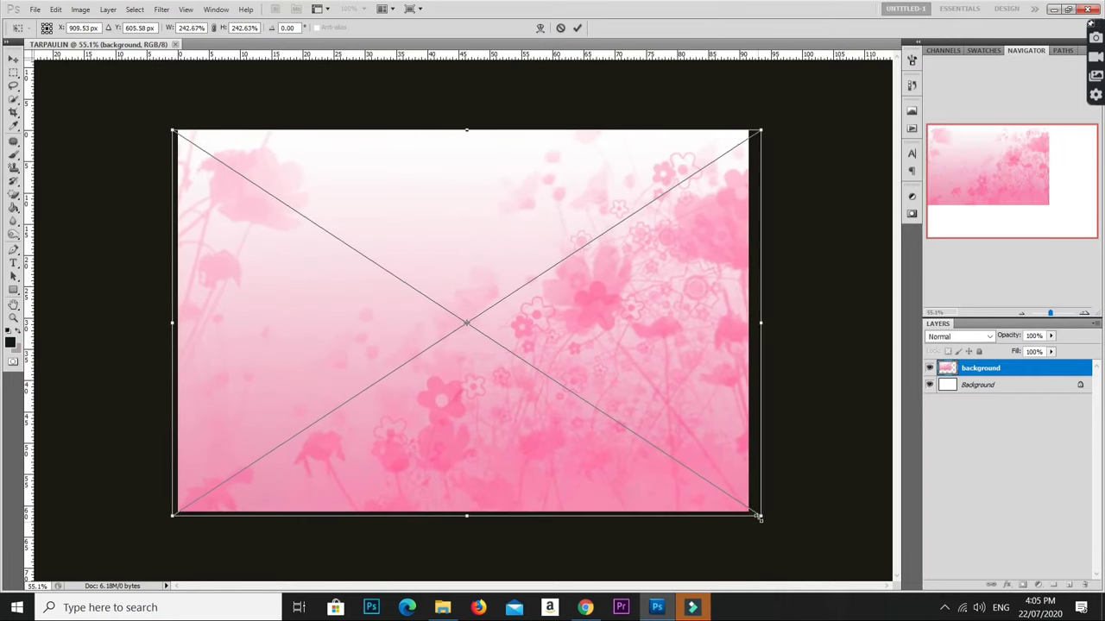
pyautogui.press('Return')
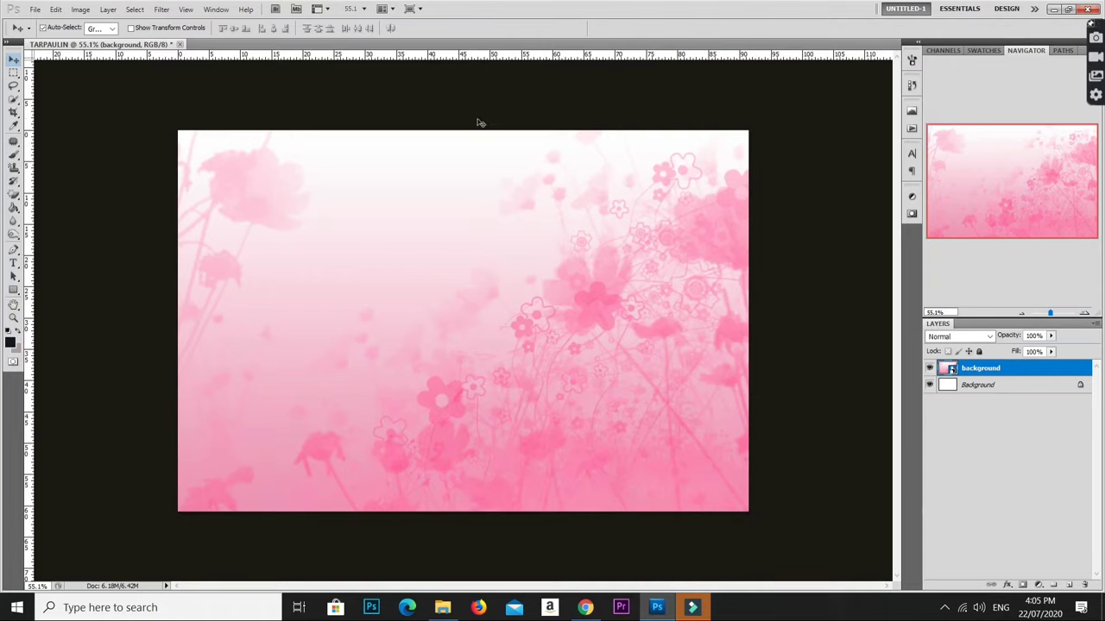
# Scroll around the canvas, then switch to a blank Google Chrome tab
pyautogui.scroll(1, 716, 145)
pyautogui.scroll(-1, 721, 143)
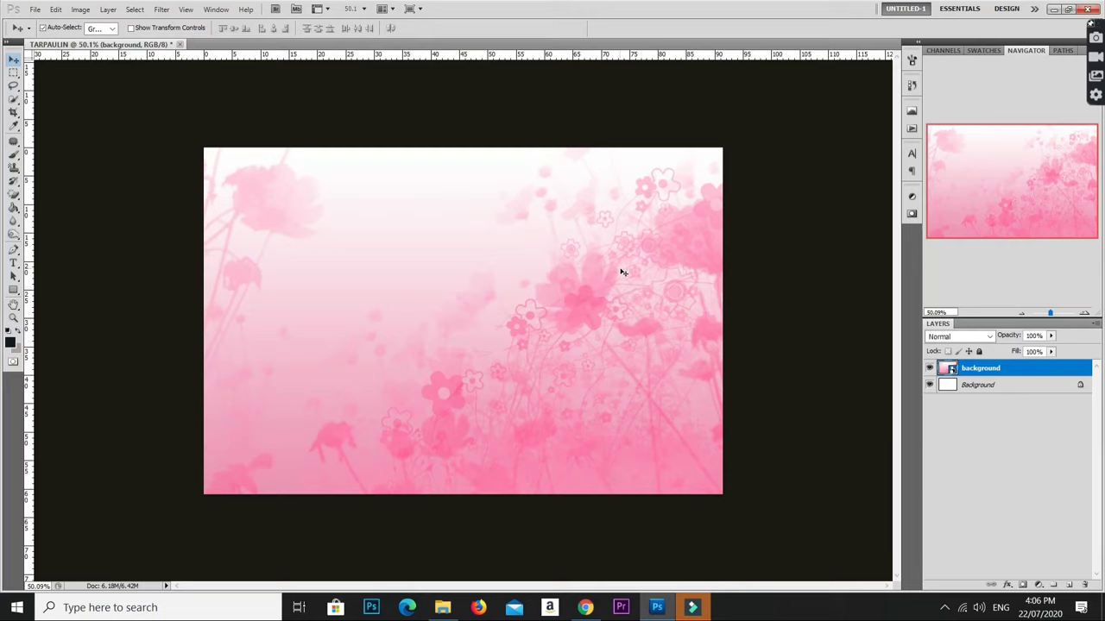
pyautogui.scroll(2, 630, 298)
pyautogui.scroll(-2, 634, 296)
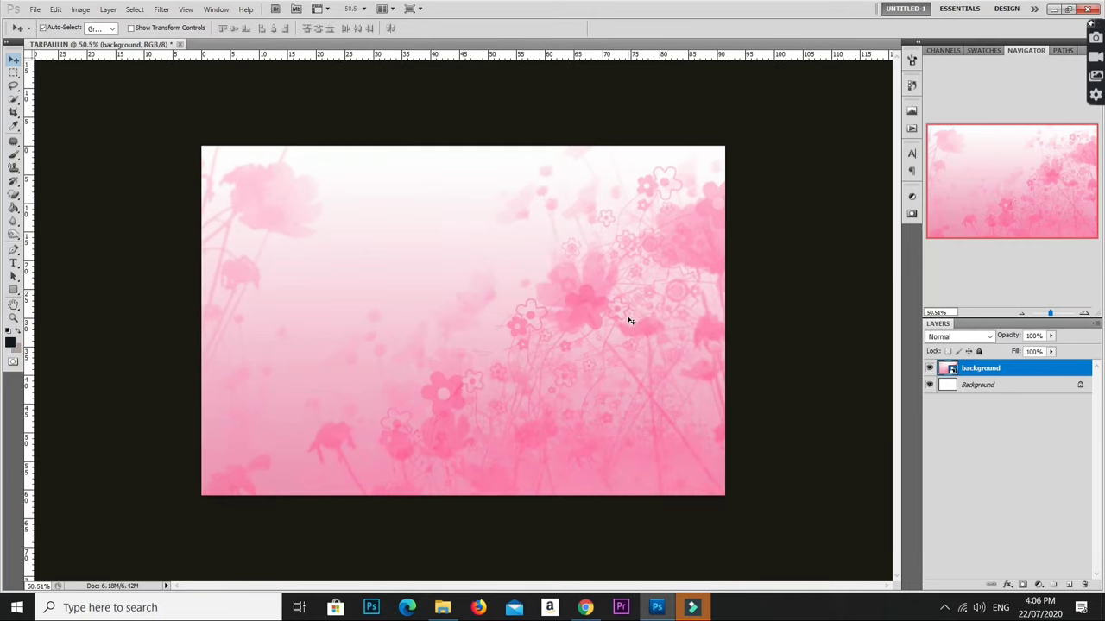
pyautogui.scroll(-2, 643, 310)
pyautogui.scroll(-1, 645, 312)
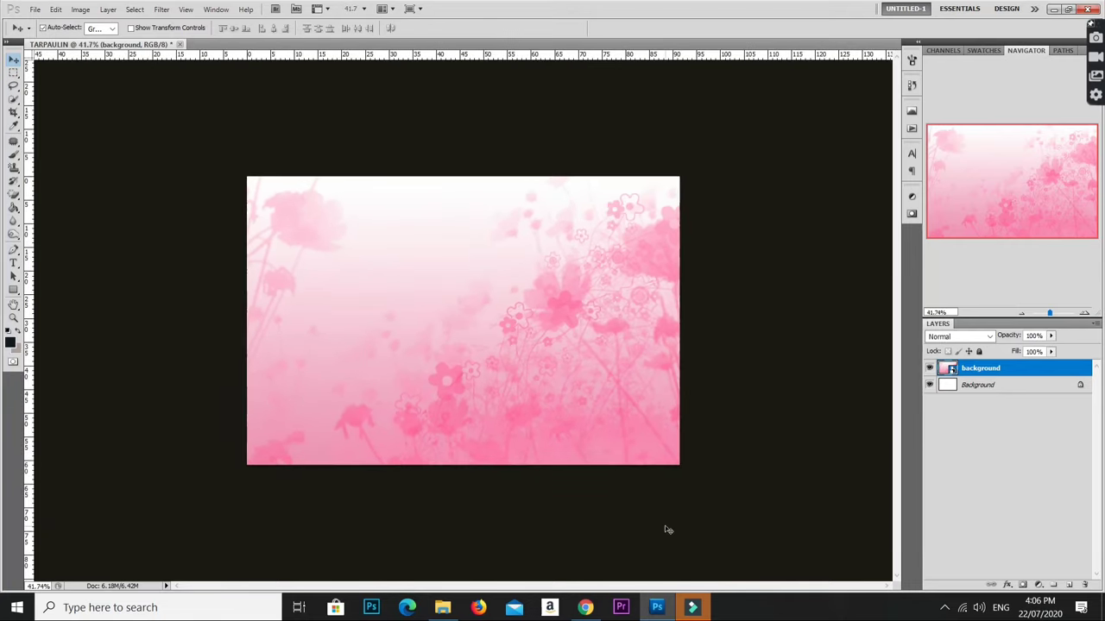
pyautogui.click(586, 608)
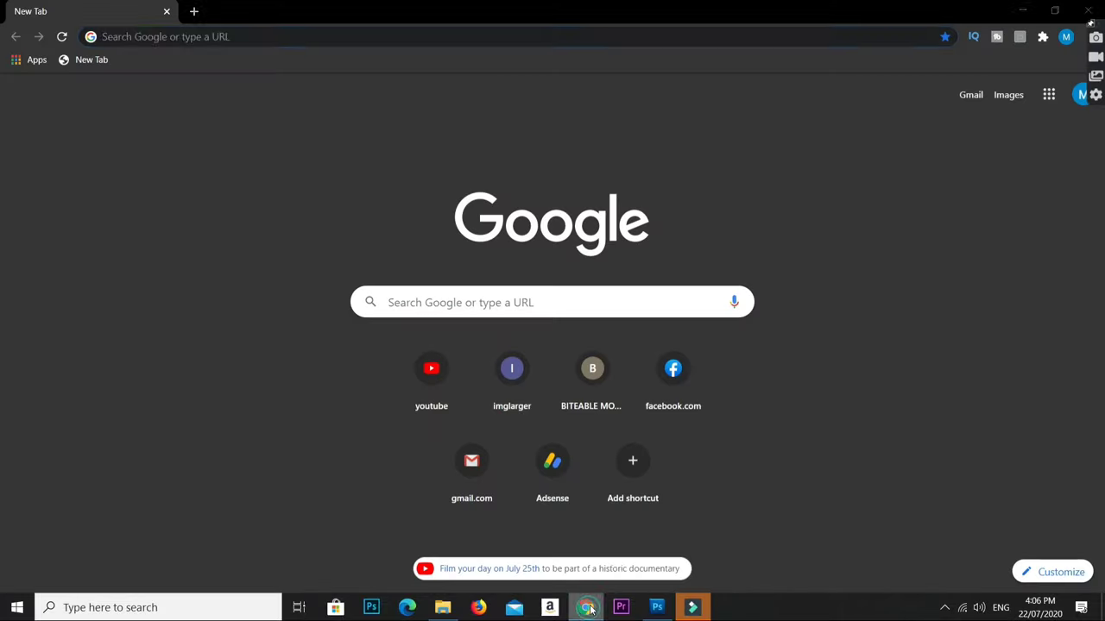
pyautogui.click(443, 607)
pyautogui.click(329, 217)
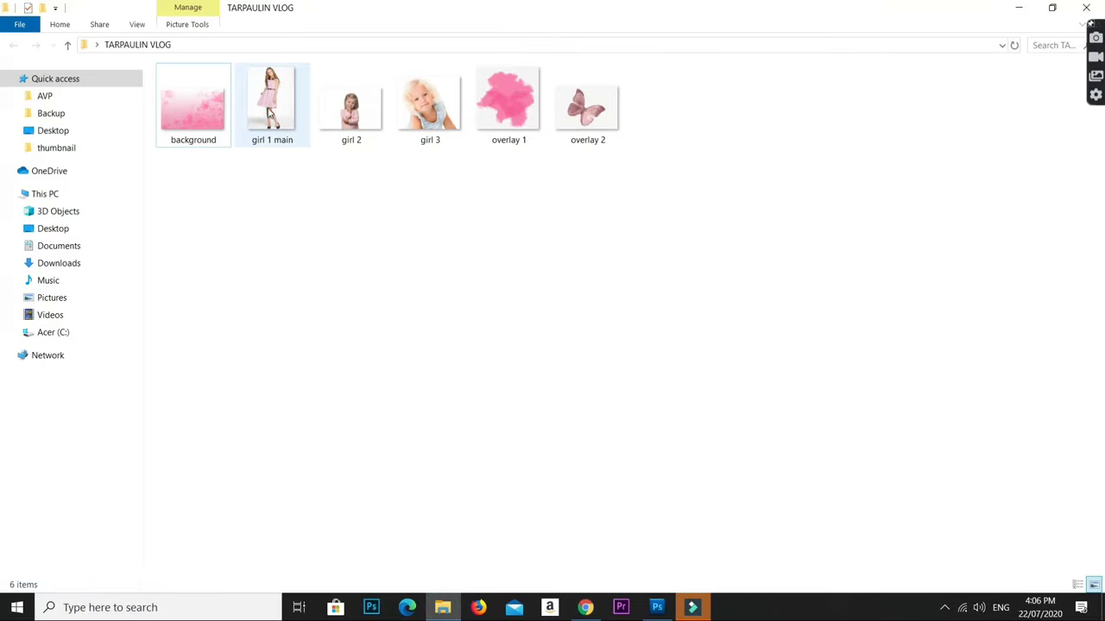
pyautogui.moveTo(269, 112); pyautogui.dragTo(672, 566)
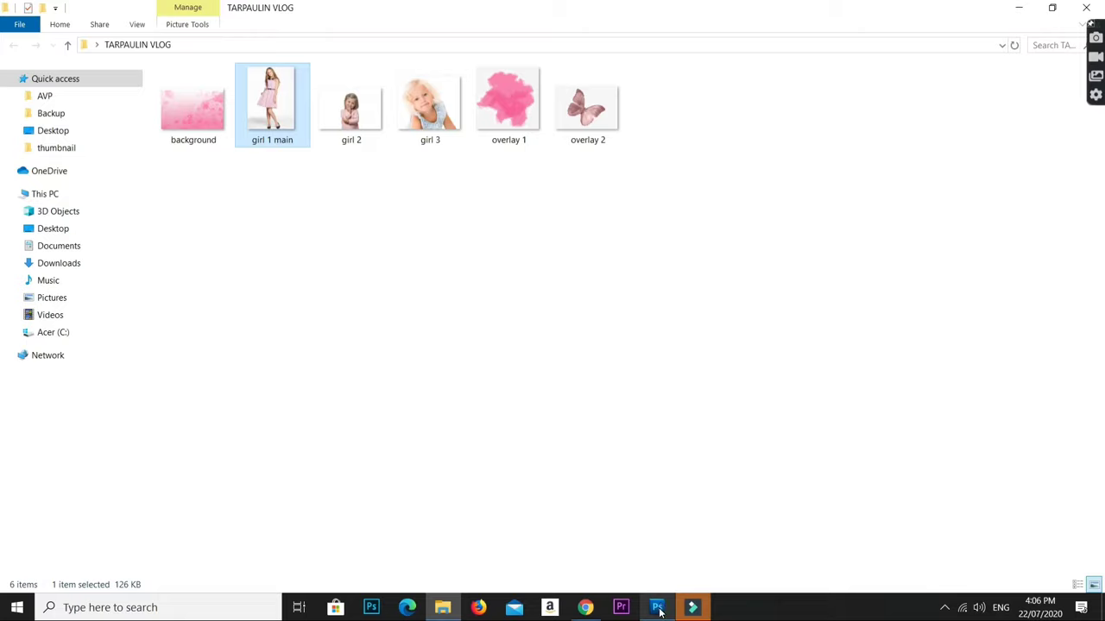
pyautogui.moveTo(658, 611)
pyautogui.mouseDown()
pyautogui.moveTo(650, 533)
pyautogui.moveTo(541, 375)
pyautogui.mouseUp()
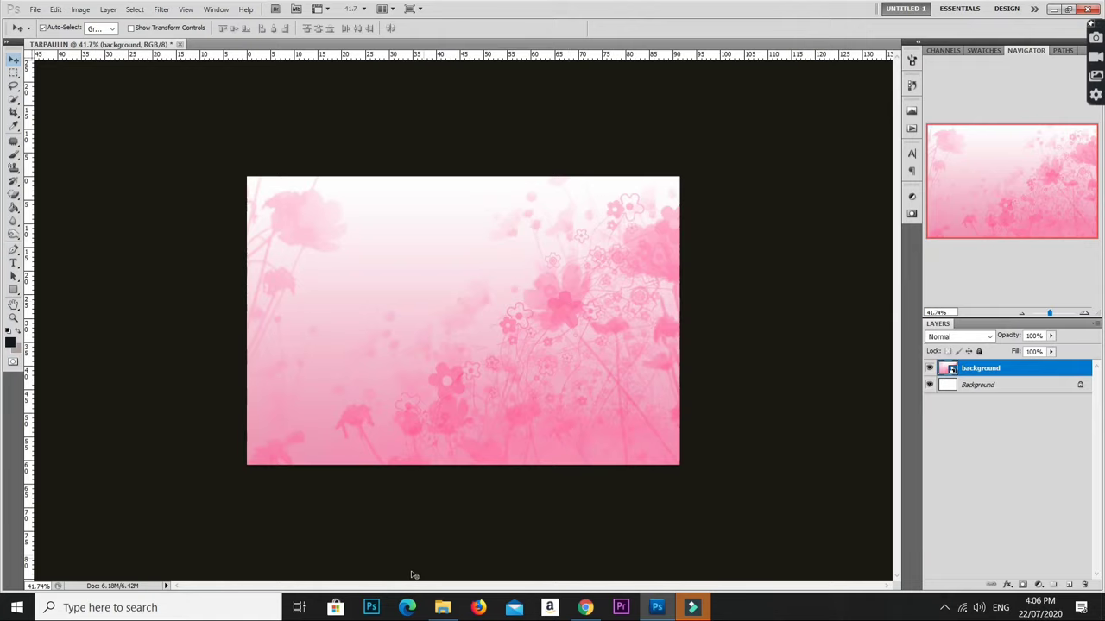
# Place the girl 1 main photo, enlarge it and position it on the canvas's right side
pyautogui.click(442, 607)
pyautogui.moveTo(296, 121); pyautogui.dragTo(505, 377)
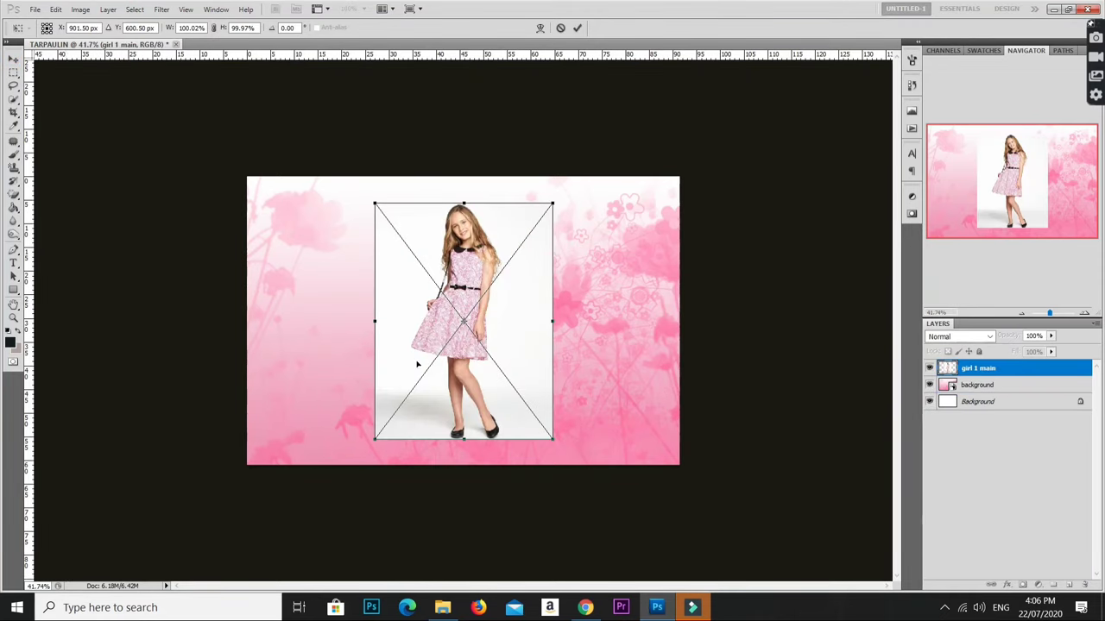
pyautogui.moveTo(549, 204); pyautogui.dragTo(571, 180)
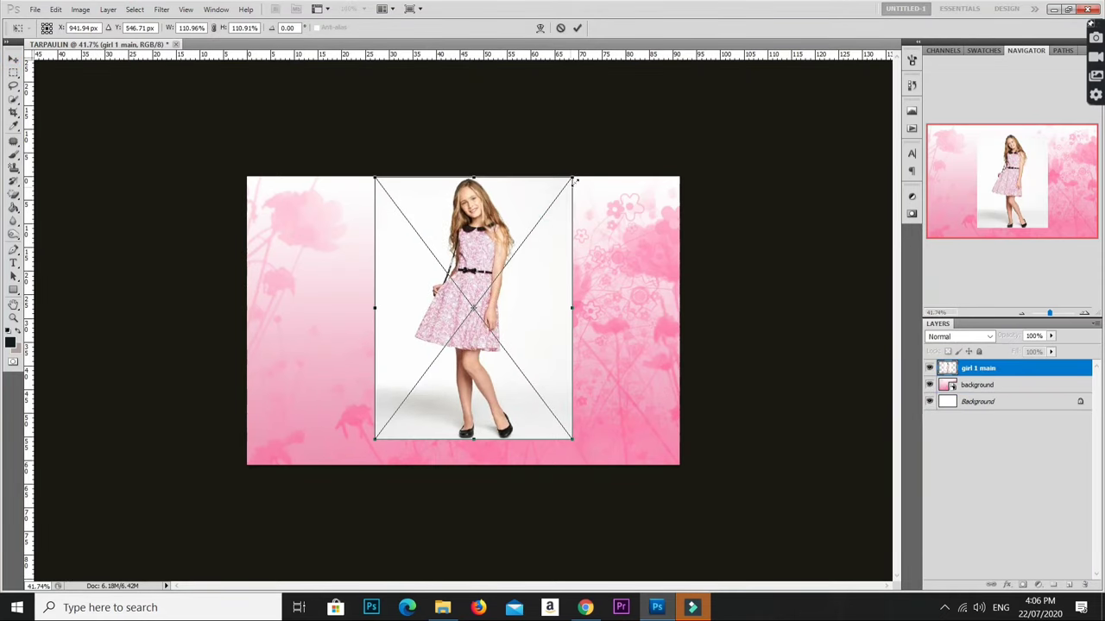
pyautogui.moveTo(562, 237)
pyautogui.mouseDown()
pyautogui.moveTo(669, 278)
pyautogui.moveTo(671, 302)
pyautogui.mouseUp()
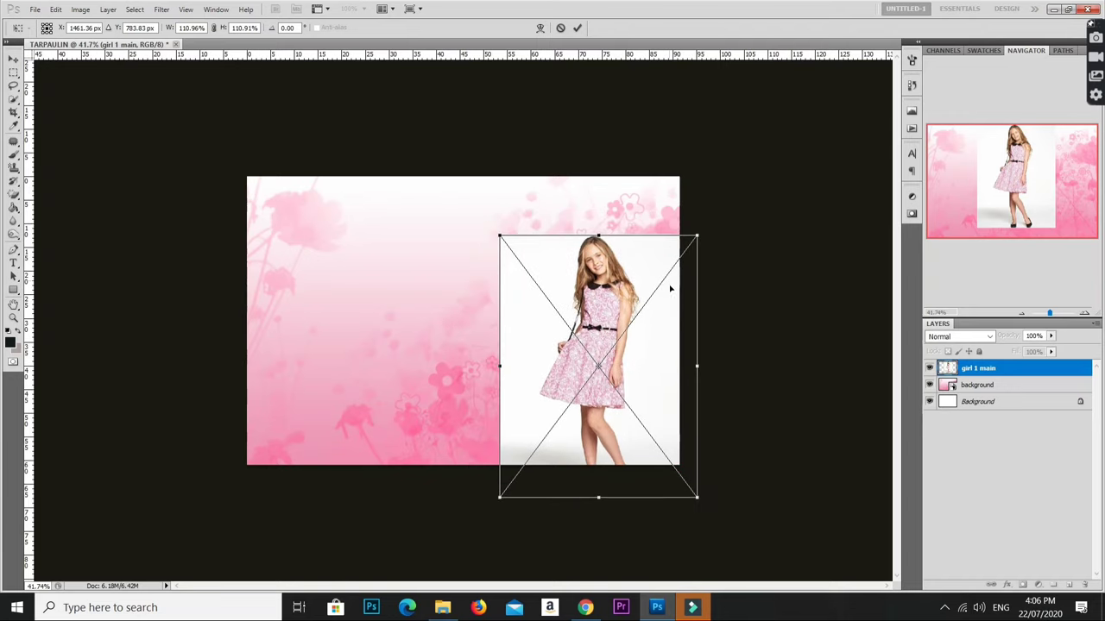
pyautogui.moveTo(693, 246); pyautogui.dragTo(700, 238)
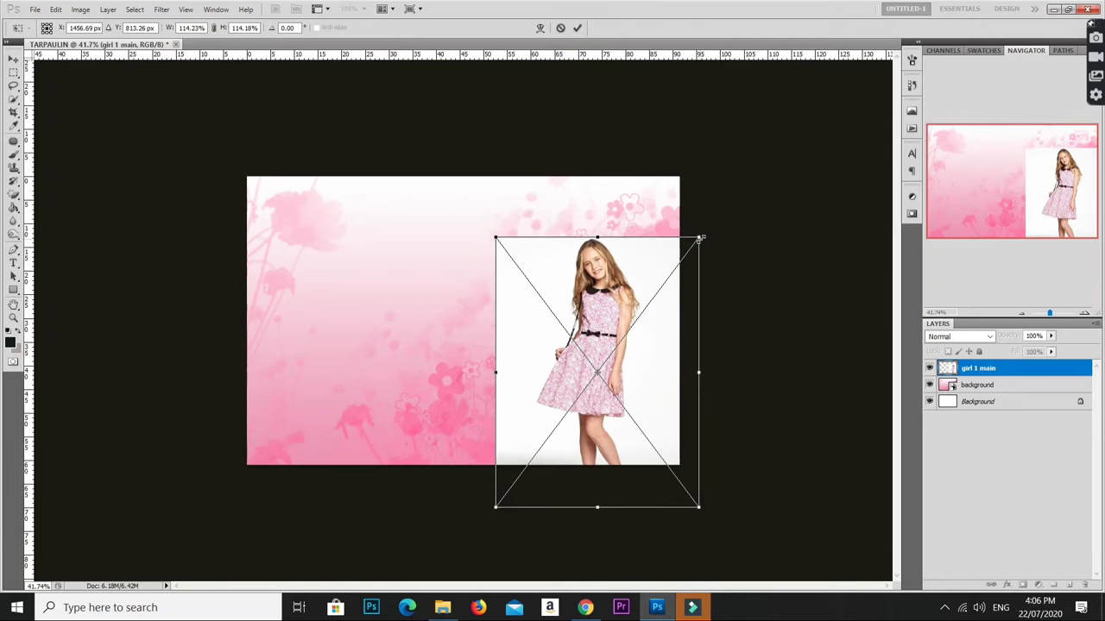
pyautogui.press('Return')
pyautogui.moveTo(620, 308); pyautogui.dragTo(630, 292)
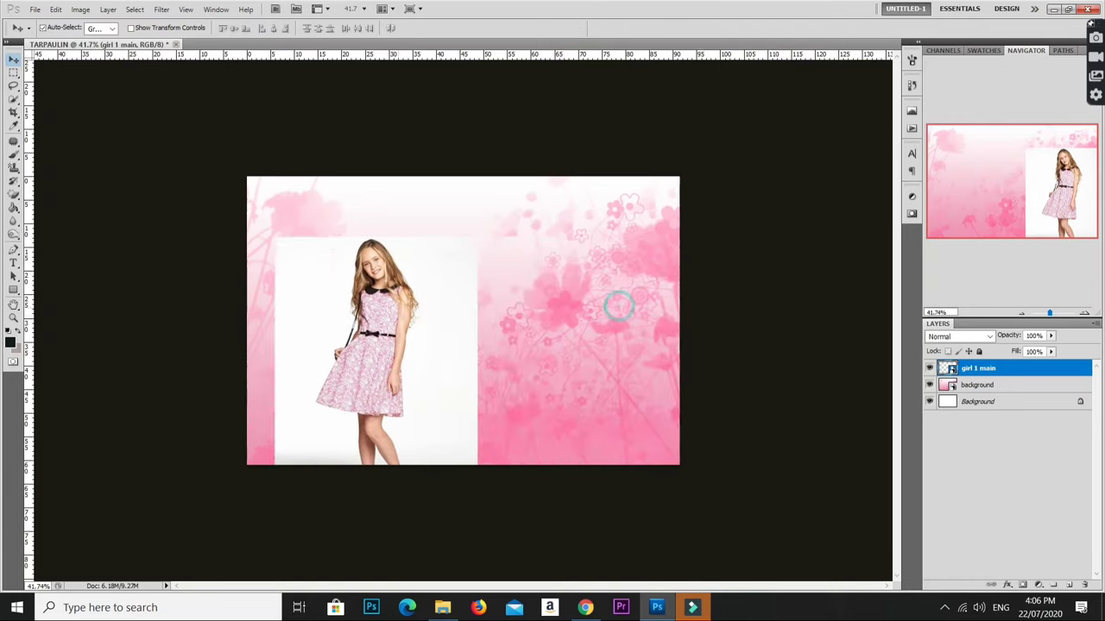
# Zoom in to about 108% on the girl photo
pyautogui.scroll(2, 630, 291)
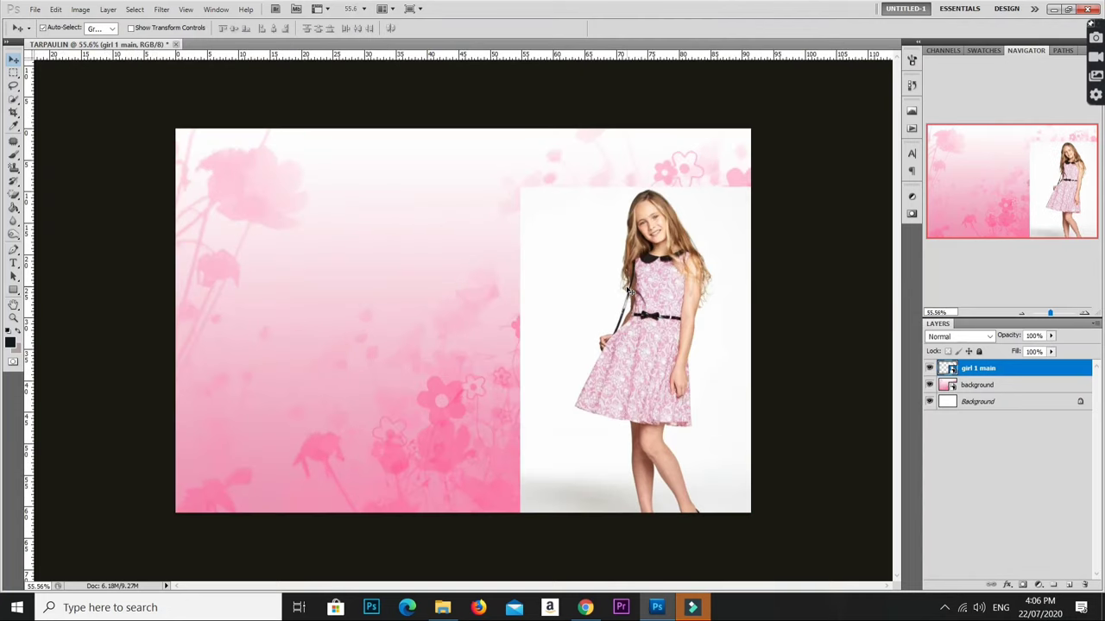
pyautogui.scroll(2, 604, 276)
pyautogui.scroll(2, 587, 258)
pyautogui.moveTo(556, 217)
pyautogui.mouseDown()
pyautogui.moveTo(492, 184)
pyautogui.moveTo(498, 307)
pyautogui.mouseUp()
pyautogui.scroll(1, 494, 187)
pyautogui.scroll(1, 498, 178)
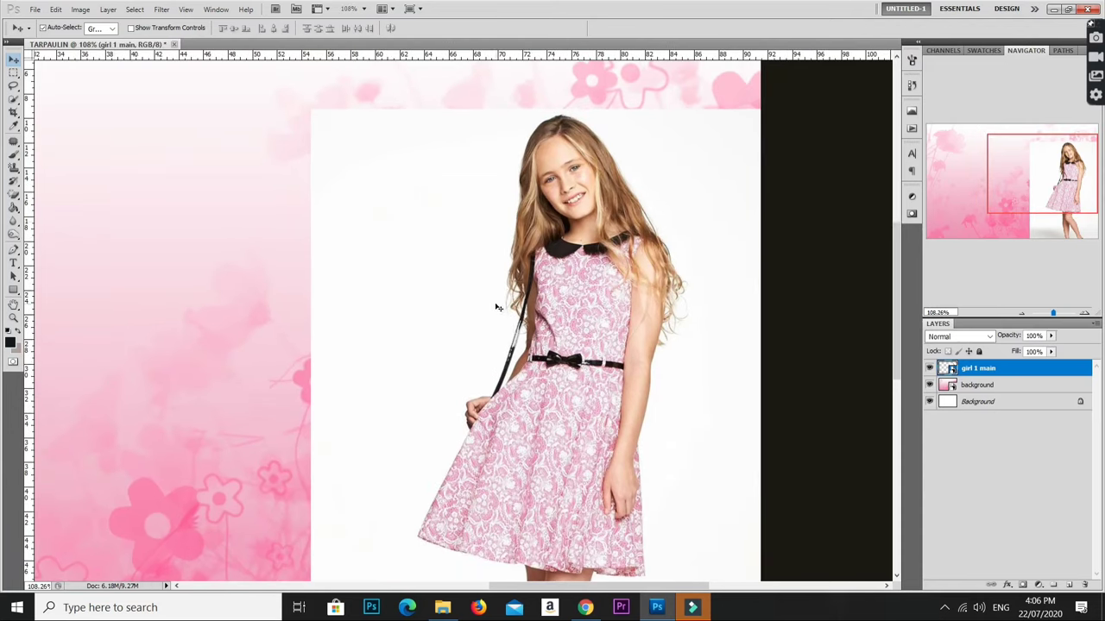
# Choose the Quick Selection Tool and begin selecting the white backdrop around her head
pyautogui.click(14, 99)
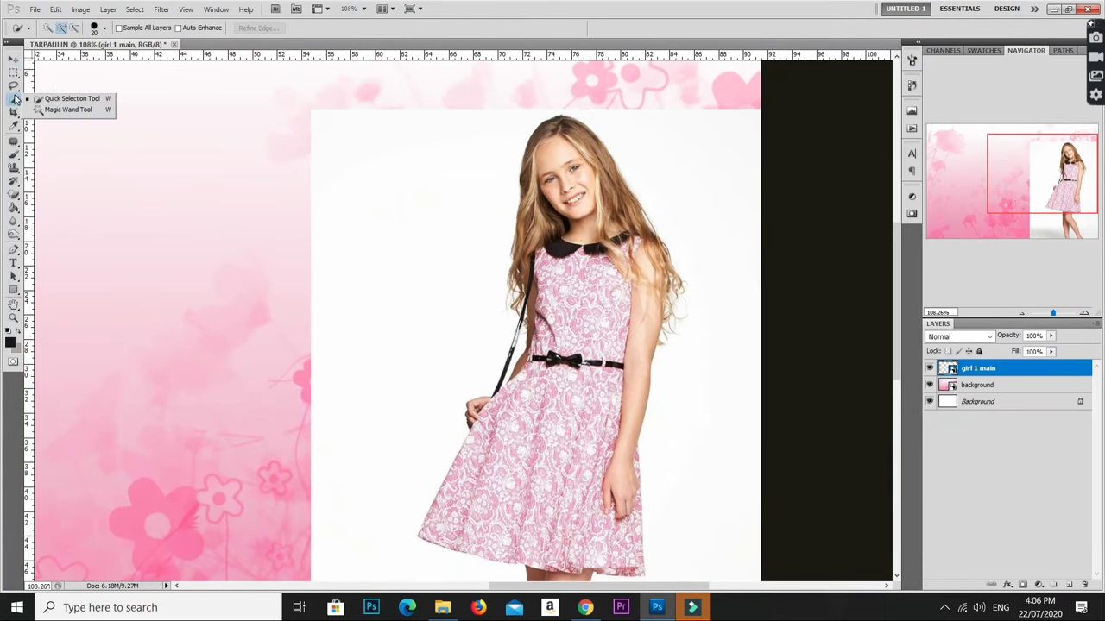
pyautogui.click(58, 99)
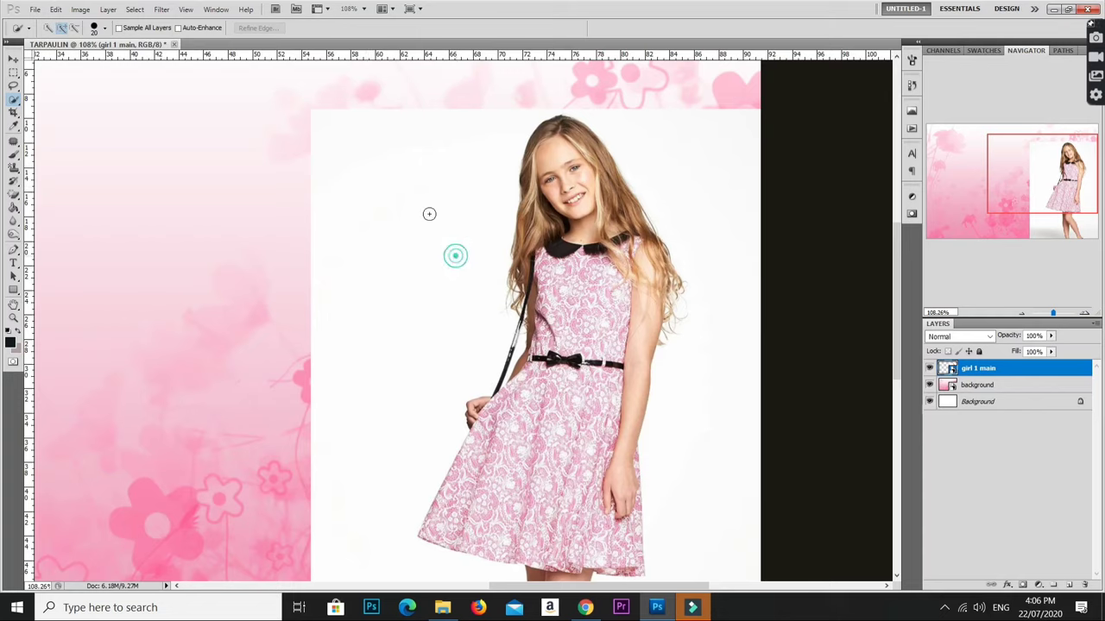
pyautogui.moveTo(429, 214); pyautogui.dragTo(368, 163)
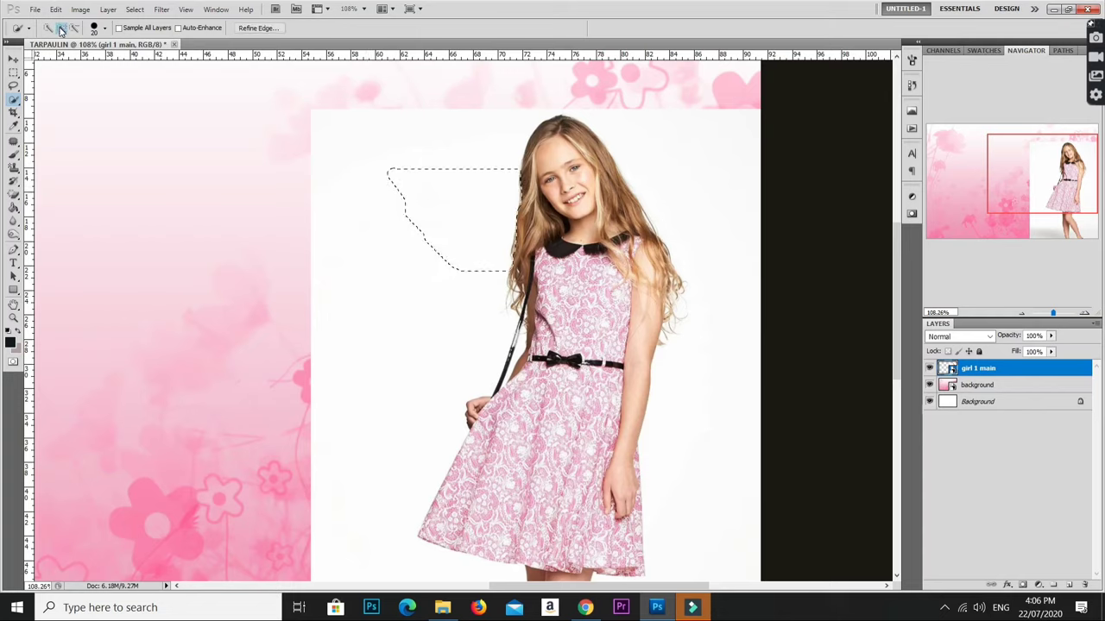
pyautogui.click(75, 28)
pyautogui.click(61, 27)
pyautogui.moveTo(443, 190)
pyautogui.mouseDown()
pyautogui.moveTo(419, 184)
pyautogui.moveTo(365, 138)
pyautogui.mouseUp()
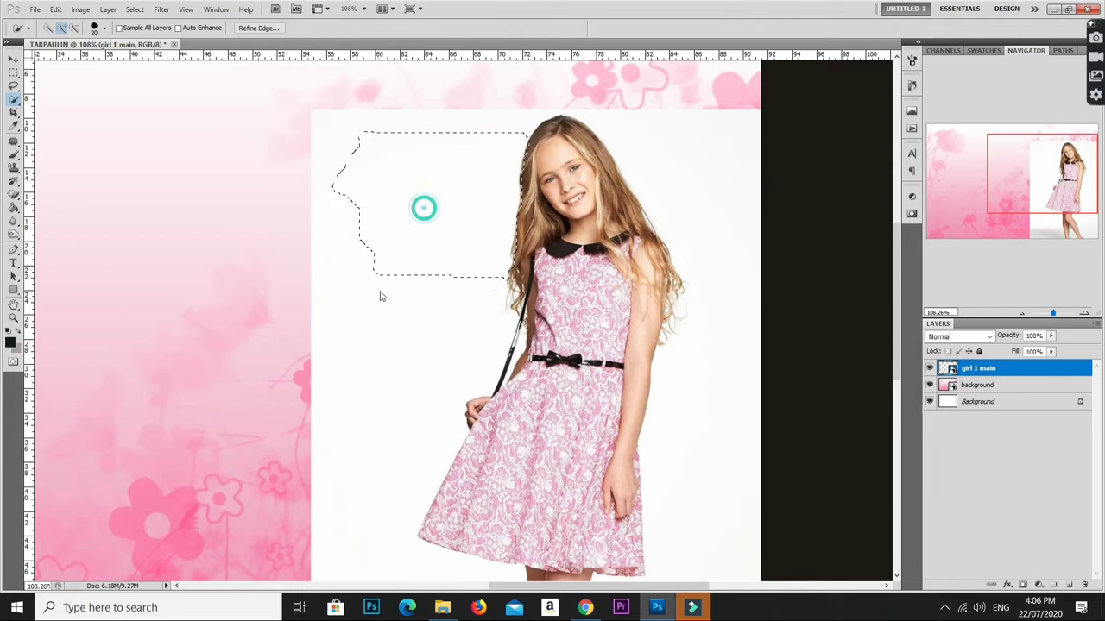
pyautogui.click(380, 296)
# Subtract the selection spill near her face and add white areas by her arm
pyautogui.click(74, 28)
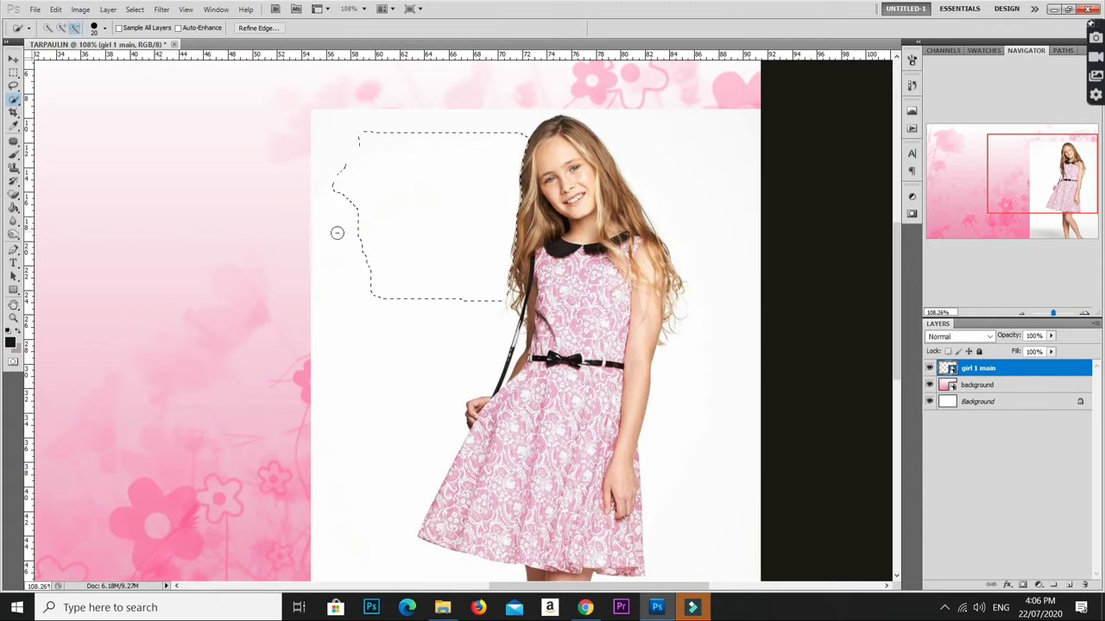
pyautogui.moveTo(336, 233); pyautogui.dragTo(414, 267)
pyautogui.click(378, 302)
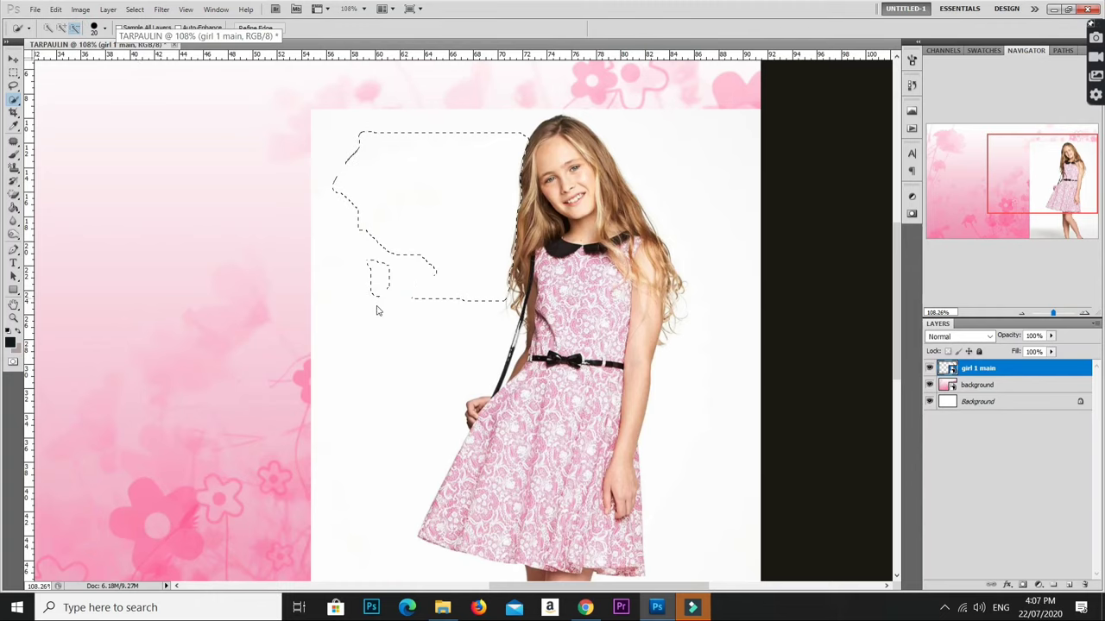
pyautogui.click(380, 279)
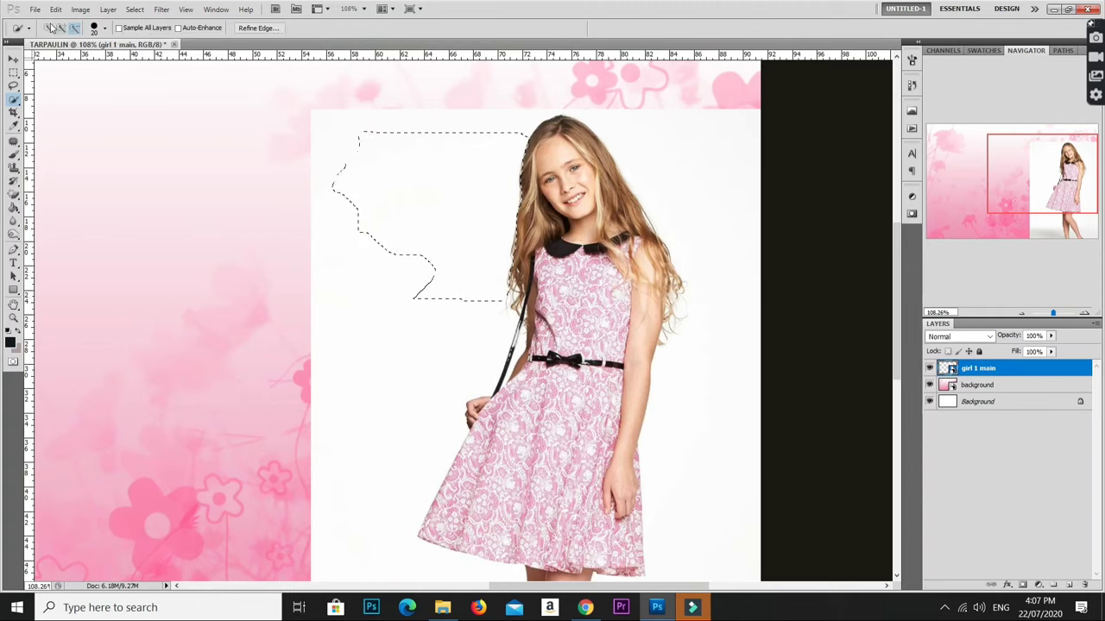
pyautogui.click(61, 29)
pyautogui.click(449, 288)
pyautogui.click(424, 247)
pyautogui.click(392, 354)
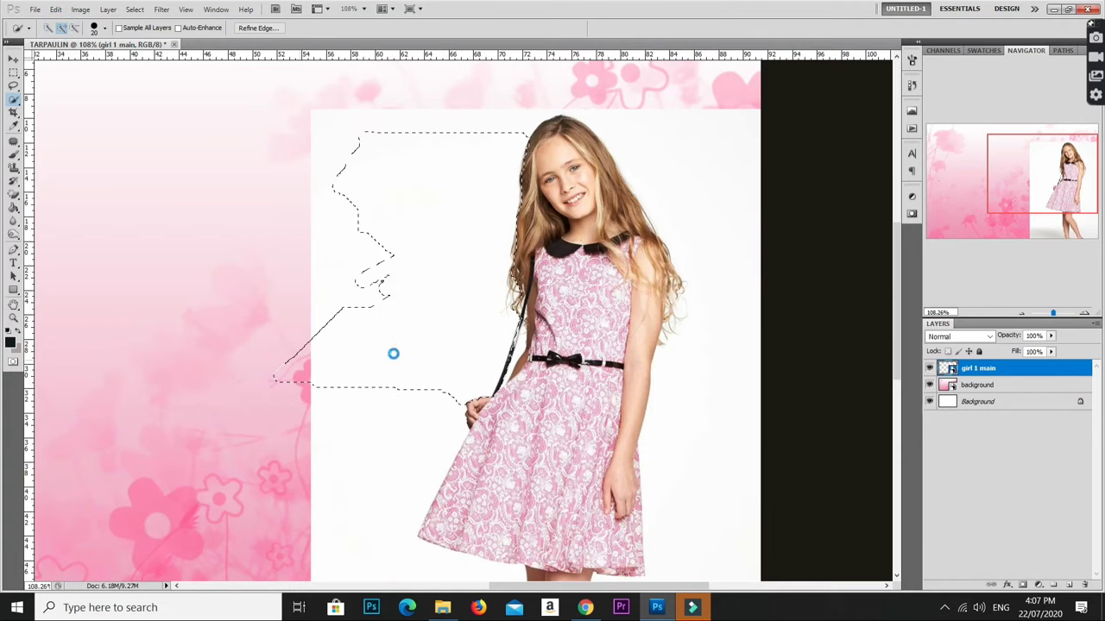
pyautogui.keyDown('alt'); pyautogui.click(392, 307); pyautogui.keyUp('alt')
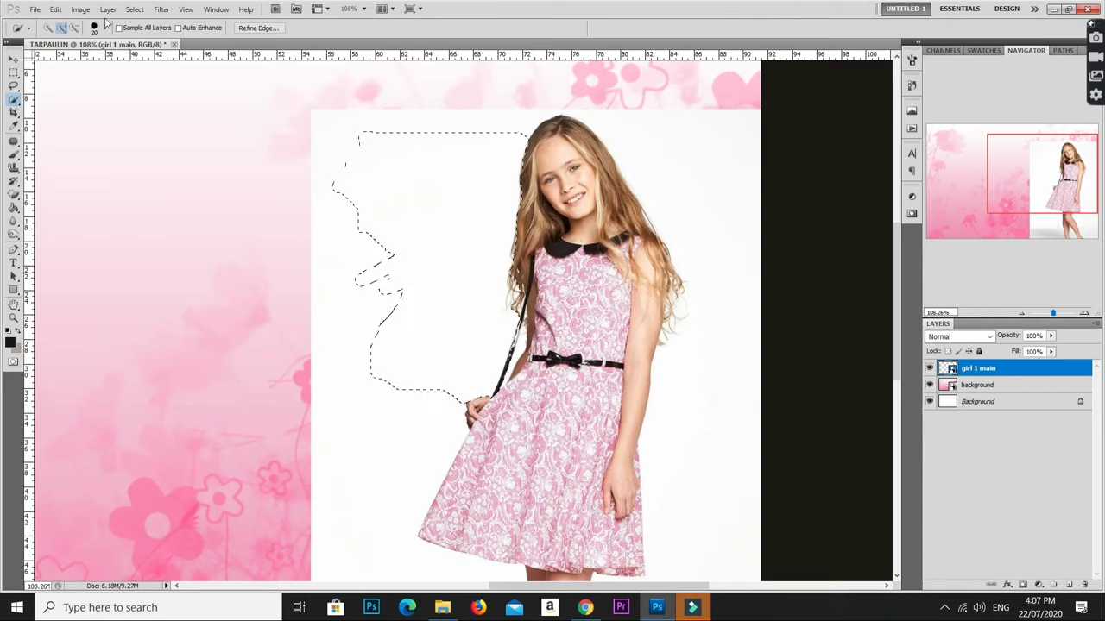
# Enlarge the brush to 92 px and extend the selection over the remaining white areas
pyautogui.click(104, 28)
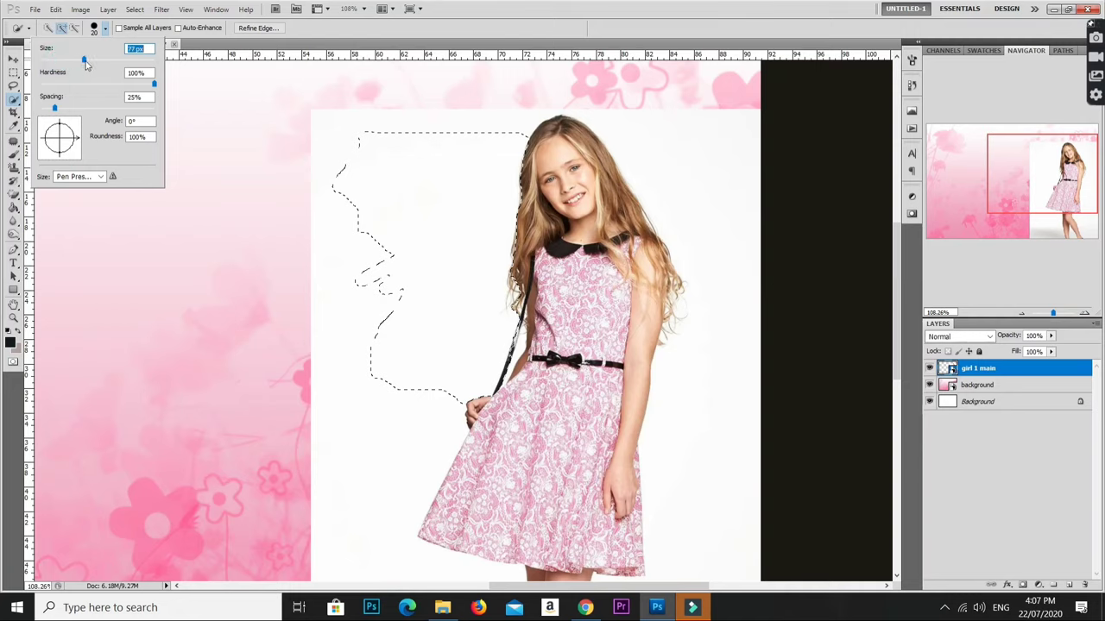
pyautogui.moveTo(85, 60); pyautogui.dragTo(89, 61)
pyautogui.click(402, 193)
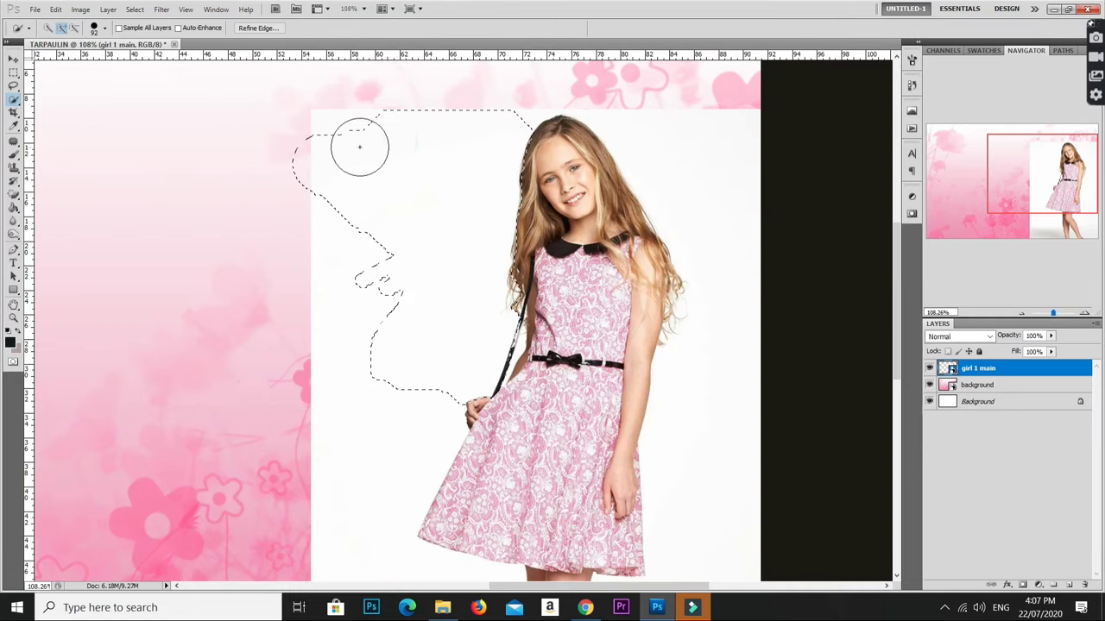
pyautogui.moveTo(360, 147); pyautogui.dragTo(322, 125)
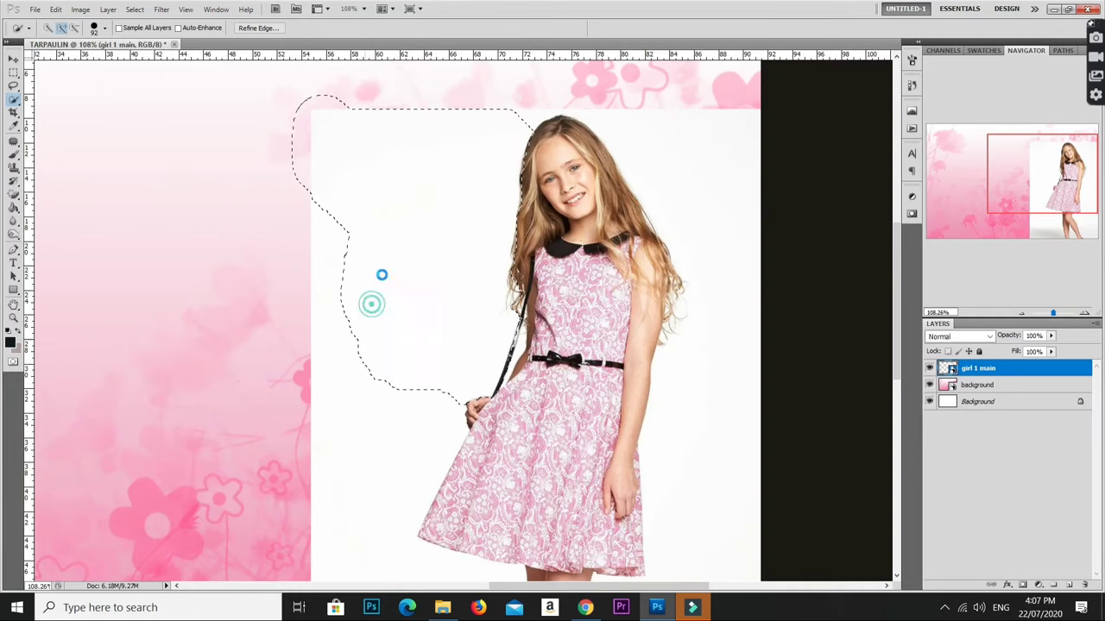
pyautogui.moveTo(369, 303); pyautogui.dragTo(331, 314)
pyautogui.moveTo(426, 394); pyautogui.dragTo(420, 242)
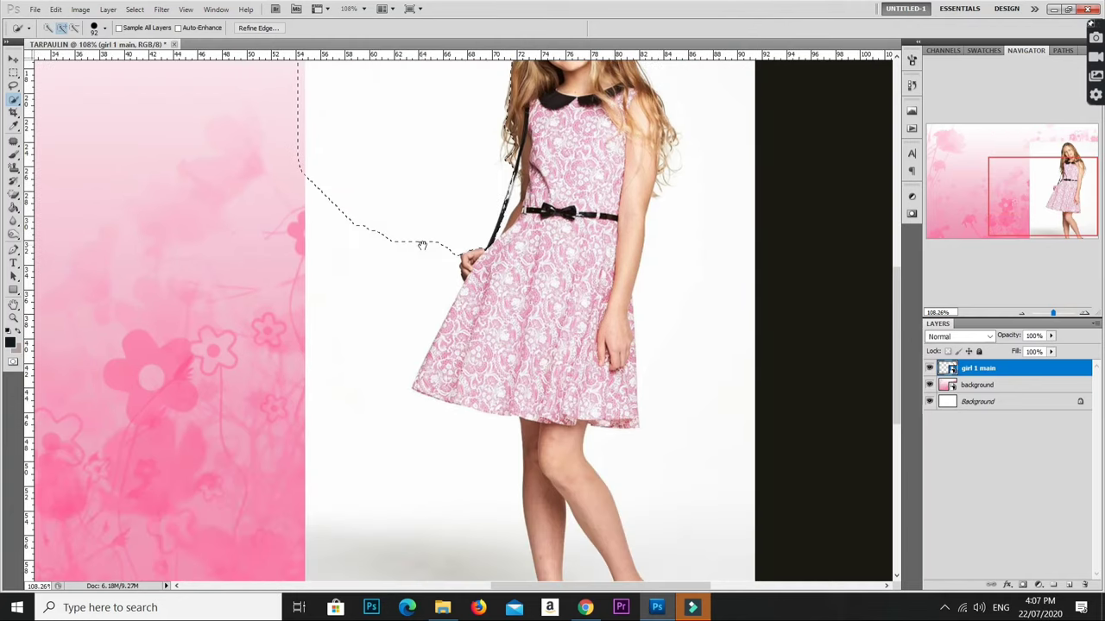
pyautogui.moveTo(462, 432); pyautogui.dragTo(365, 492)
pyautogui.moveTo(403, 443); pyautogui.dragTo(348, 271)
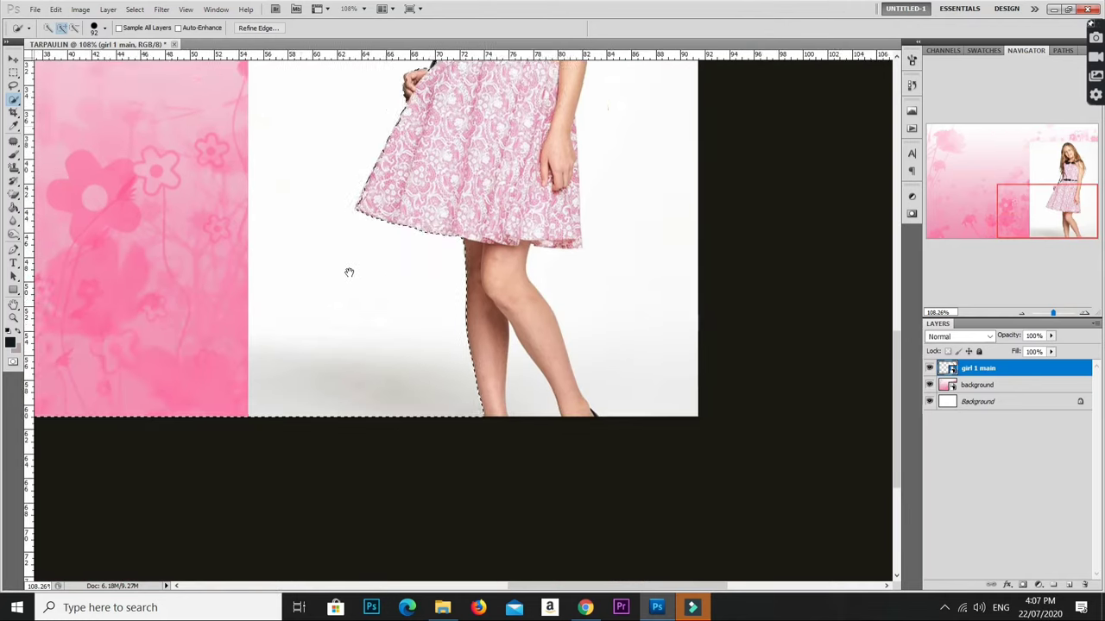
pyautogui.moveTo(609, 313); pyautogui.dragTo(681, 328)
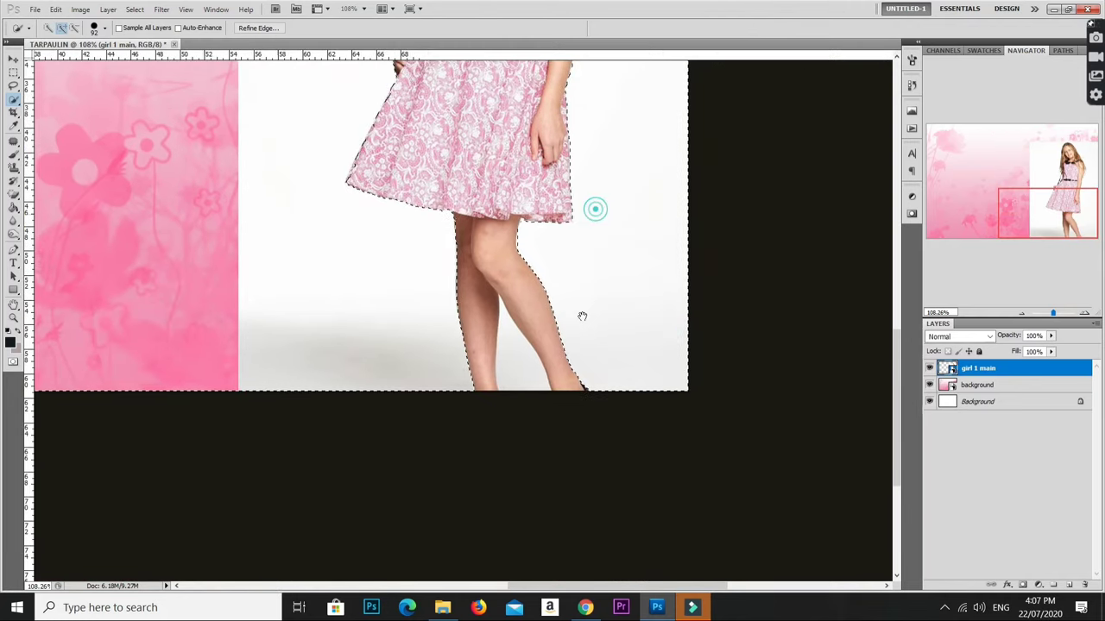
pyautogui.moveTo(610, 199); pyautogui.dragTo(572, 424)
pyautogui.moveTo(605, 206); pyautogui.dragTo(585, 366)
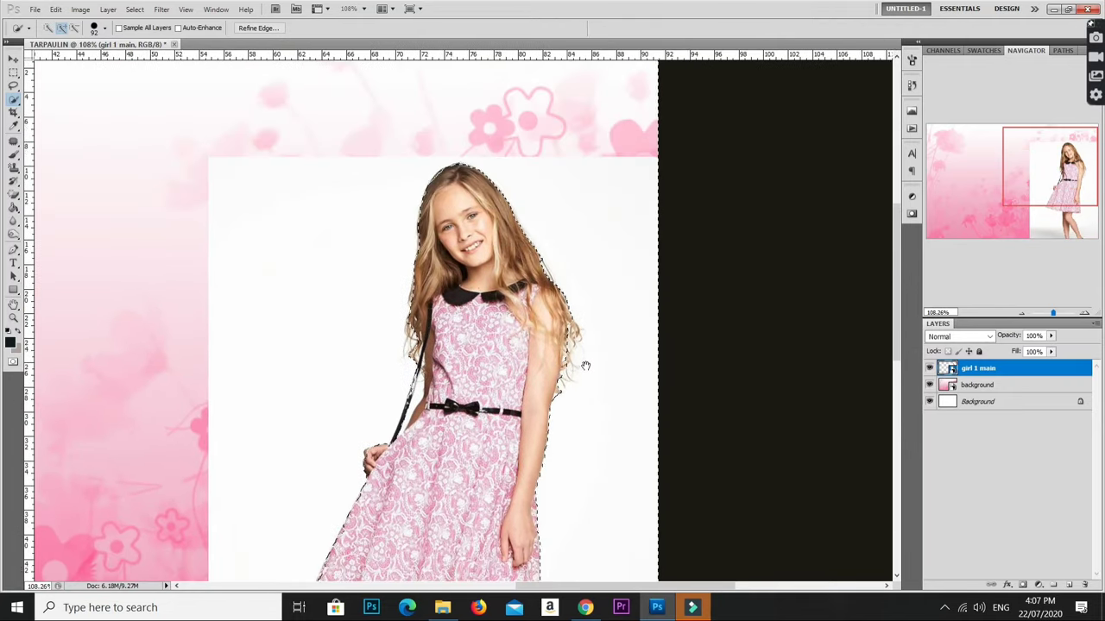
pyautogui.moveTo(594, 328); pyautogui.dragTo(594, 217)
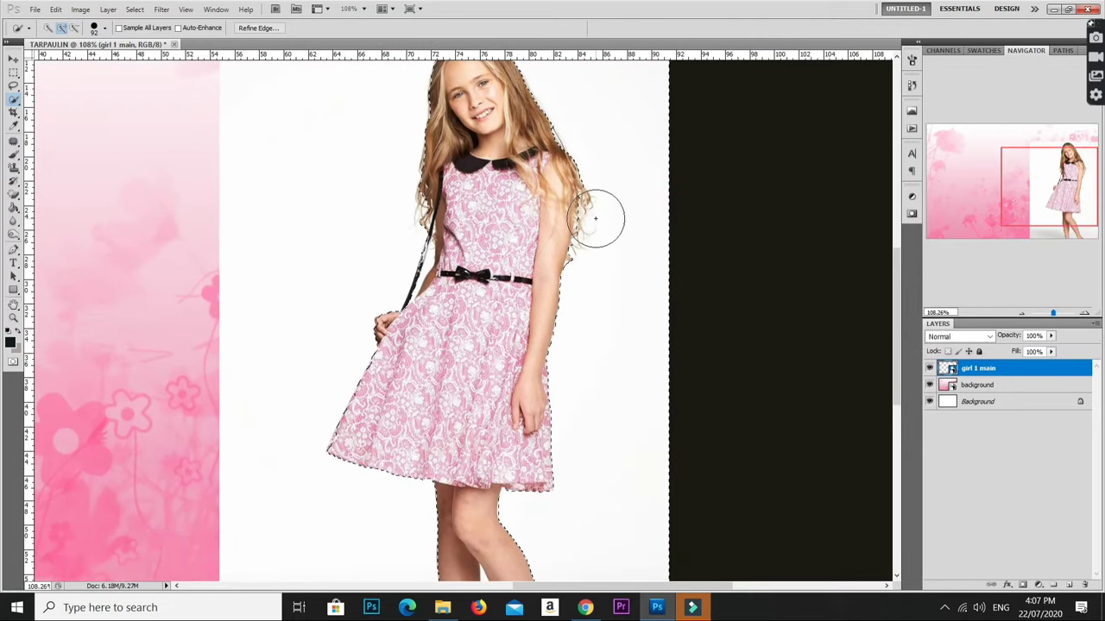
pyautogui.scroll(-2, 594, 218)
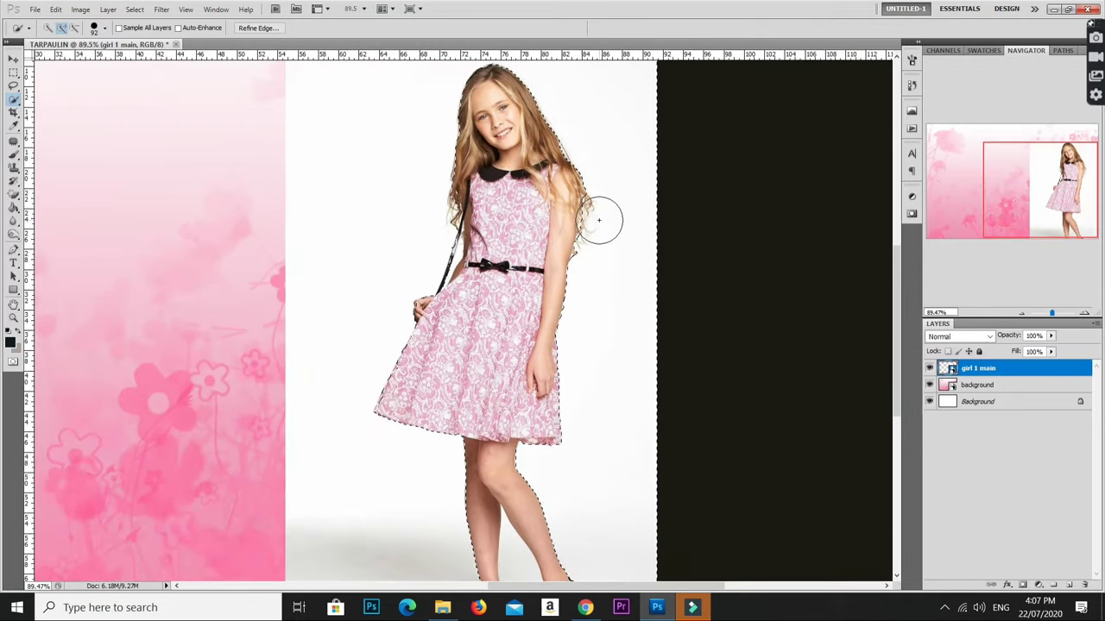
# Refine the selection edge with small radius, smoothing and feather adjustments
pyautogui.rightClick(410, 157)
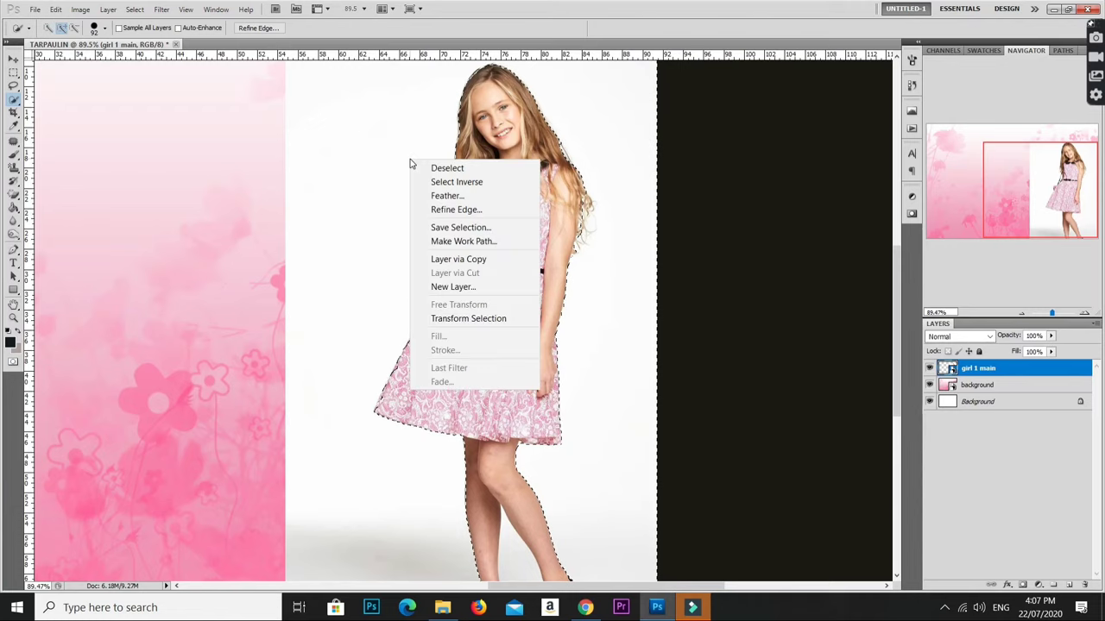
pyautogui.click(458, 210)
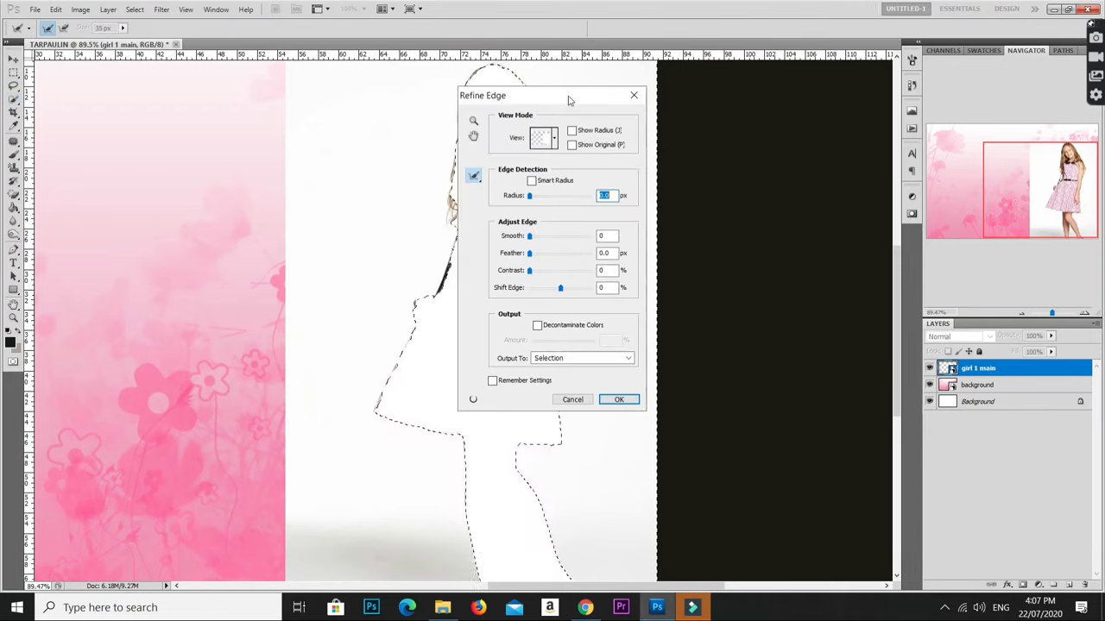
pyautogui.moveTo(566, 100); pyautogui.dragTo(799, 110)
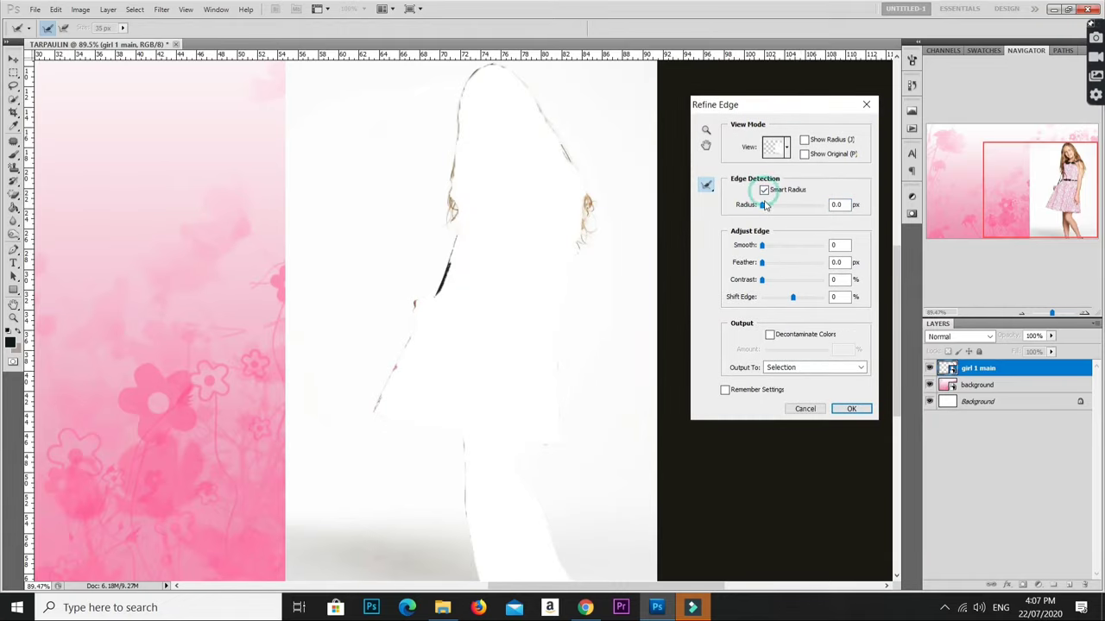
pyautogui.moveTo(767, 208); pyautogui.dragTo(766, 209)
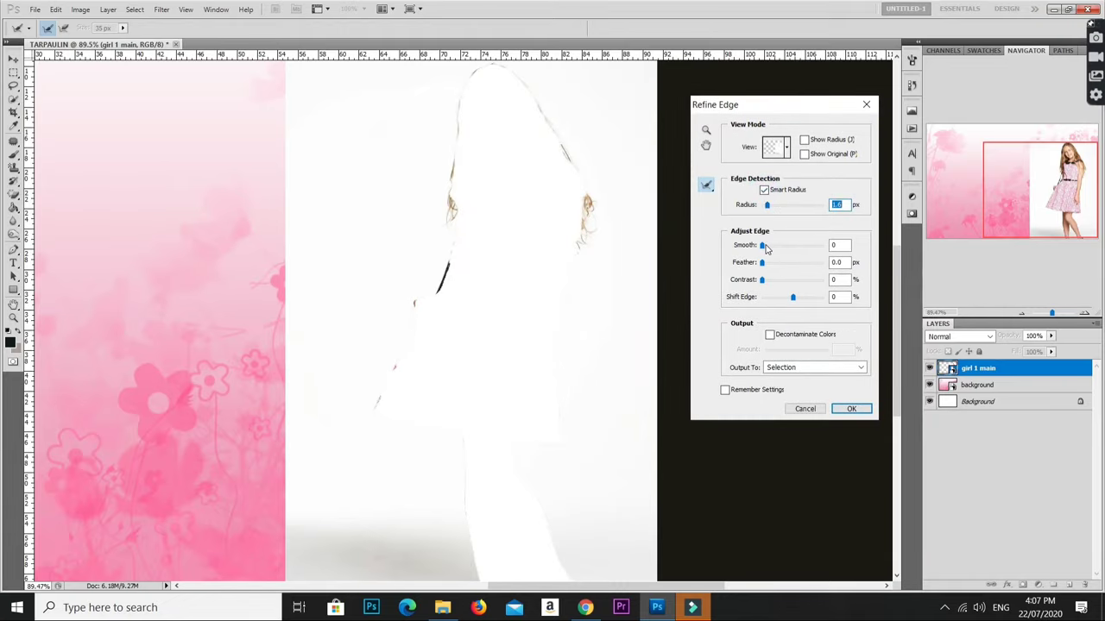
pyautogui.moveTo(766, 248); pyautogui.dragTo(767, 249)
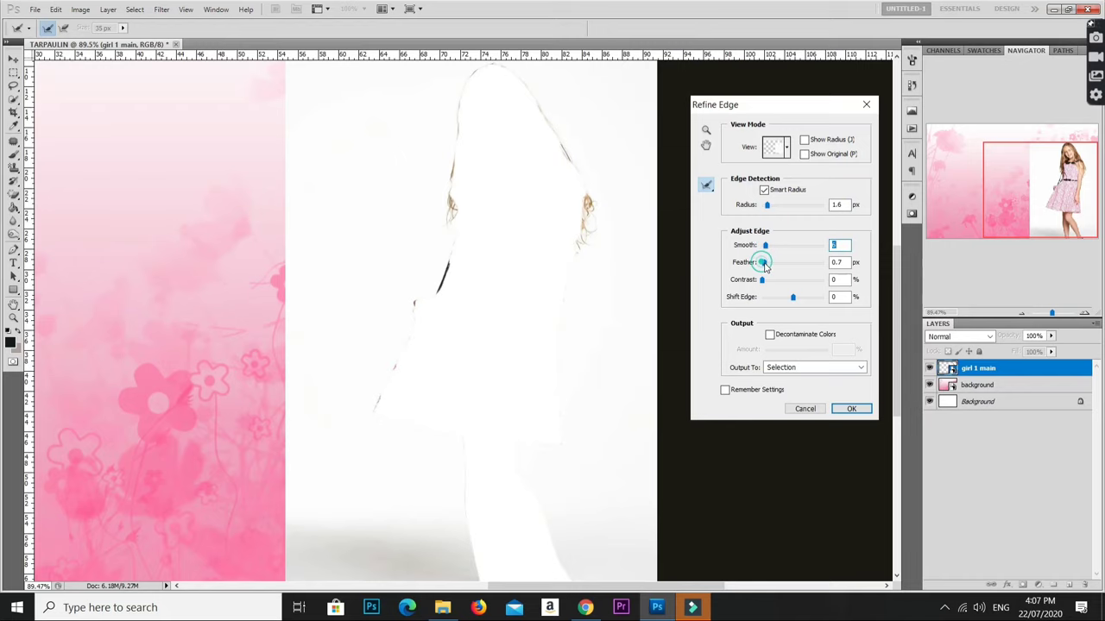
pyautogui.click(764, 264)
pyautogui.click(851, 409)
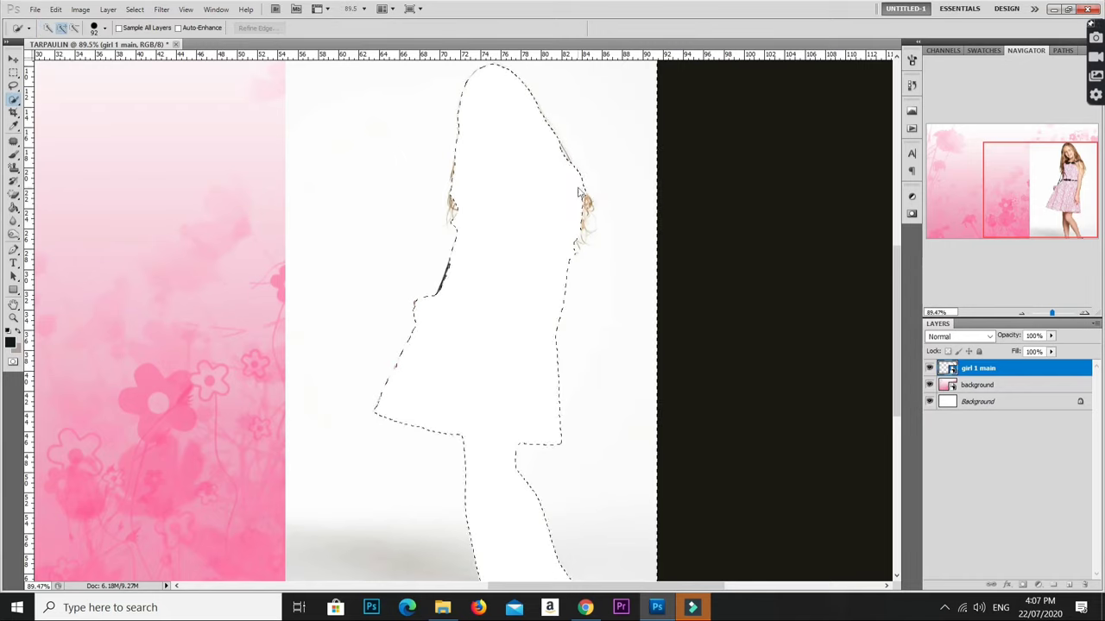
pyautogui.scroll(2, 580, 156)
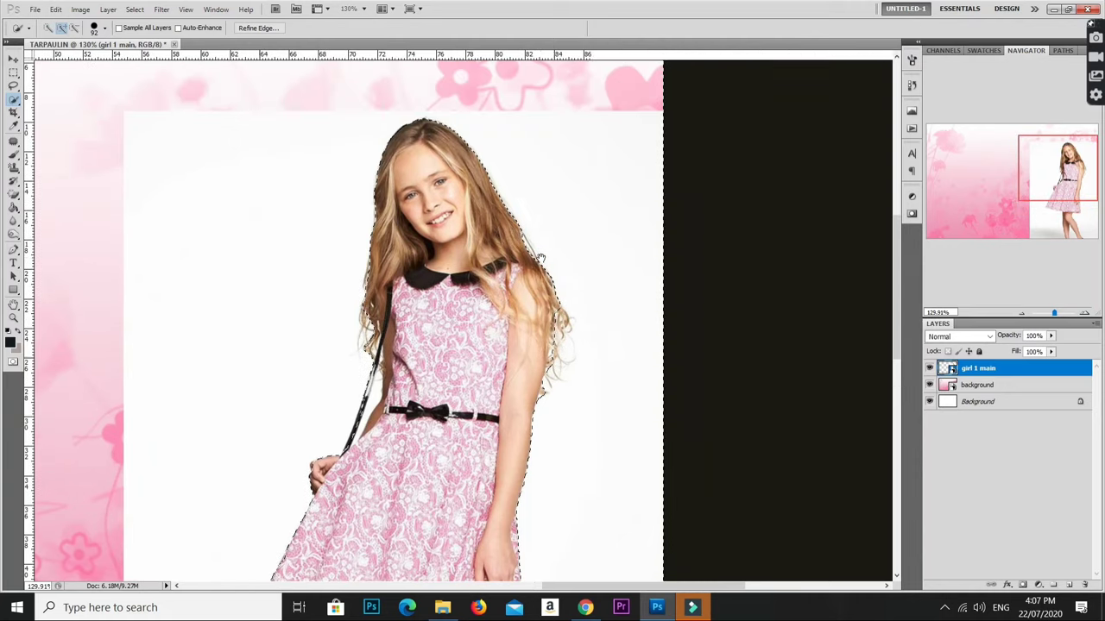
# Feather the selection by 2 pixels
pyautogui.rightClick(547, 226)
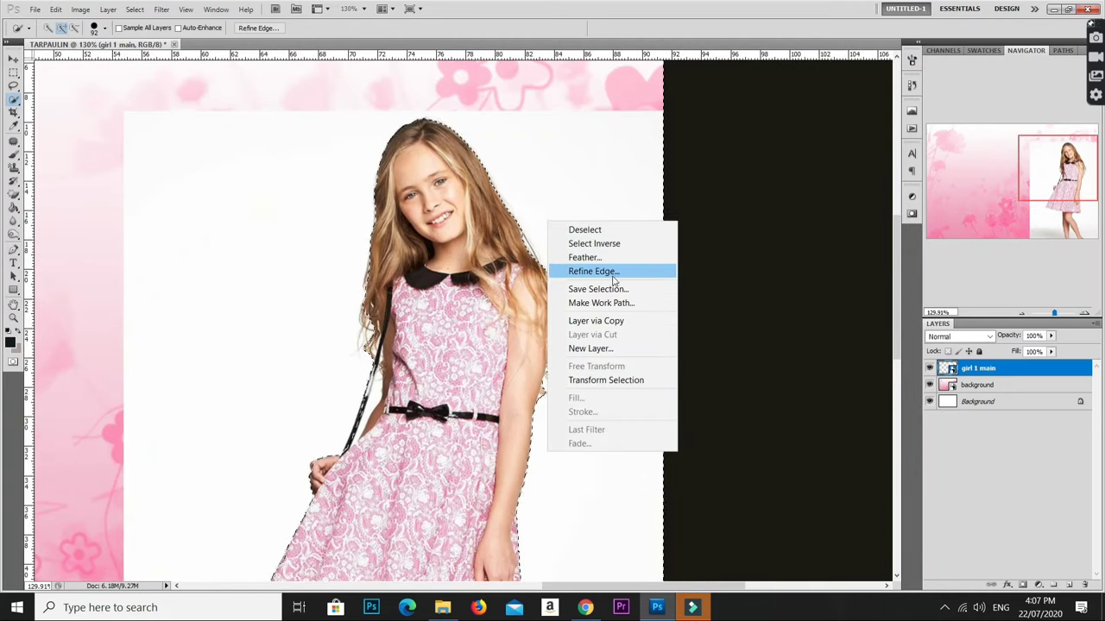
pyautogui.click(604, 259)
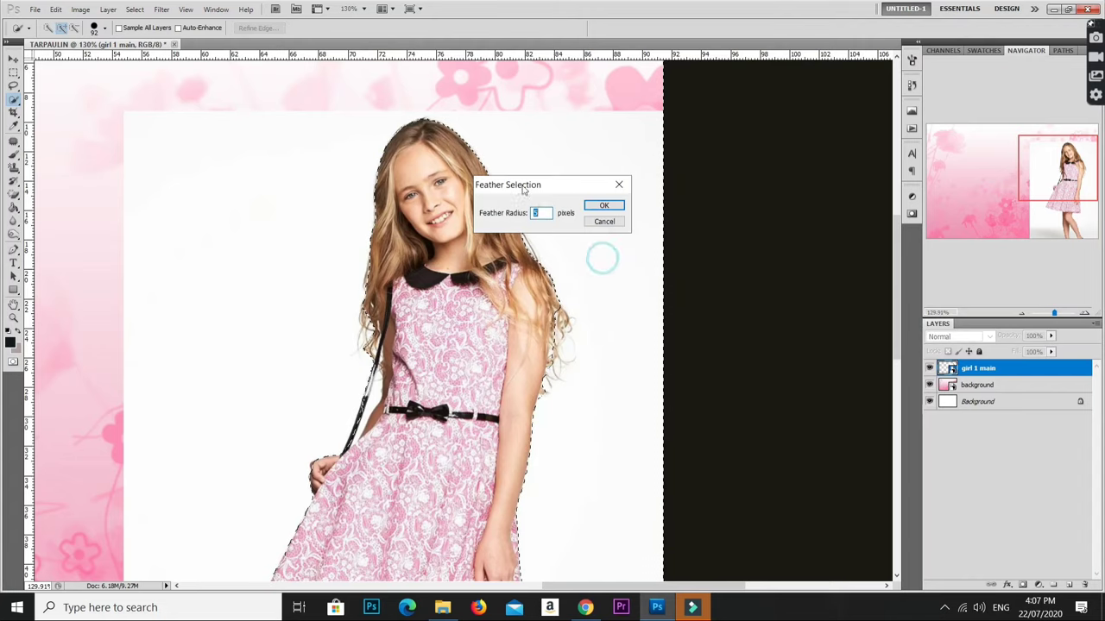
pyautogui.click(542, 213)
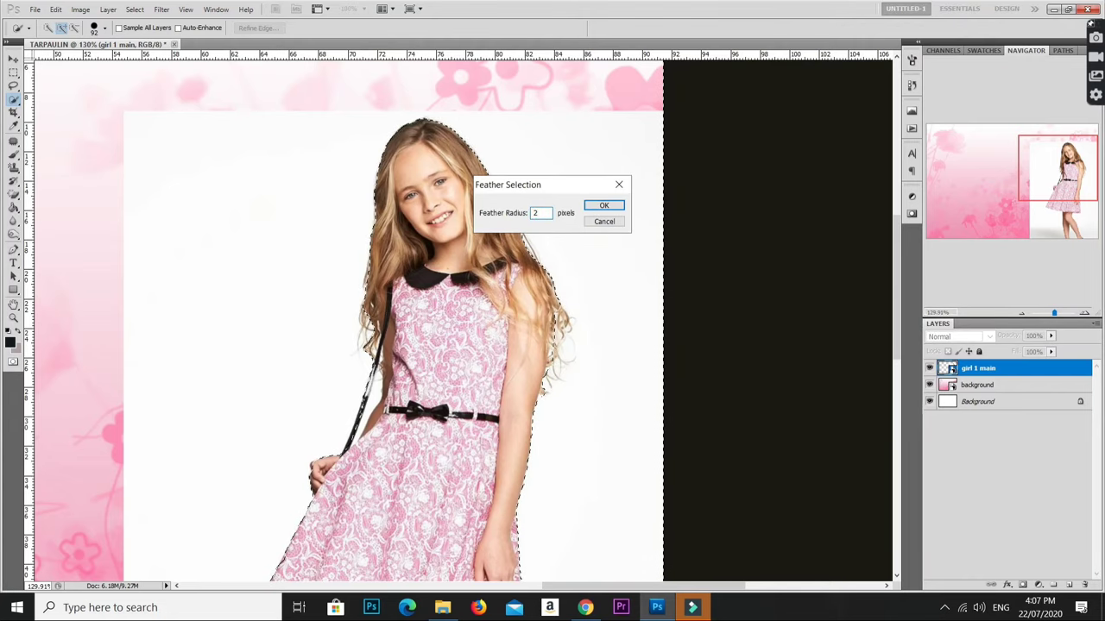
pyautogui.press('Return')
# Refine the edge again, brushing over the hair strands on both sides
pyautogui.rightClick(537, 177)
pyautogui.click(609, 226)
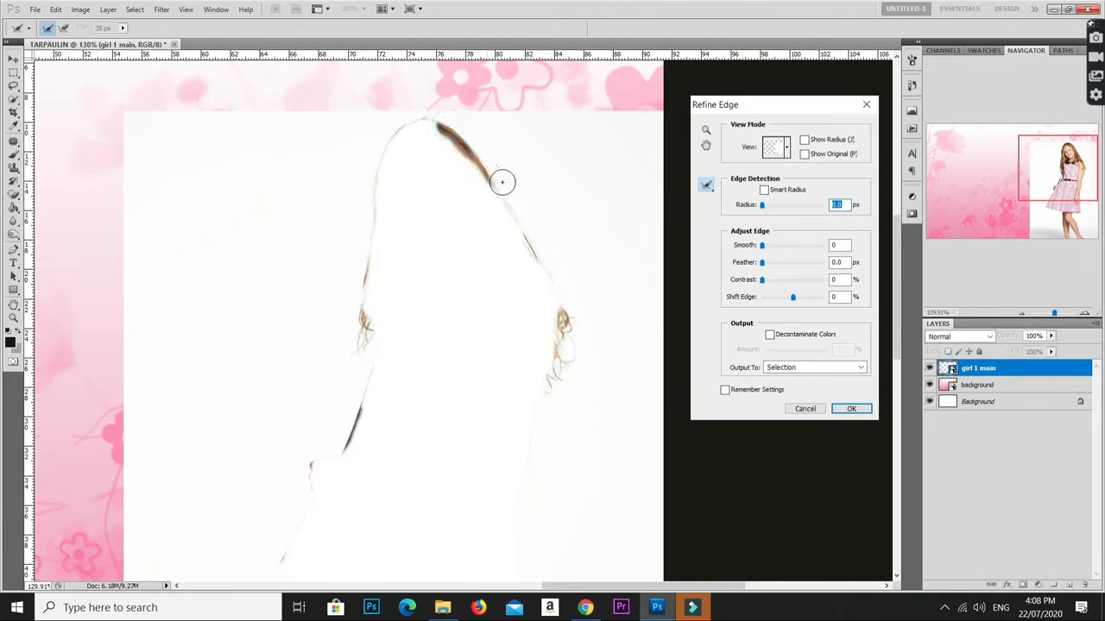
pyautogui.moveTo(550, 270); pyautogui.dragTo(557, 381)
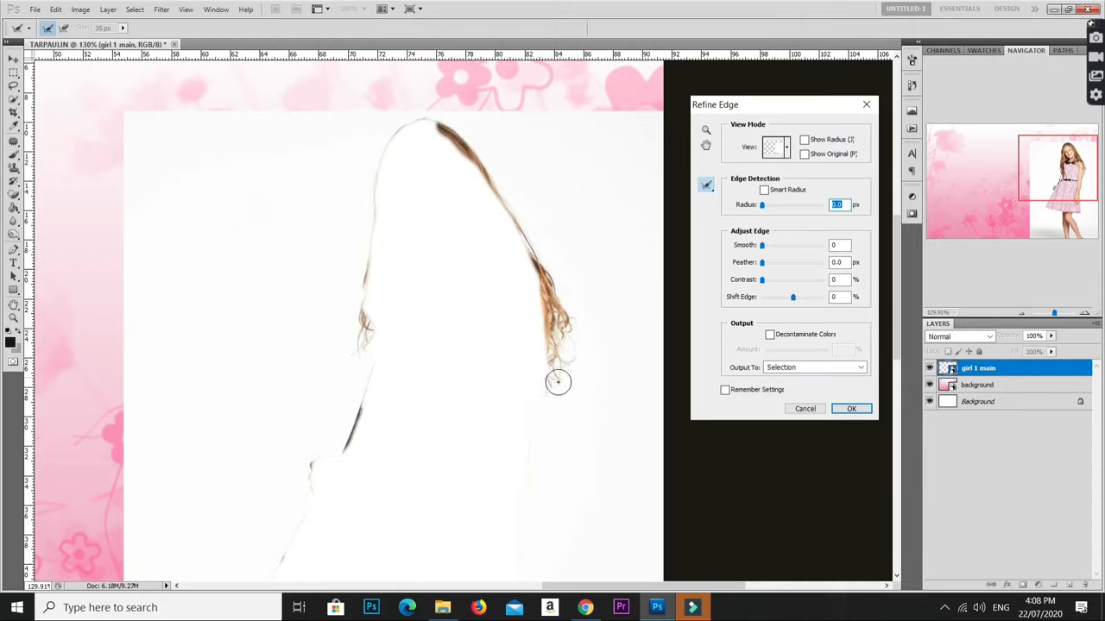
pyautogui.moveTo(425, 138)
pyautogui.mouseDown()
pyautogui.moveTo(406, 118)
pyautogui.moveTo(370, 188)
pyautogui.moveTo(358, 325)
pyautogui.moveTo(445, 199)
pyautogui.moveTo(401, 141)
pyautogui.mouseUp()
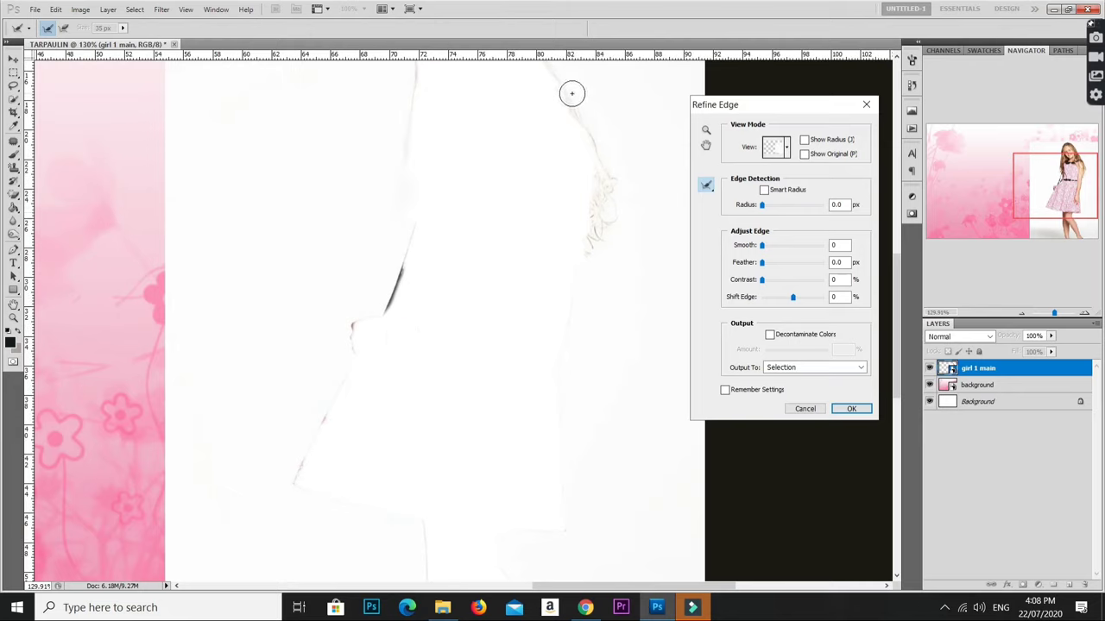
pyautogui.moveTo(572, 91)
pyautogui.mouseDown()
pyautogui.moveTo(607, 182)
pyautogui.moveTo(589, 256)
pyautogui.mouseUp()
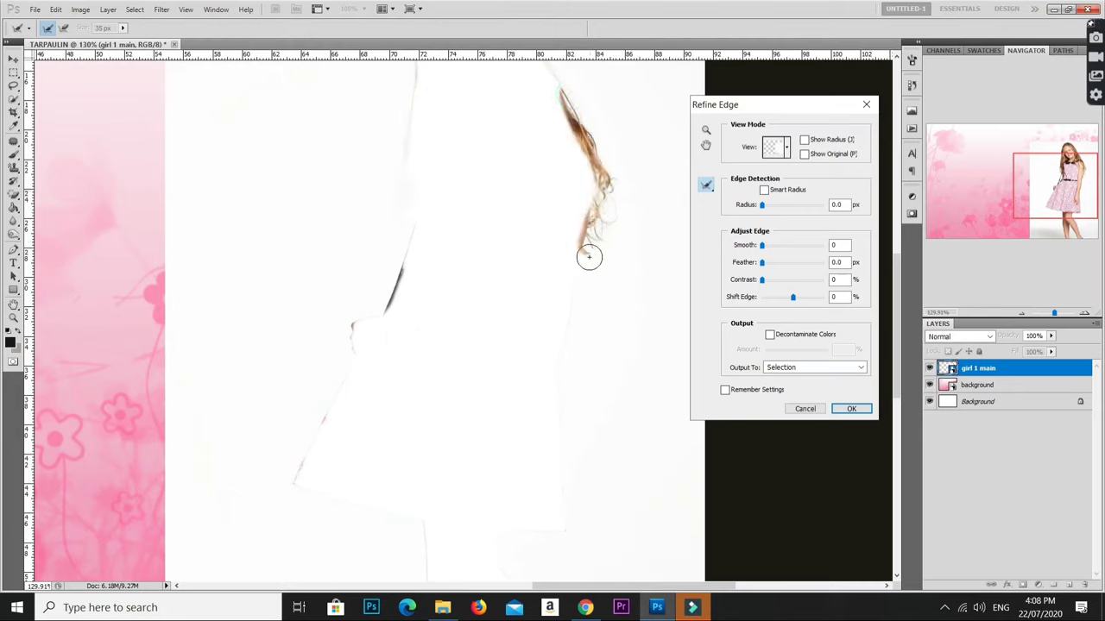
pyautogui.click(850, 408)
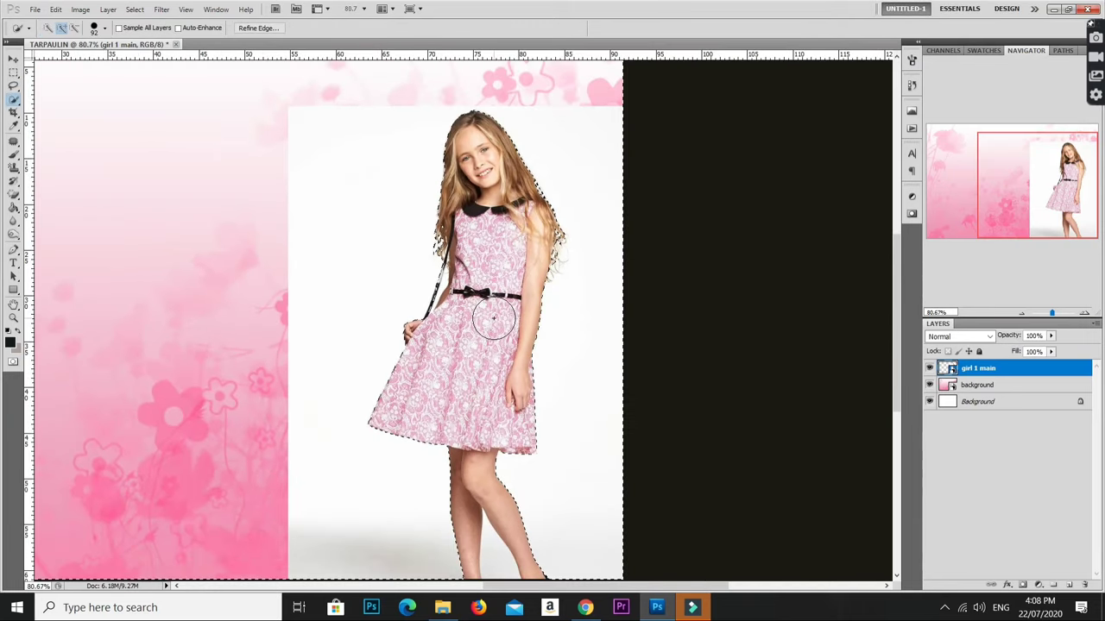
# Fit the document on screen and attempt to delete the backdrop, dismissing the errors
pyautogui.hotkey('ctrl', '0')
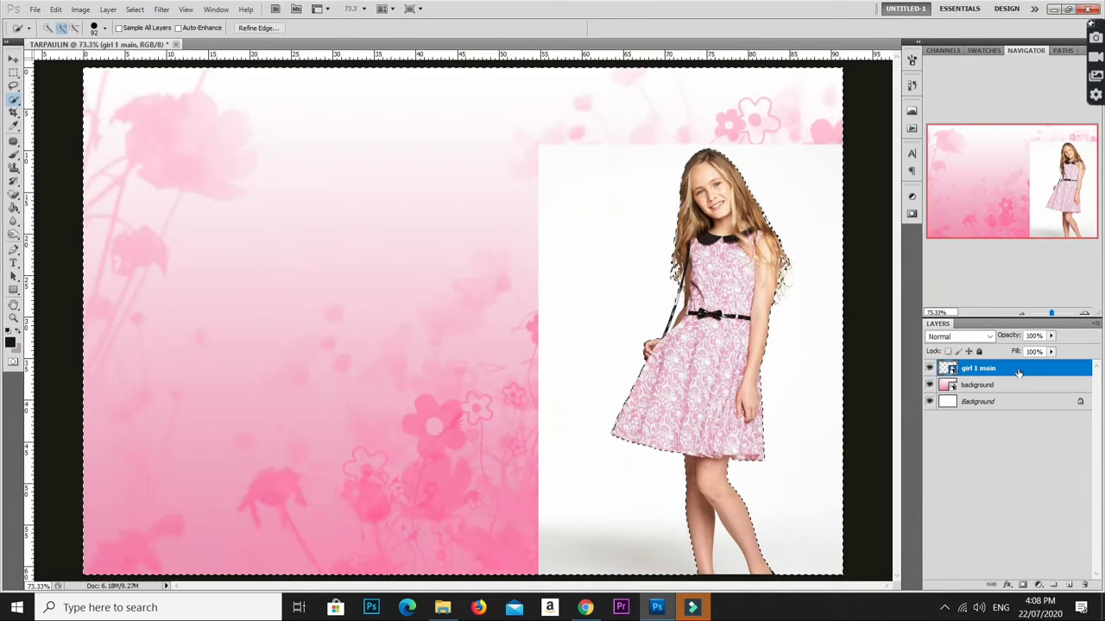
pyautogui.hotkey('ctrl', 'j')
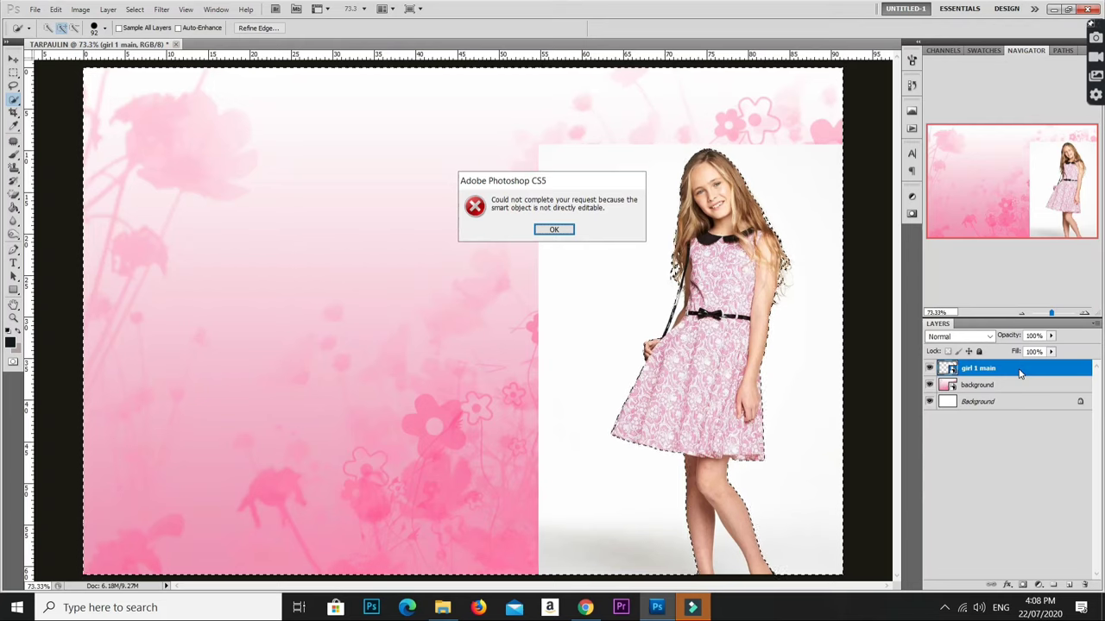
pyautogui.press('Return')
pyautogui.rightClick(1019, 371)
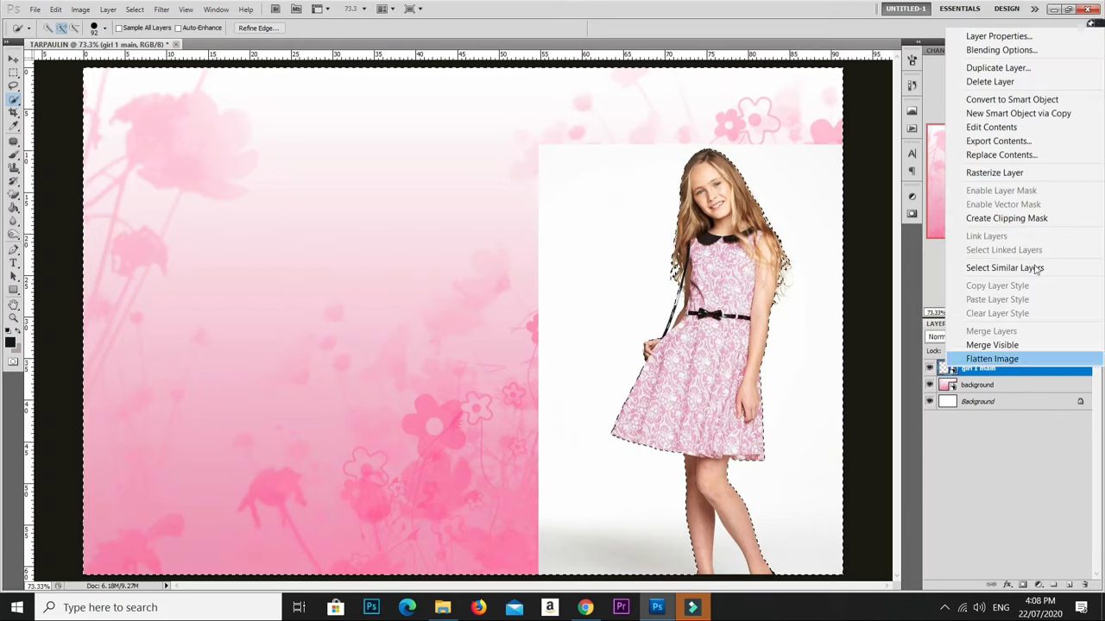
pyautogui.click(1024, 101)
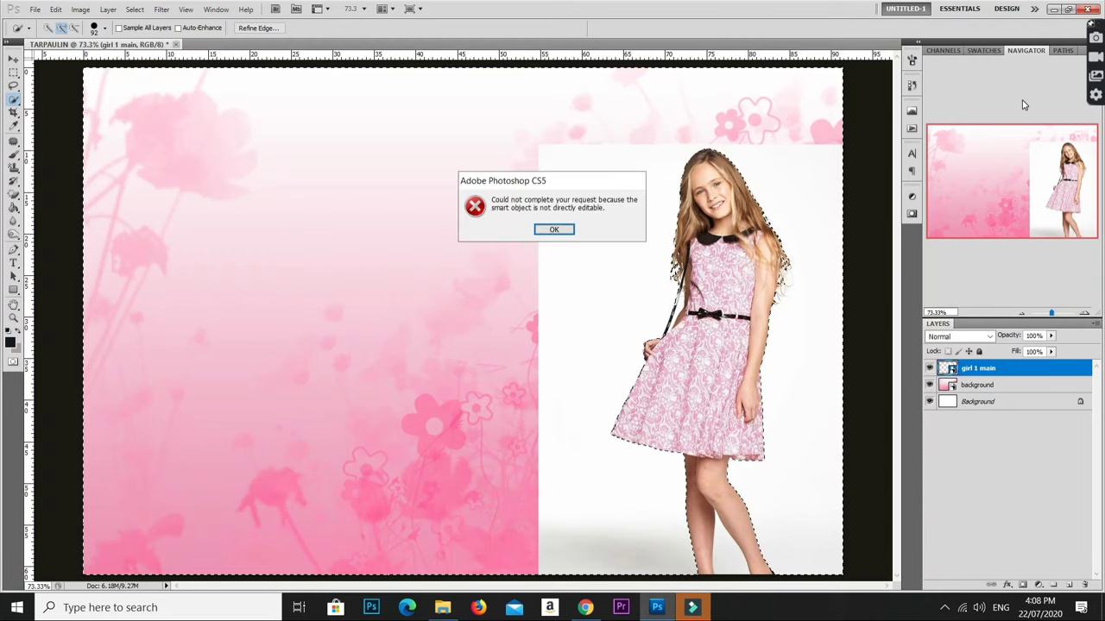
pyautogui.press('Return')
# Rasterize the girl 1 main layer, delete the white backdrop, and deselect
pyautogui.rightClick(1018, 363)
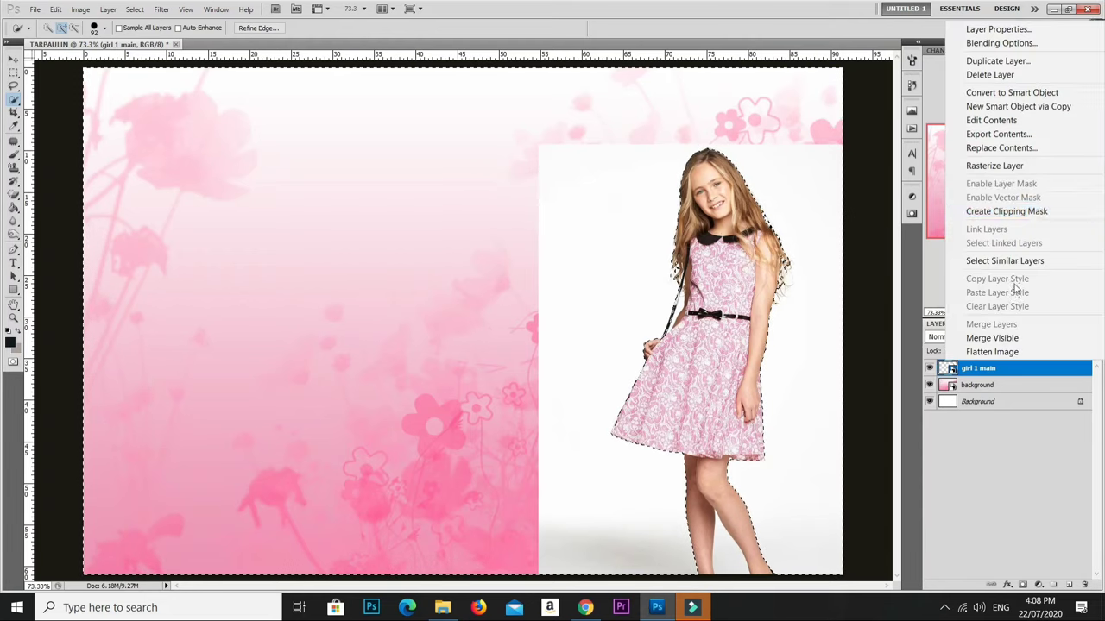
pyautogui.click(997, 168)
pyautogui.press('Delete')
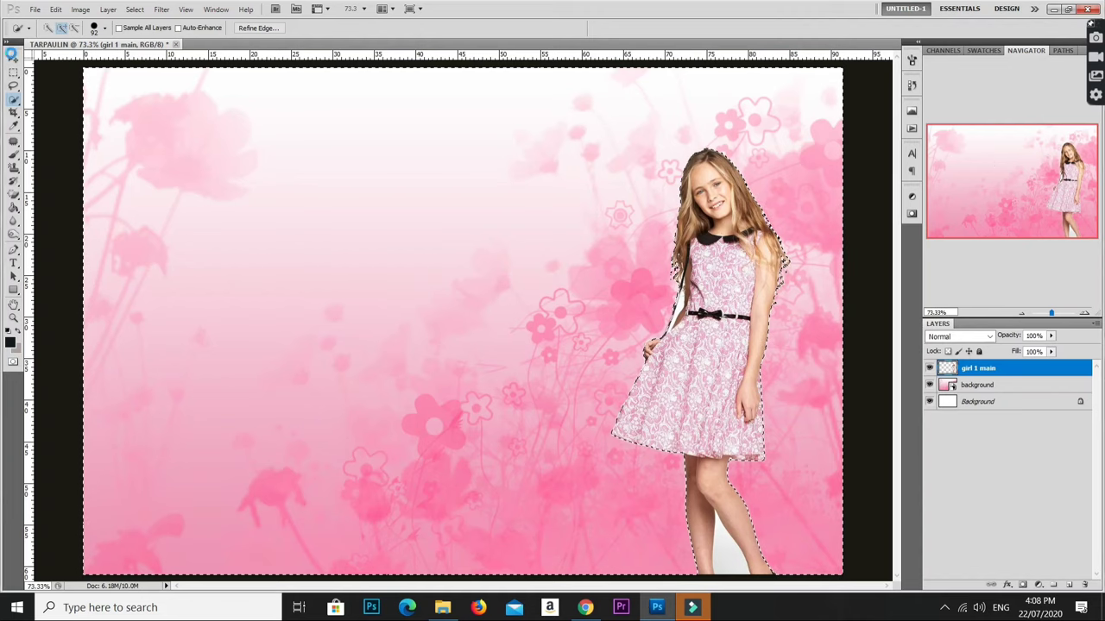
pyautogui.hotkey('ctrl', 's')
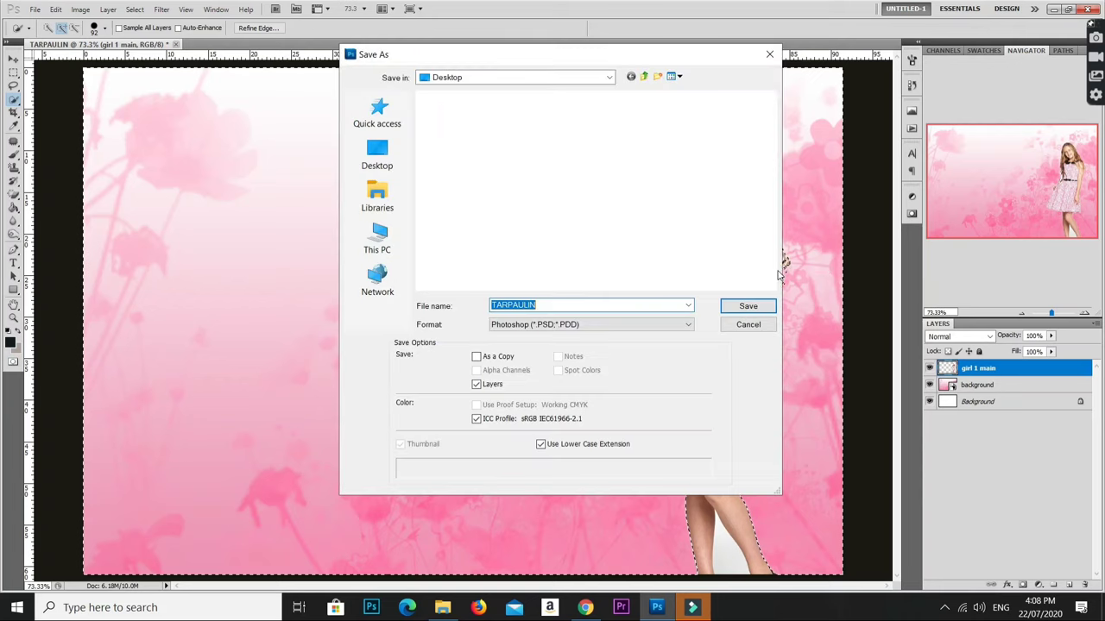
pyautogui.click(769, 53)
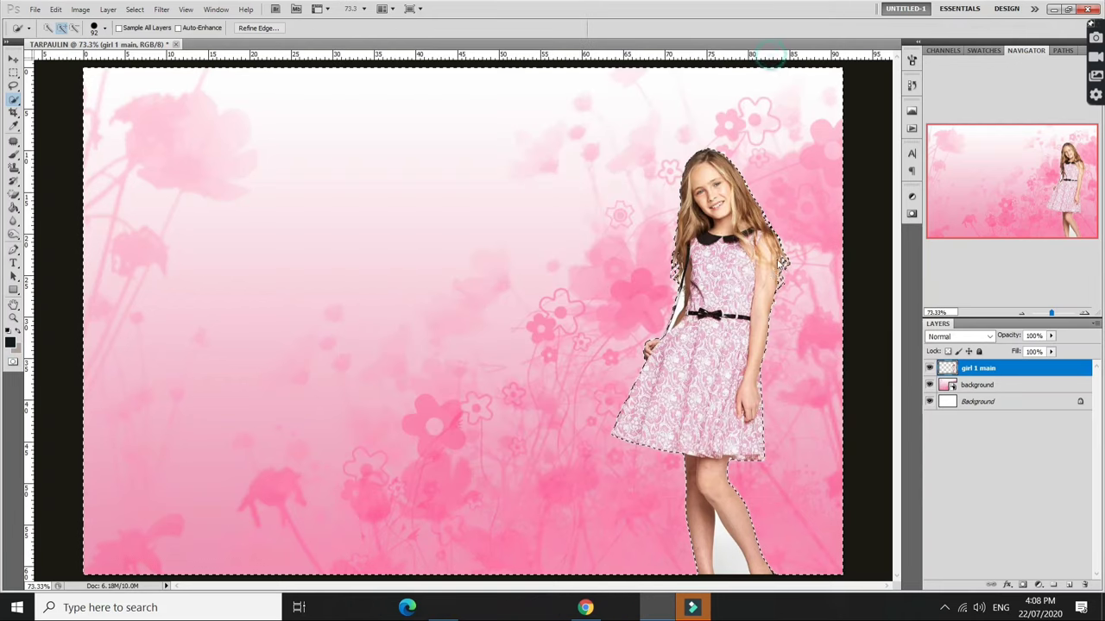
pyautogui.hotkey('ctrl', 'd')
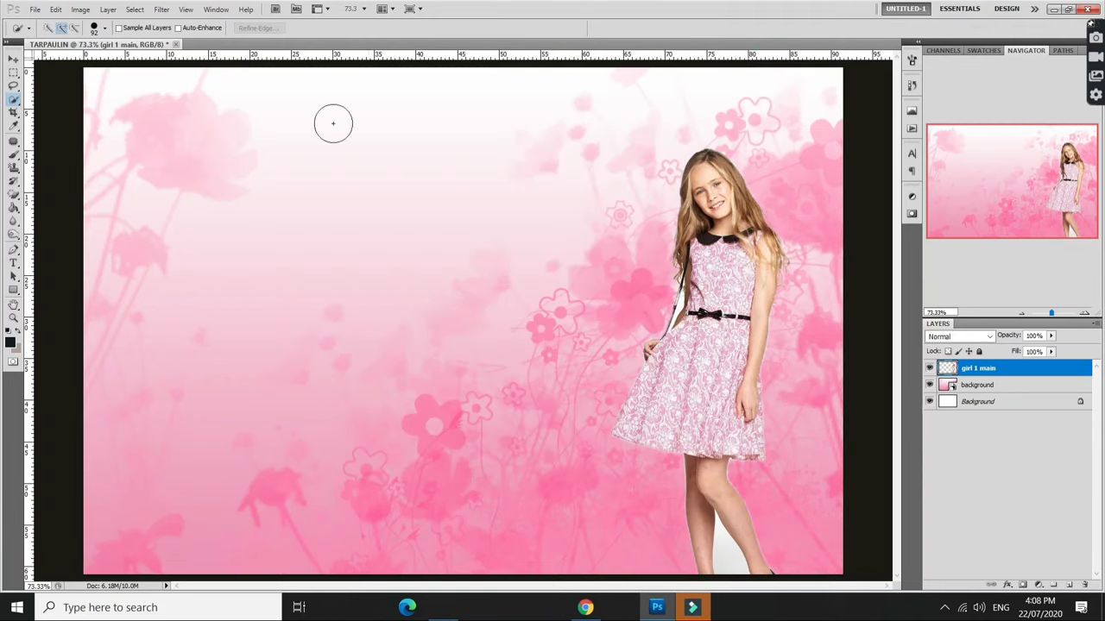
# Zoom in on the girl's upper body and magic-erase the white gaps beside the bag strap
pyautogui.click(14, 58)
pyautogui.scroll(2, 838, 258)
pyautogui.scroll(2, 838, 259)
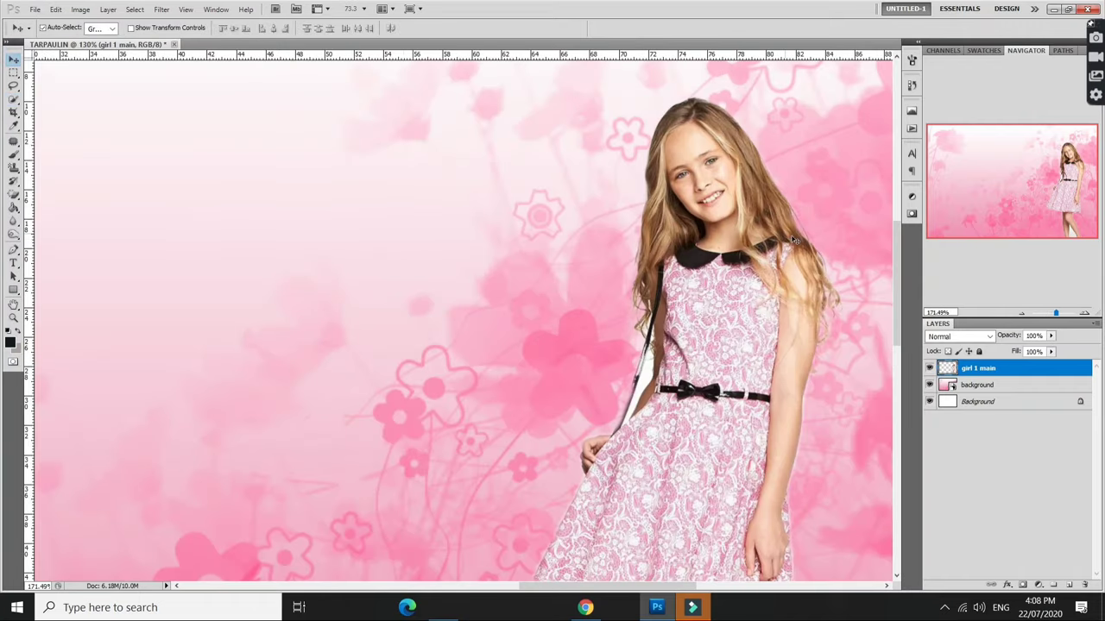
pyautogui.scroll(2, 838, 259)
pyautogui.moveTo(838, 258); pyautogui.dragTo(620, 199)
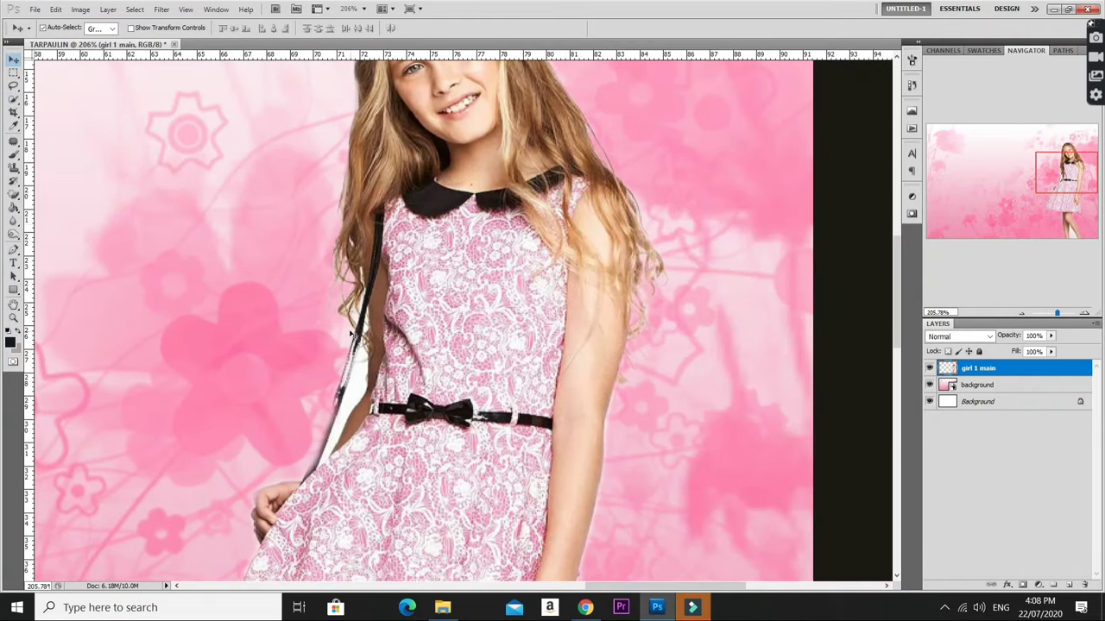
pyautogui.scroll(1, 616, 184)
pyautogui.scroll(3, 474, 164)
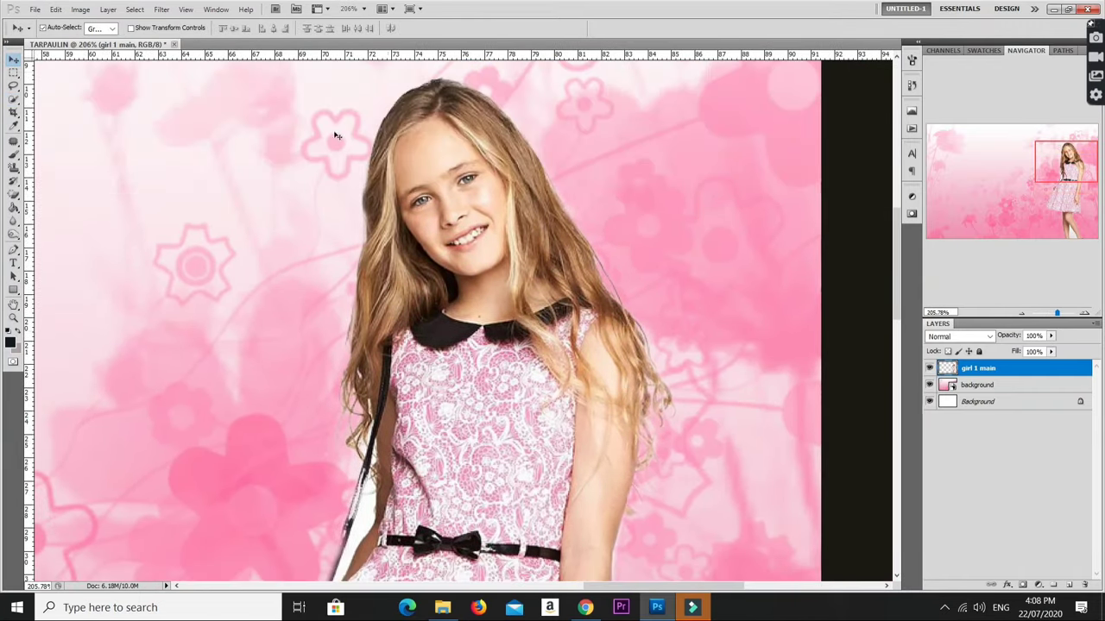
pyautogui.scroll(1, 343, 317)
pyautogui.scroll(-3, 389, 285)
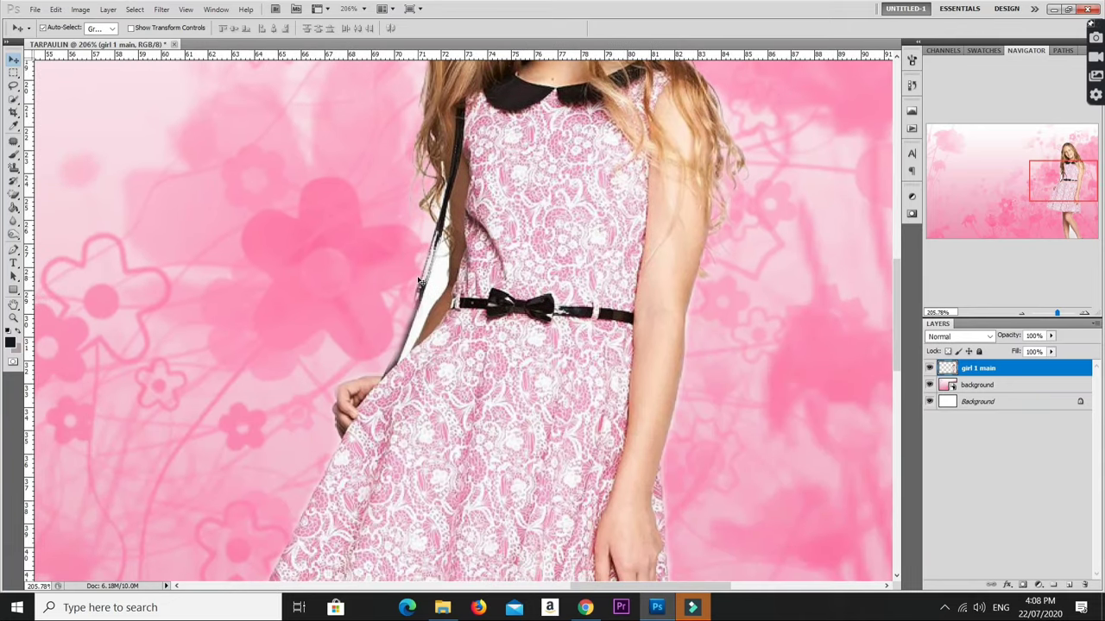
pyautogui.scroll(1, 429, 261)
pyautogui.scroll(1, 429, 261)
pyautogui.press('e')
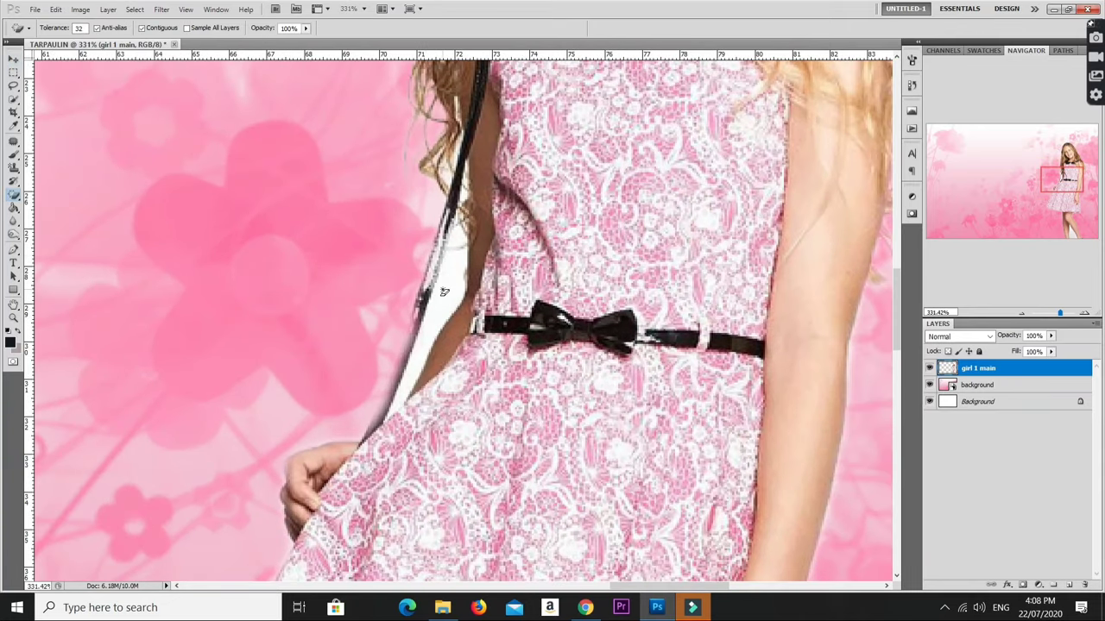
pyautogui.click(449, 290)
pyautogui.click(461, 197)
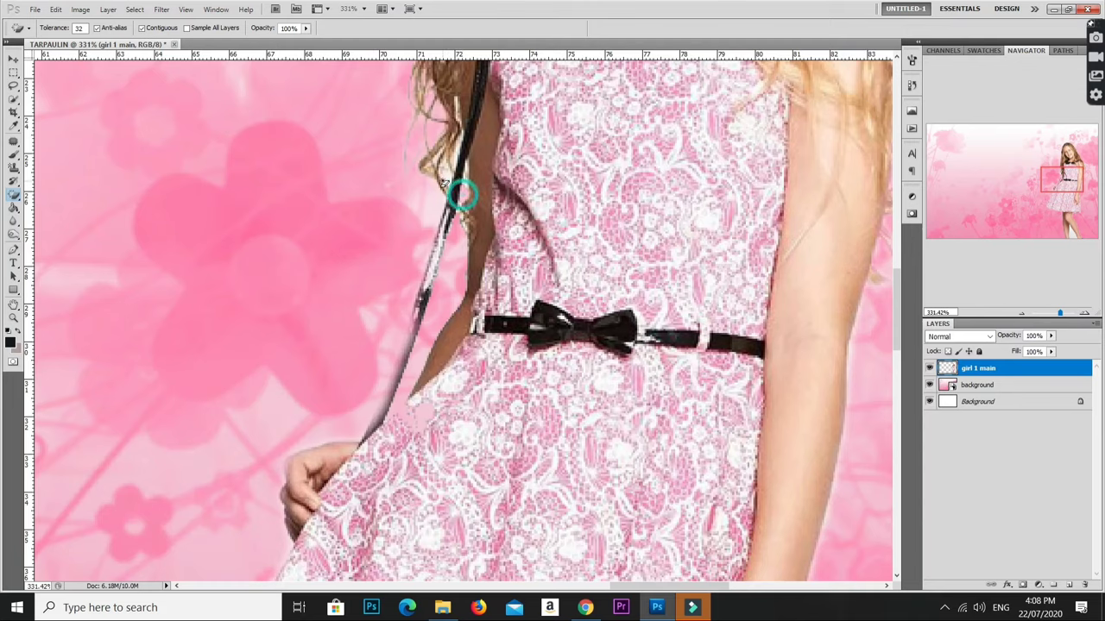
# Magic-erase the white patch between the girl's legs, then fit the tarpaulin on screen
pyautogui.scroll(-2, 455, 158)
pyautogui.scroll(-1, 466, 216)
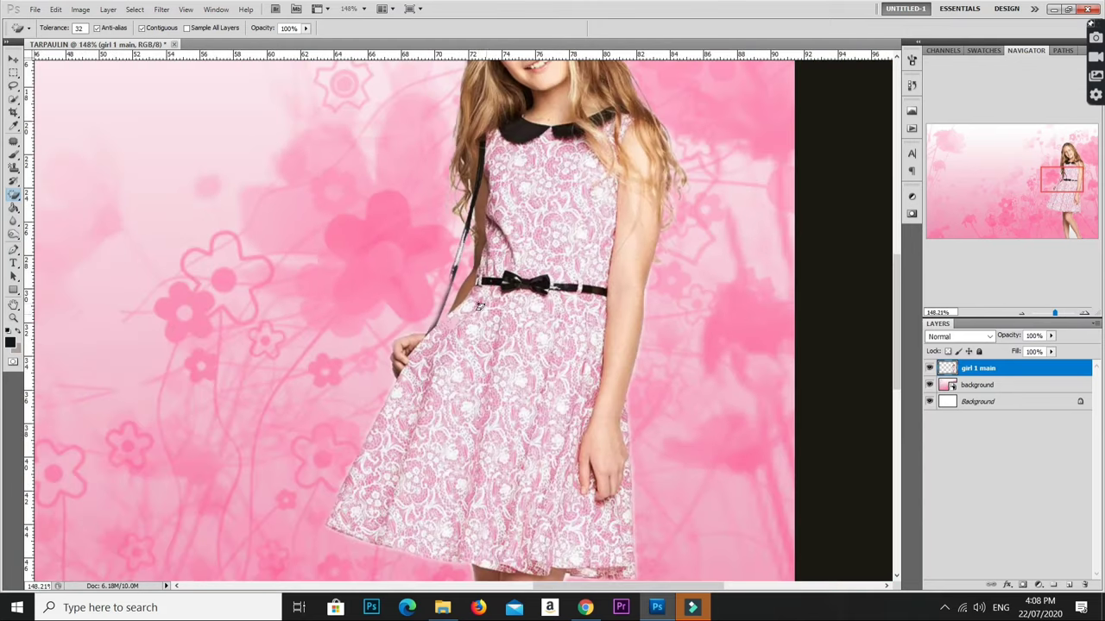
pyautogui.scroll(1, 483, 276)
pyautogui.scroll(1, 508, 328)
pyautogui.scroll(-1, 449, 173)
pyautogui.scroll(-1, 466, 225)
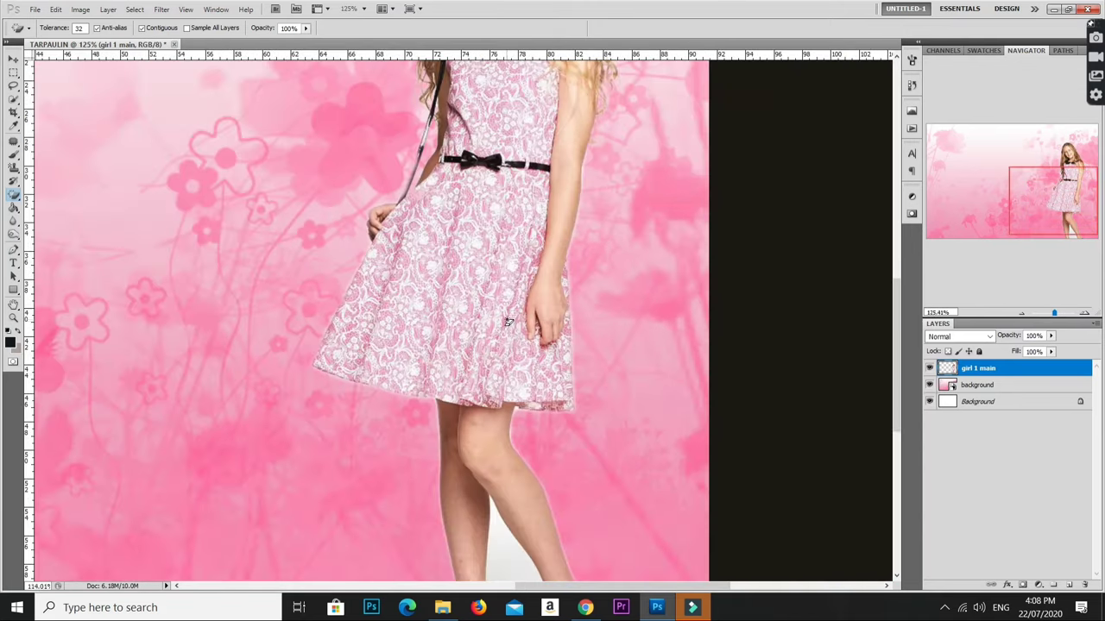
pyautogui.scroll(-1, 484, 285)
pyautogui.scroll(2, 509, 362)
pyautogui.scroll(-3, 515, 394)
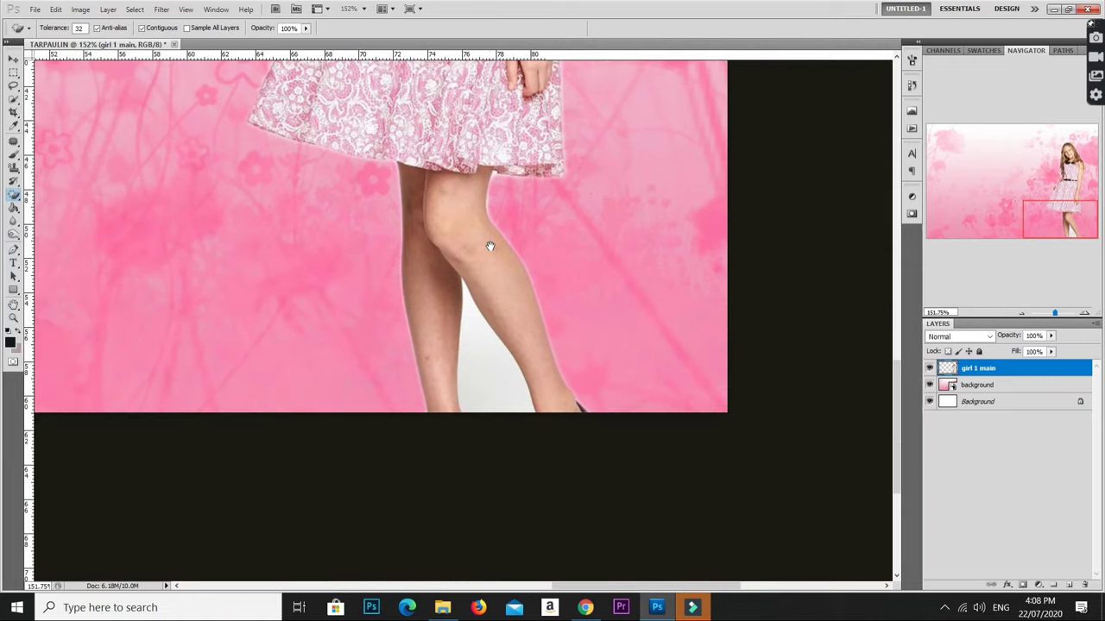
pyautogui.click(492, 360)
pyautogui.press('Delete')
pyautogui.scroll(-3, 472, 358)
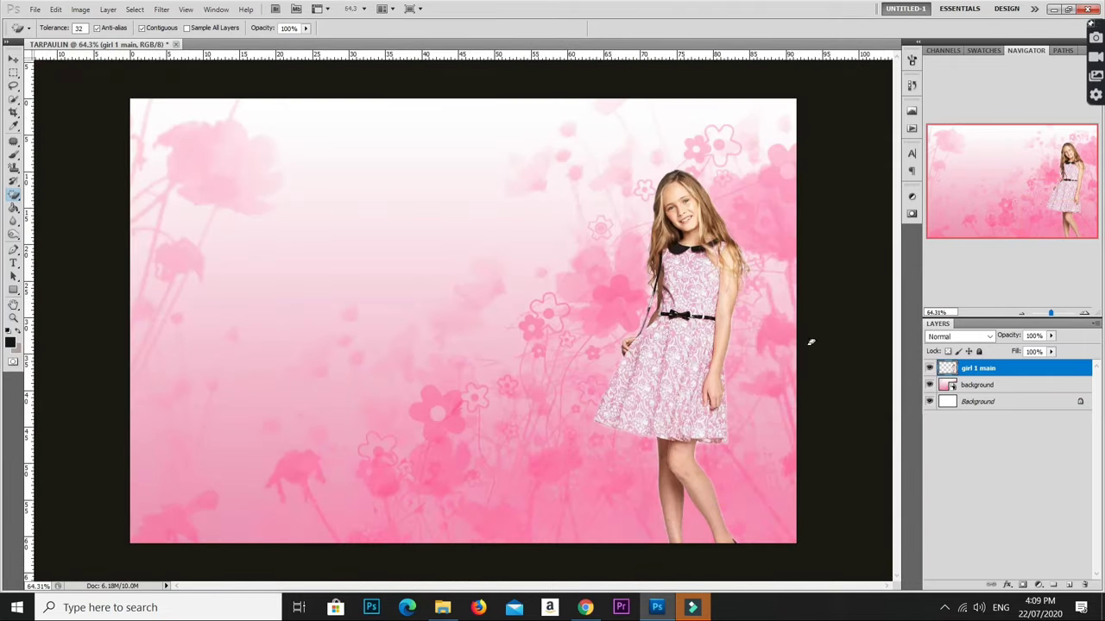
pyautogui.click(1019, 384)
# Add an enlarged Outer Glow to girl 1 main and drag her left toward the centre
pyautogui.click(1013, 371)
pyautogui.doubleClick(1035, 368)
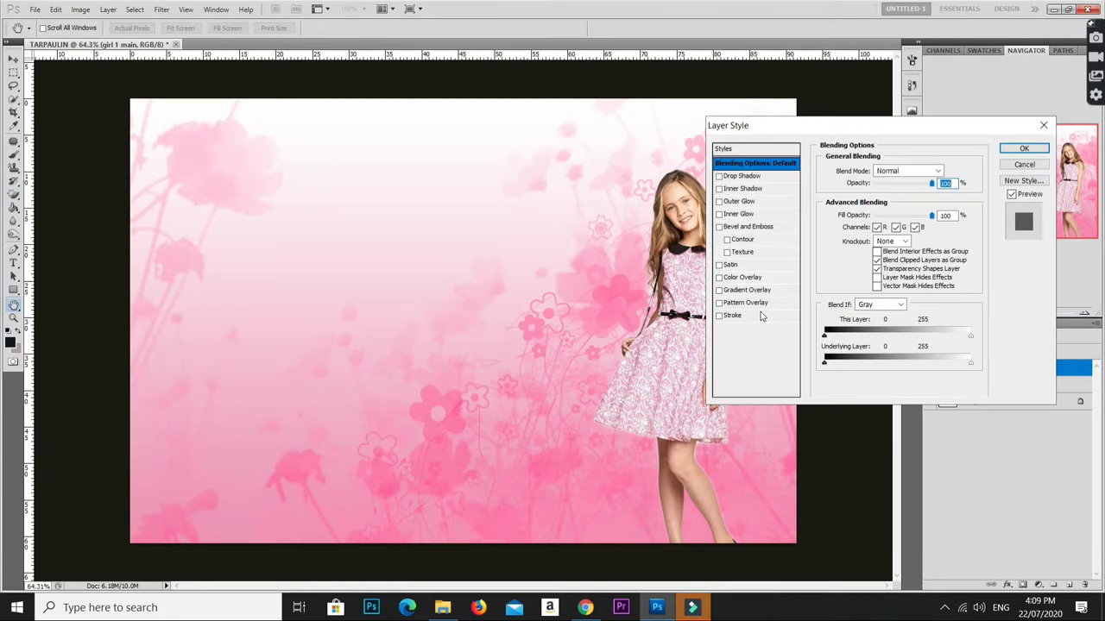
pyautogui.click(739, 201)
pyautogui.click(889, 210)
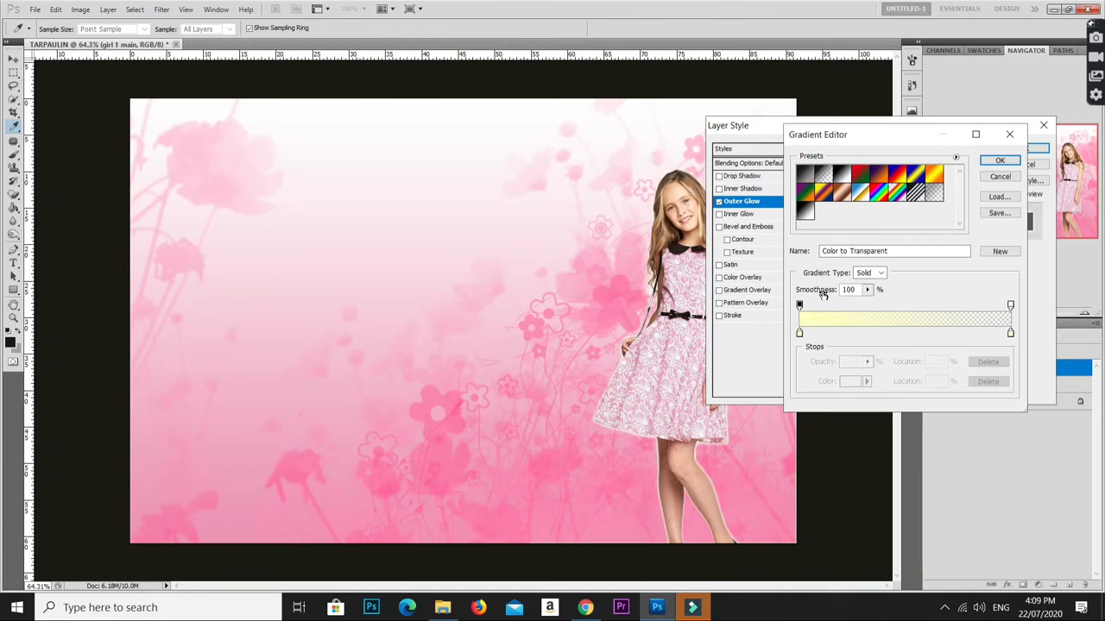
pyautogui.scroll(-2, 466, 319)
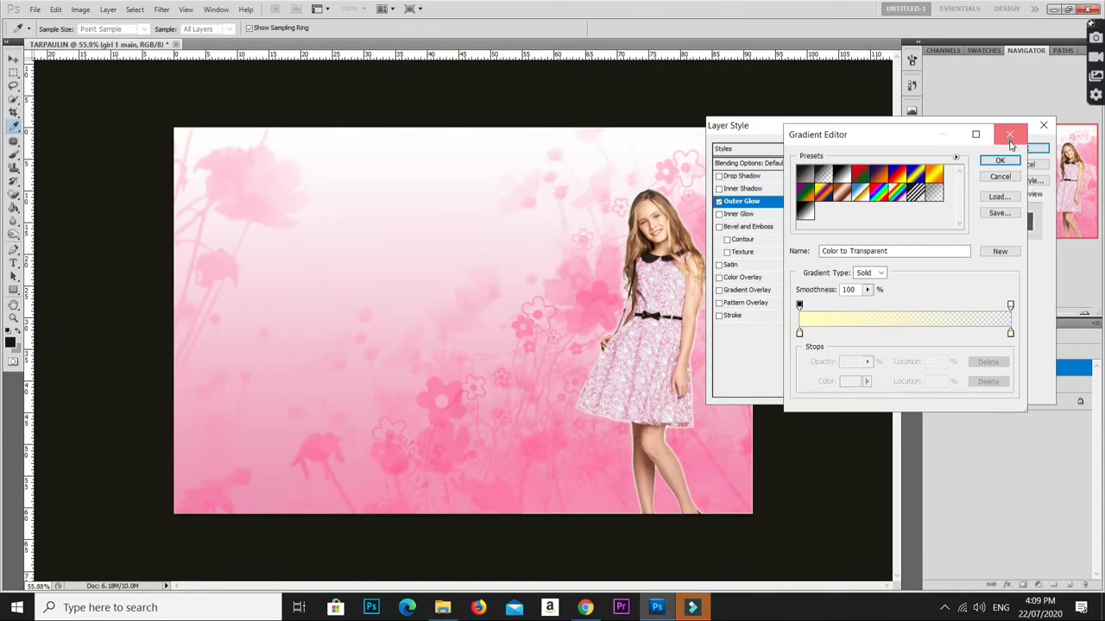
pyautogui.click(1009, 134)
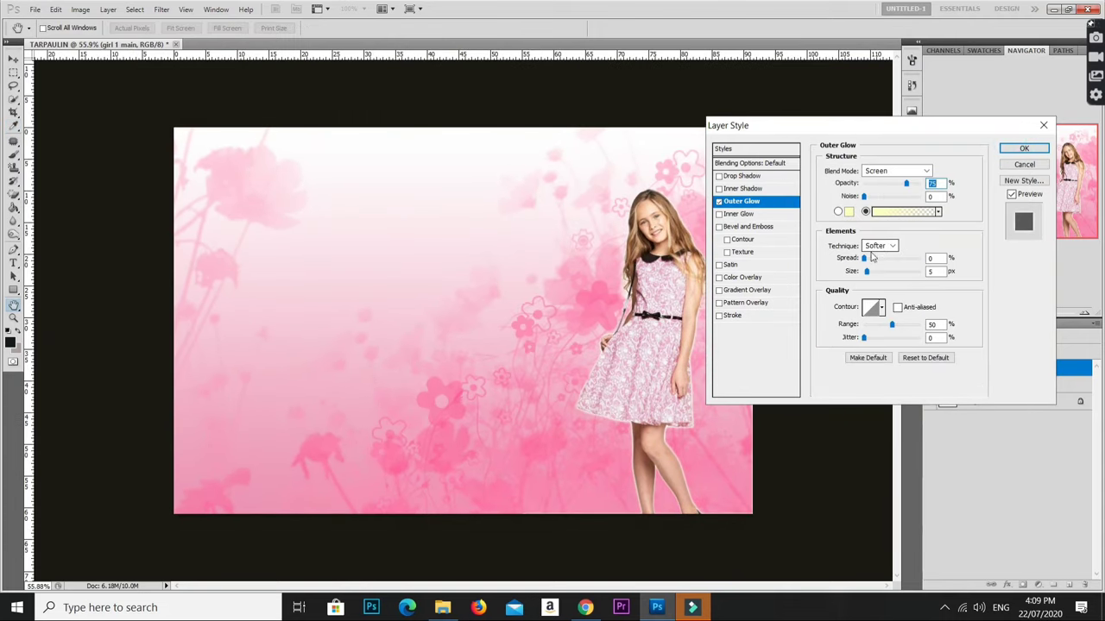
pyautogui.moveTo(871, 273); pyautogui.dragTo(882, 275)
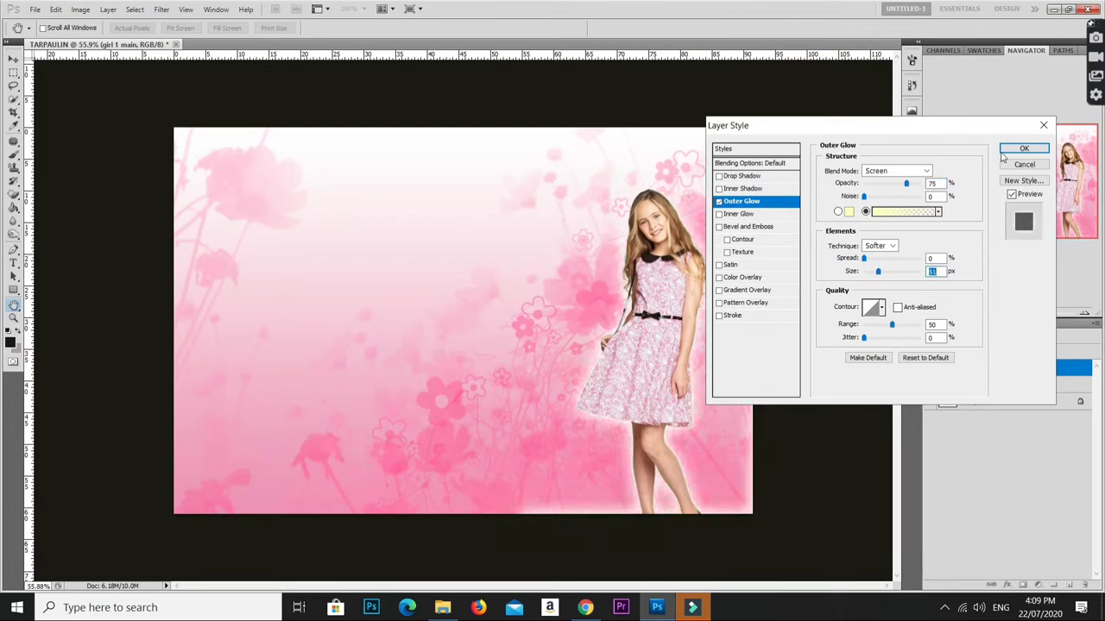
pyautogui.click(1022, 148)
pyautogui.press('v')
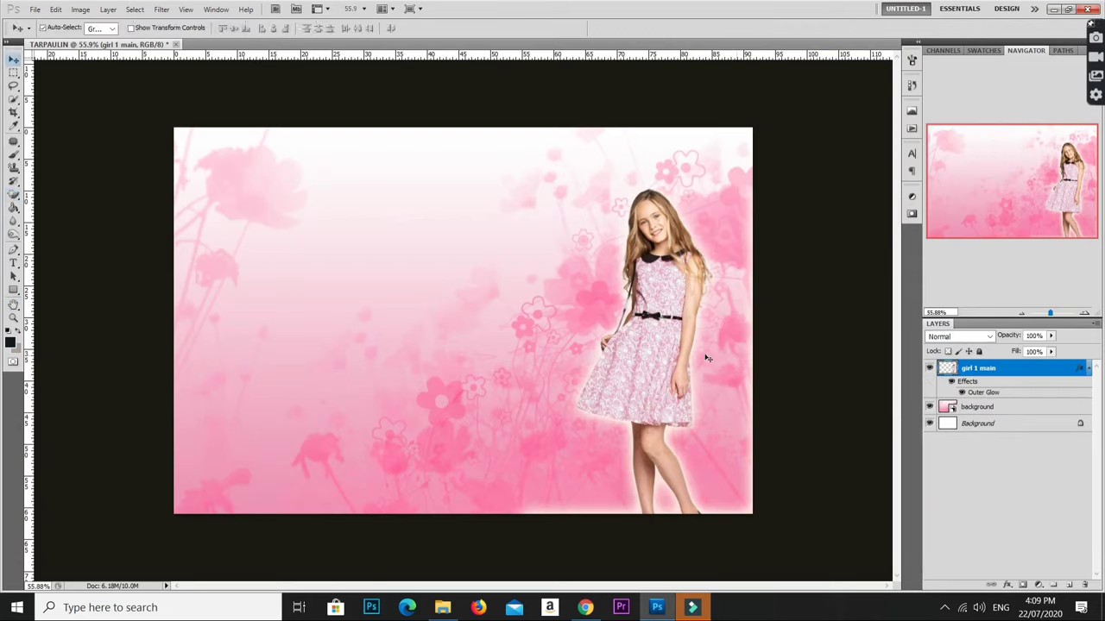
pyautogui.moveTo(680, 317); pyautogui.dragTo(487, 292)
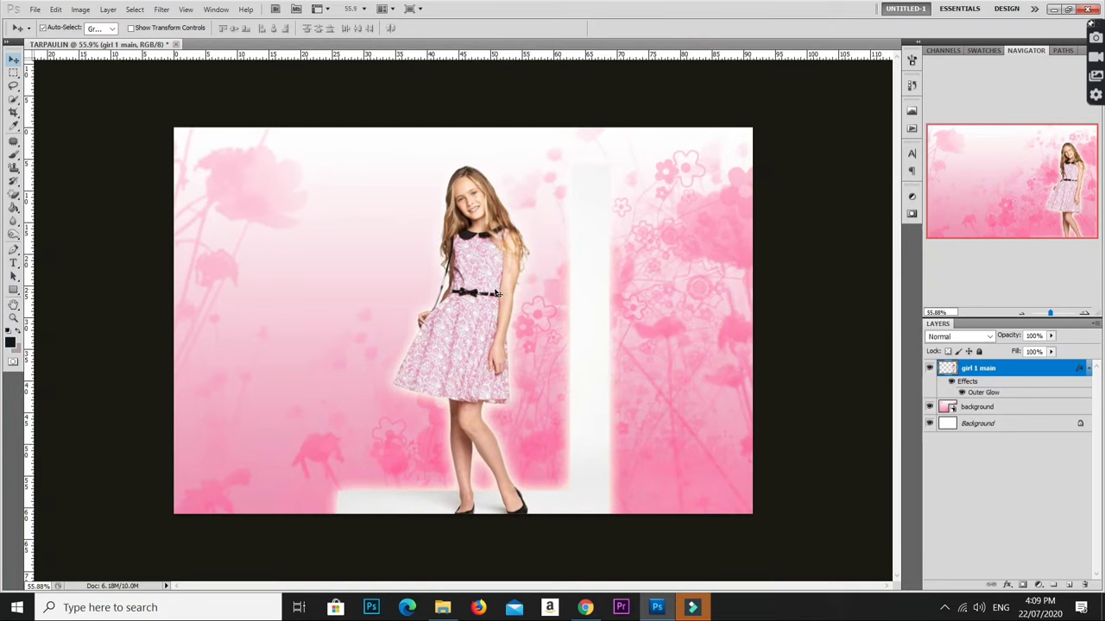
# Erase the white strips beside and under the girl with the Magic Eraser
pyautogui.press('e')
pyautogui.click(592, 272)
pyautogui.click(400, 497)
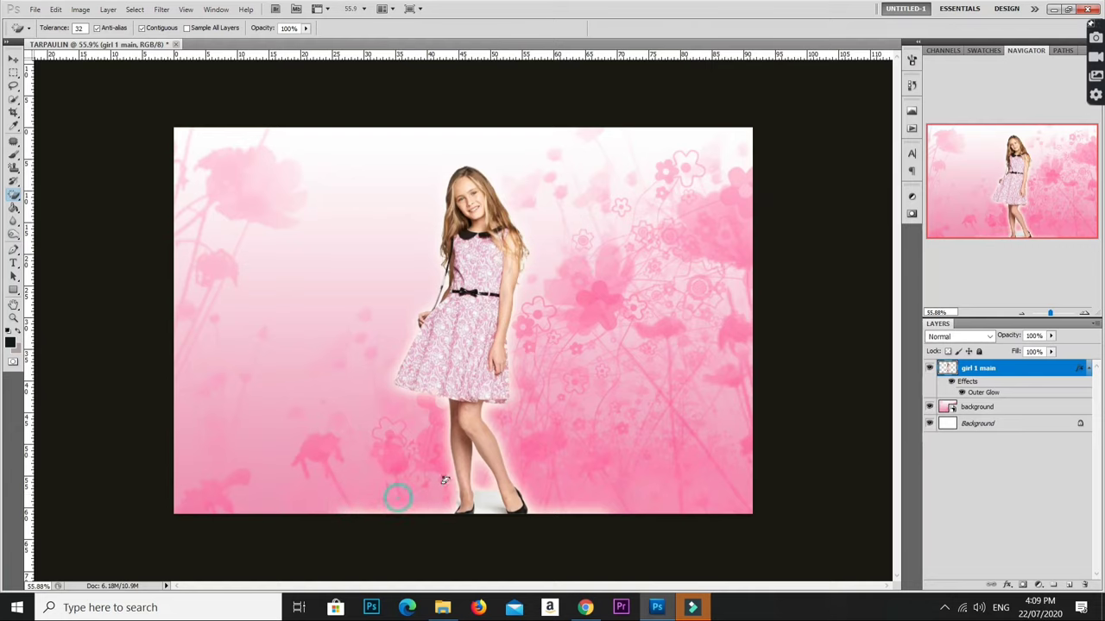
pyautogui.scroll(-1, 401, 497)
pyautogui.scroll(-1, 400, 497)
# Move the girl against the right edge and enlarge her to about 133%
pyautogui.press('v')
pyautogui.moveTo(469, 334); pyautogui.dragTo(546, 372)
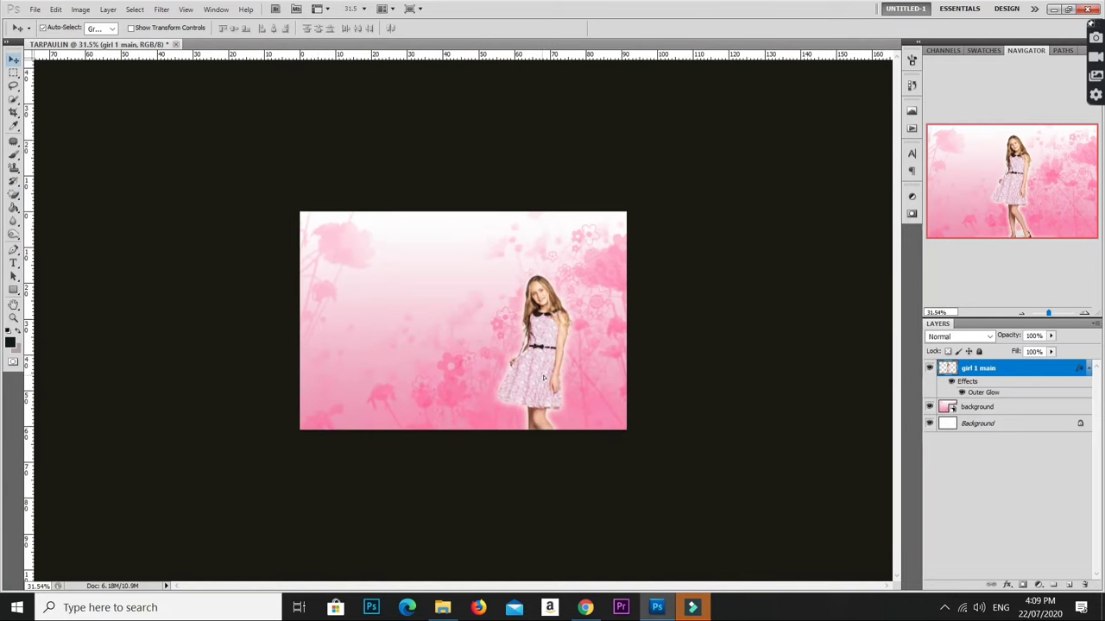
pyautogui.hotkey('ctrl', 't')
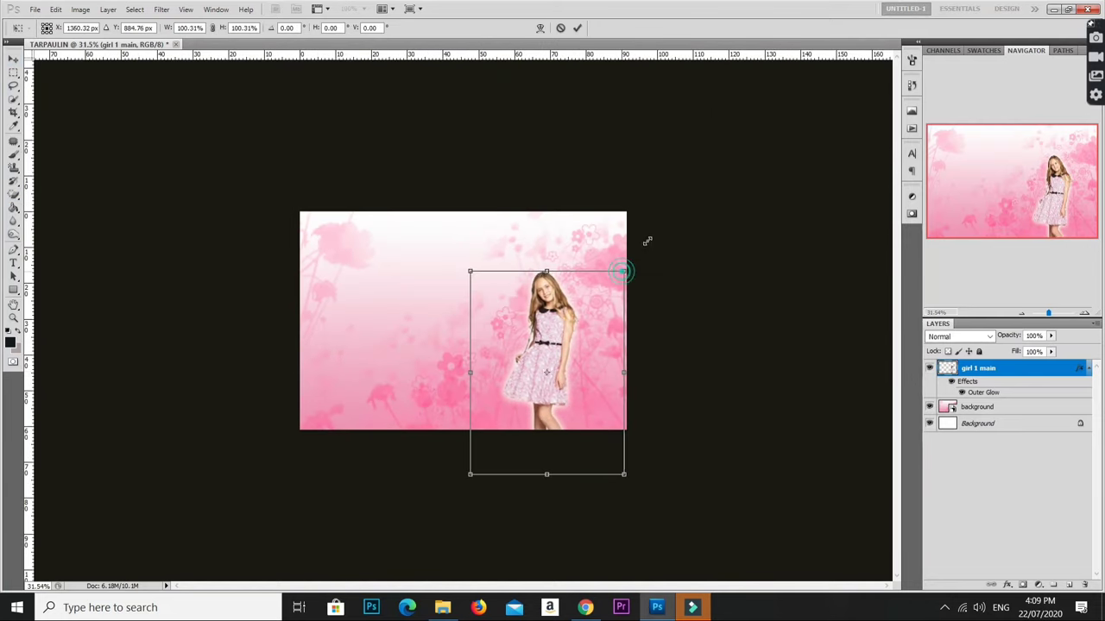
pyautogui.moveTo(623, 270); pyautogui.dragTo(663, 221)
pyautogui.moveTo(579, 274); pyautogui.dragTo(587, 289)
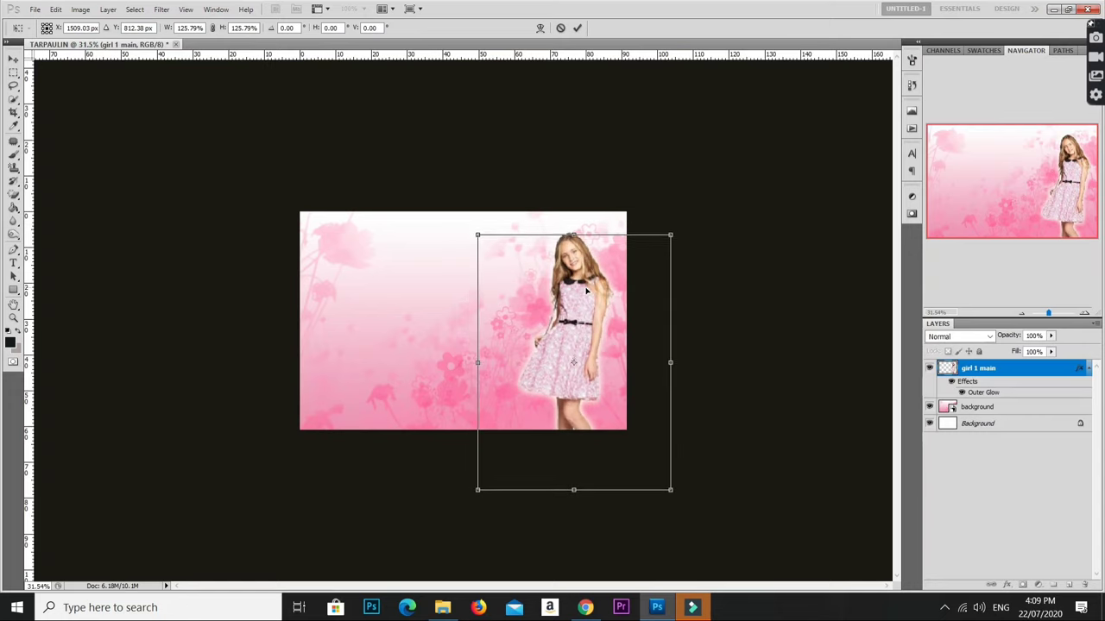
pyautogui.moveTo(670, 234); pyautogui.dragTo(685, 223)
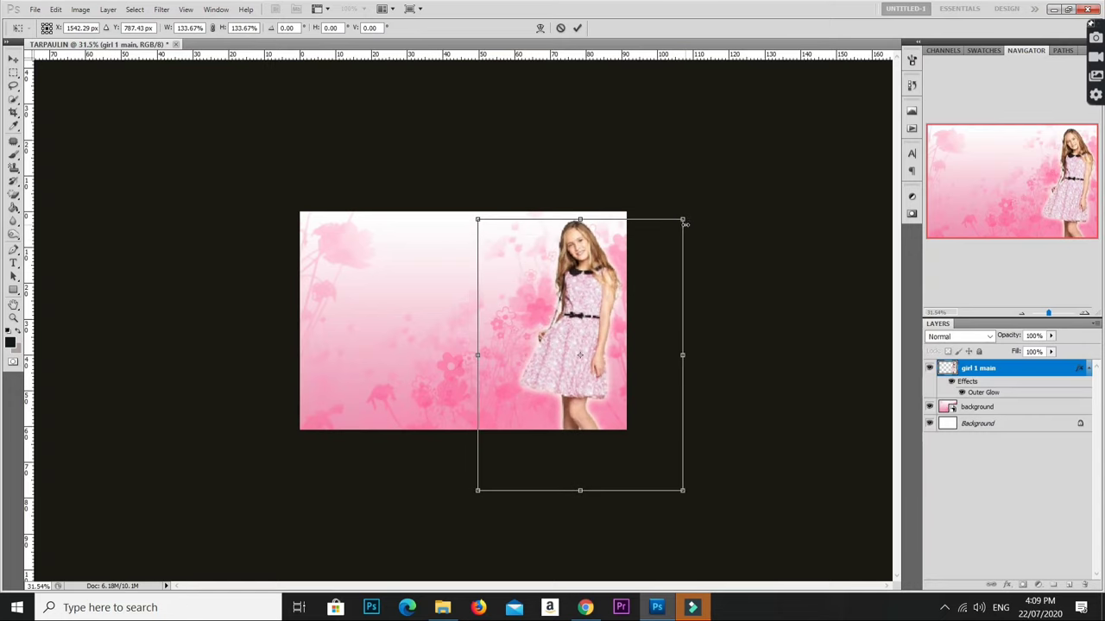
pyautogui.press('Return')
pyautogui.scroll(1, 640, 331)
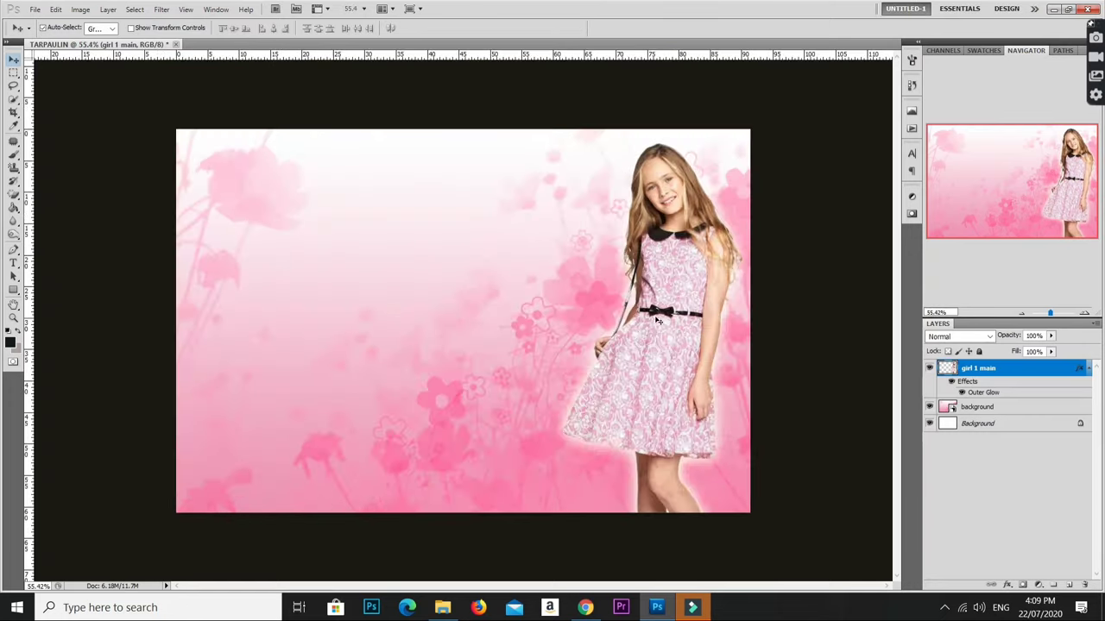
pyautogui.scroll(1, 647, 285)
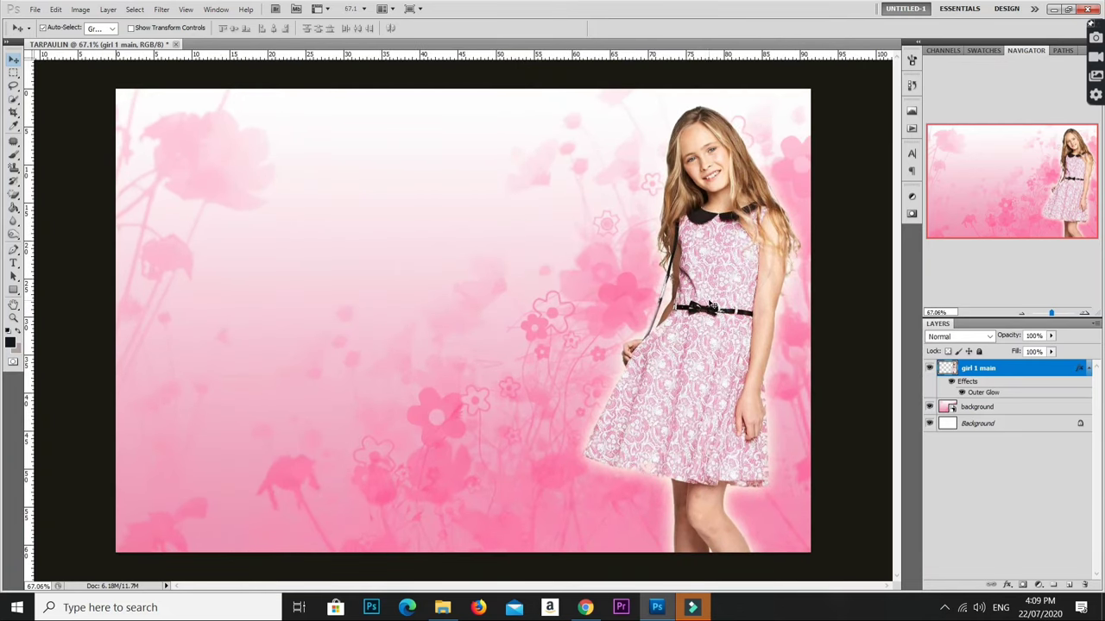
pyautogui.scroll(-1, 713, 299)
pyautogui.scroll(1, 714, 297)
pyautogui.scroll(1, 716, 297)
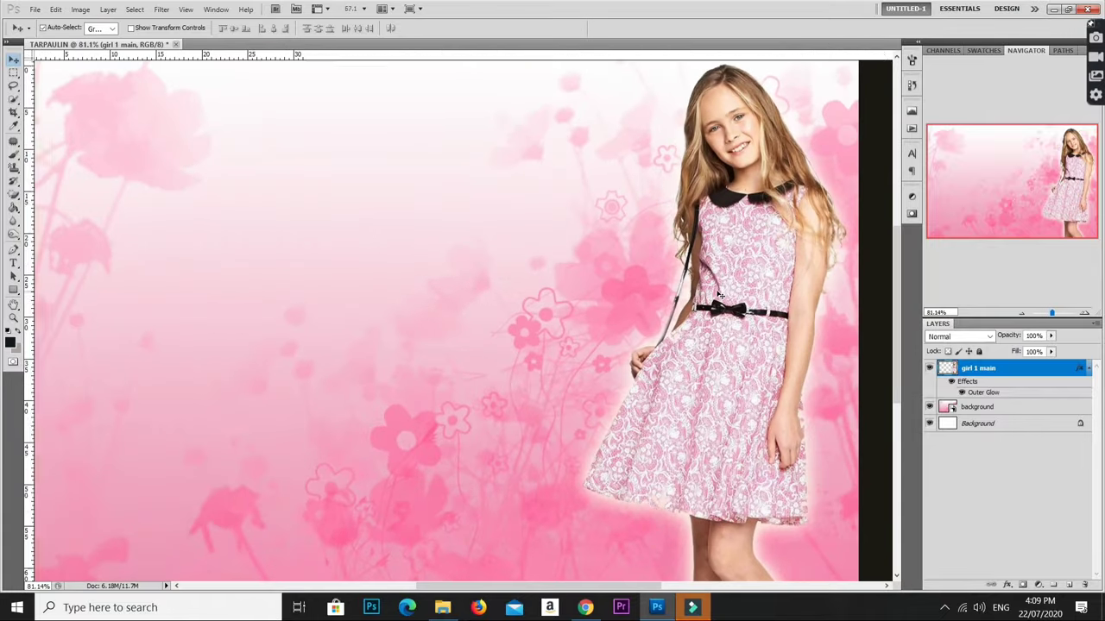
pyautogui.scroll(-2, 720, 294)
pyautogui.scroll(-2, 720, 294)
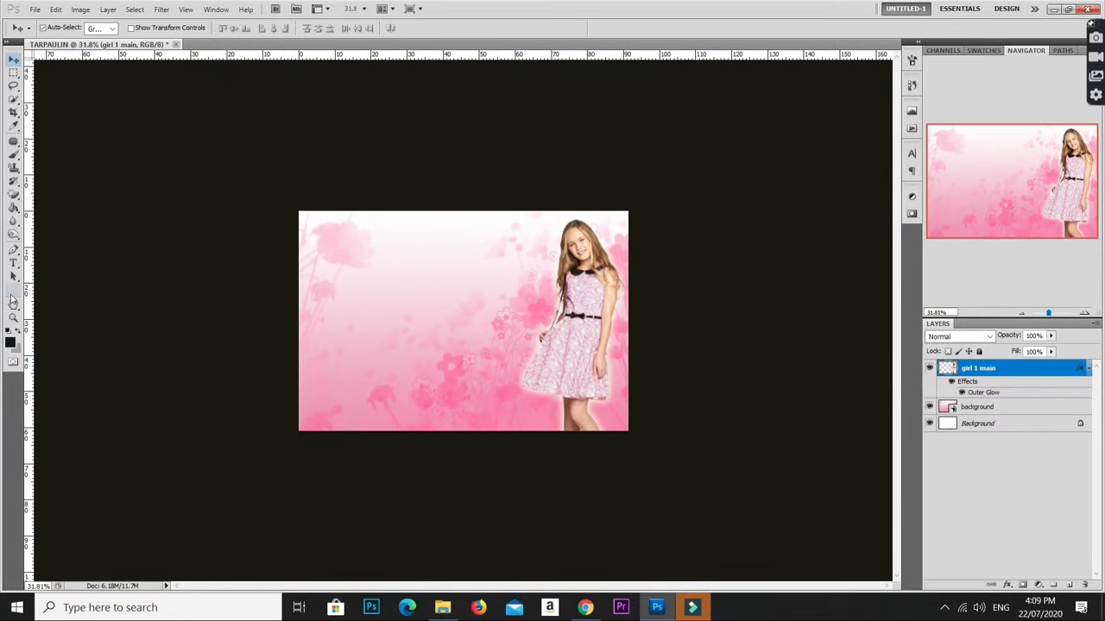
pyautogui.click(13, 290)
# Draw a wide rectangle across the canvas bottom and place its layer beneath girl 1 main
pyautogui.click(51, 288)
pyautogui.moveTo(257, 401); pyautogui.dragTo(679, 450)
pyautogui.moveTo(1060, 371); pyautogui.dragTo(1058, 411)
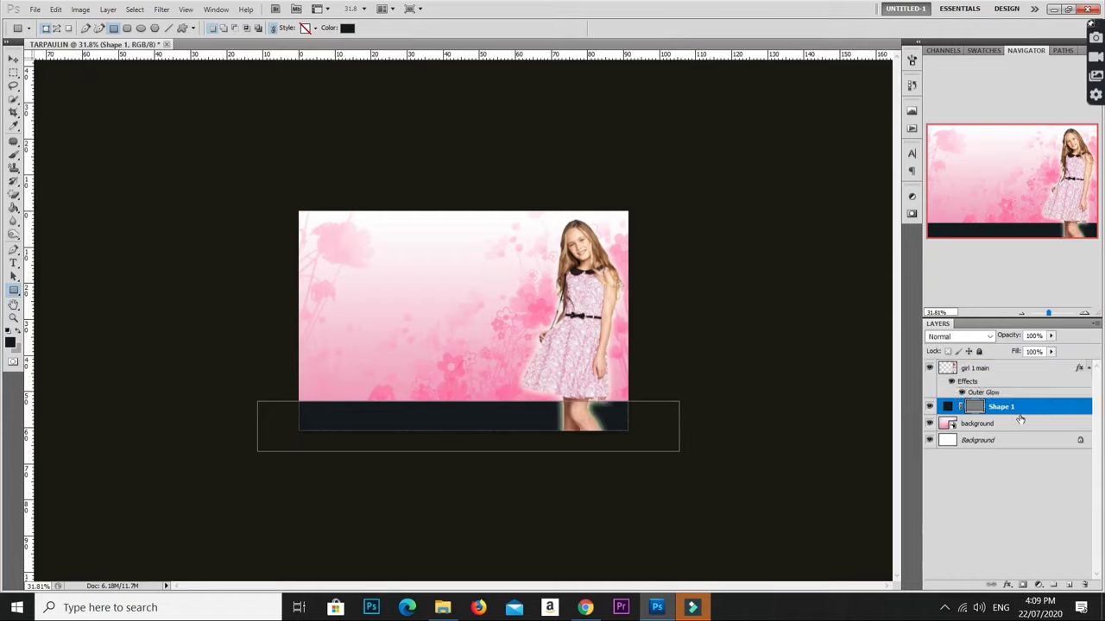
# Give the Shape 1 bar a deep pink Color Overlay, colour f03d77
pyautogui.doubleClick(1030, 407)
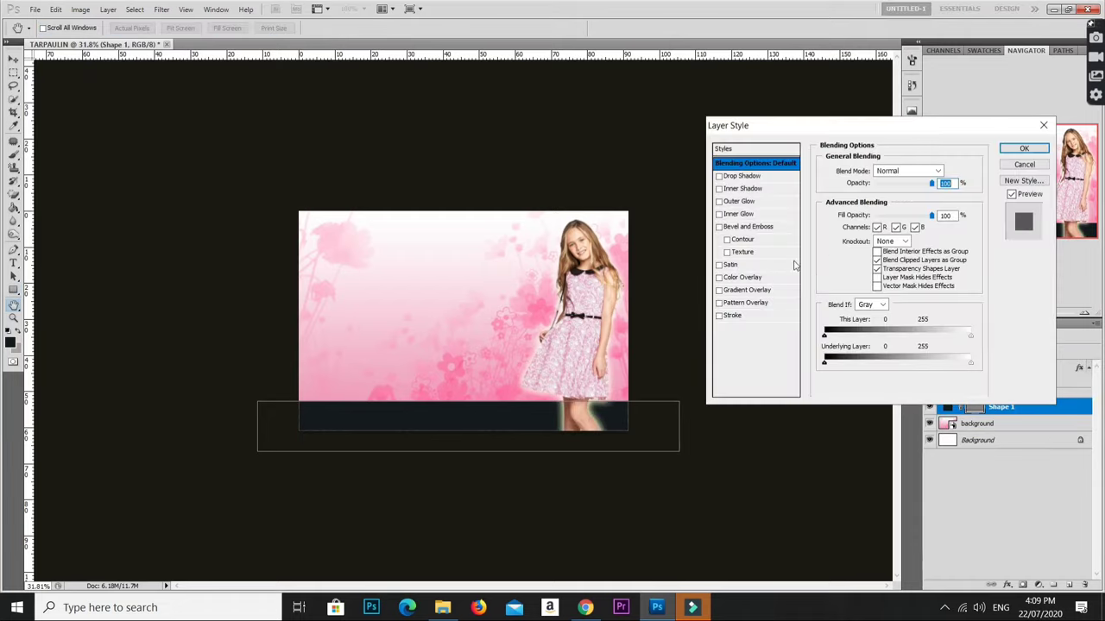
pyautogui.click(772, 278)
pyautogui.click(942, 171)
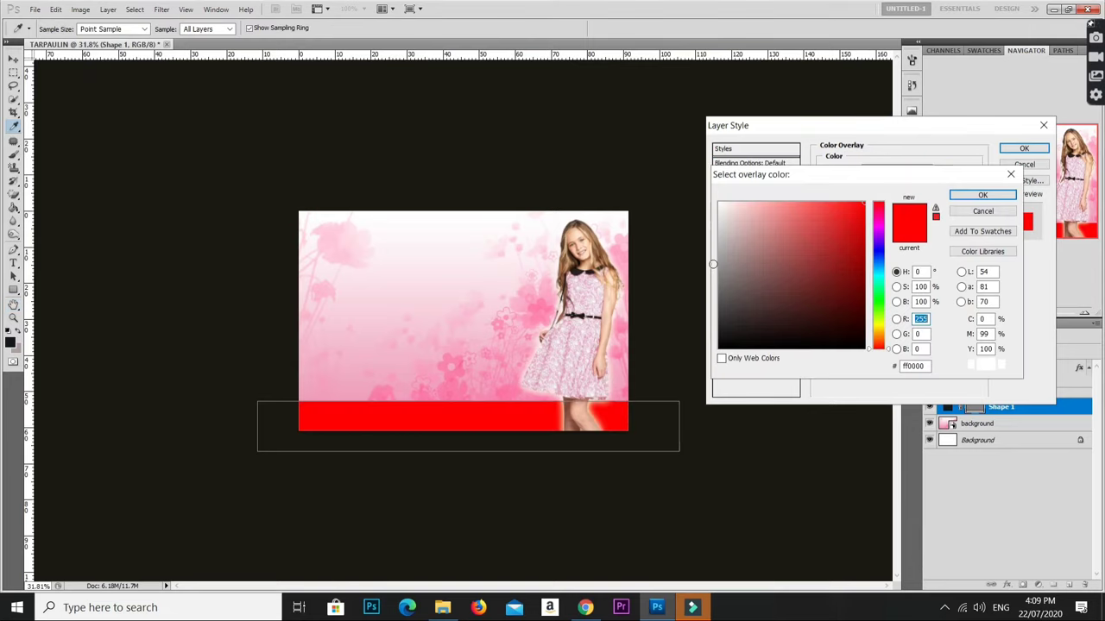
pyautogui.click(625, 263)
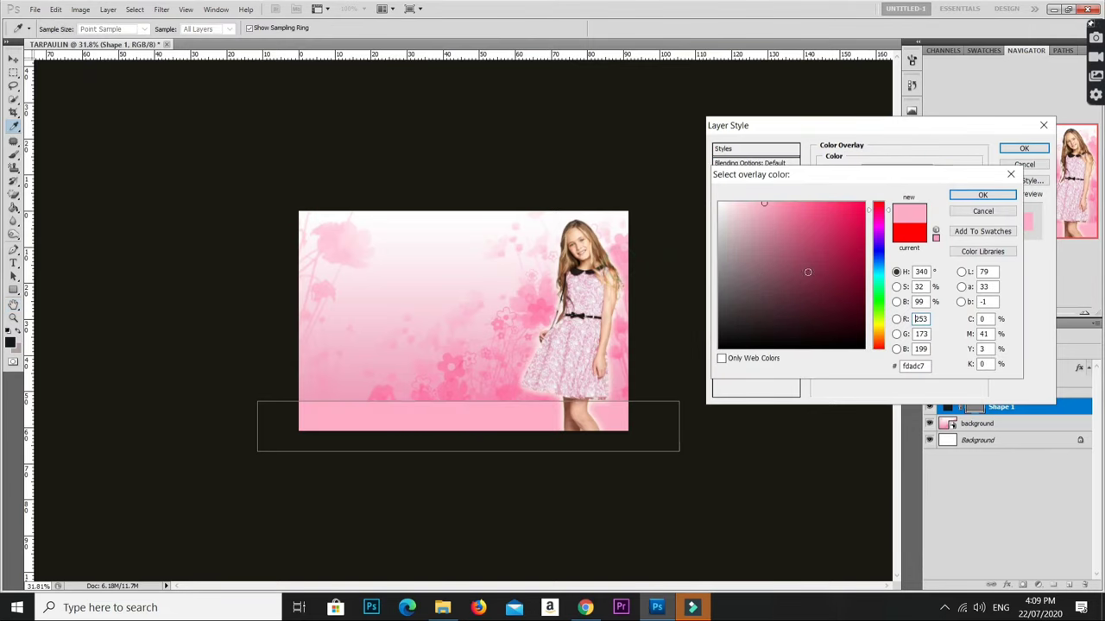
pyautogui.click(827, 211)
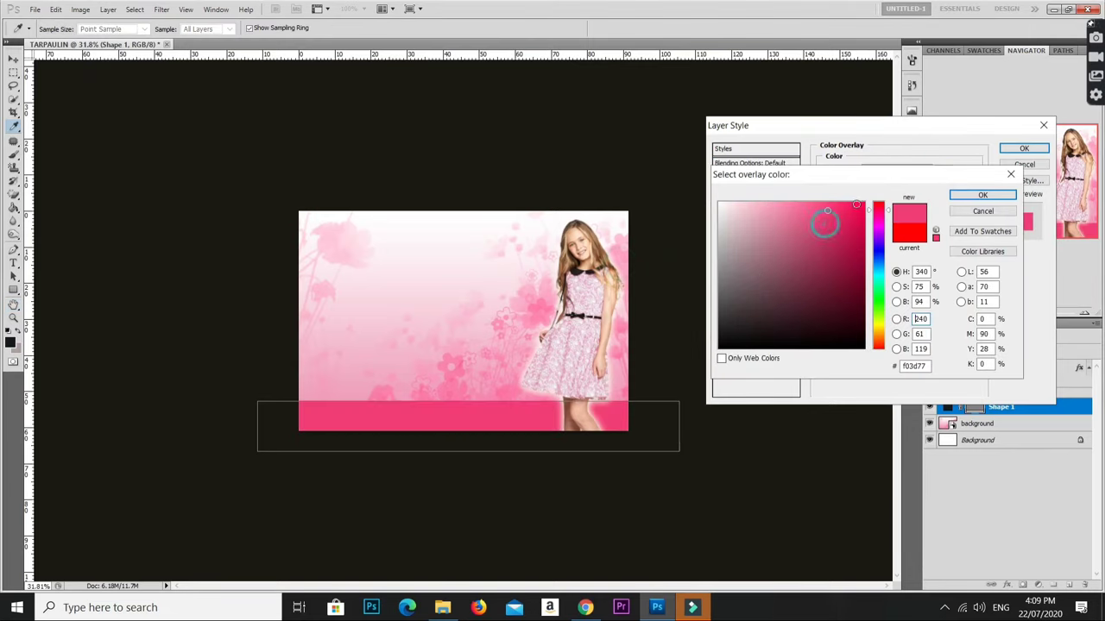
pyautogui.click(982, 195)
pyautogui.click(1022, 148)
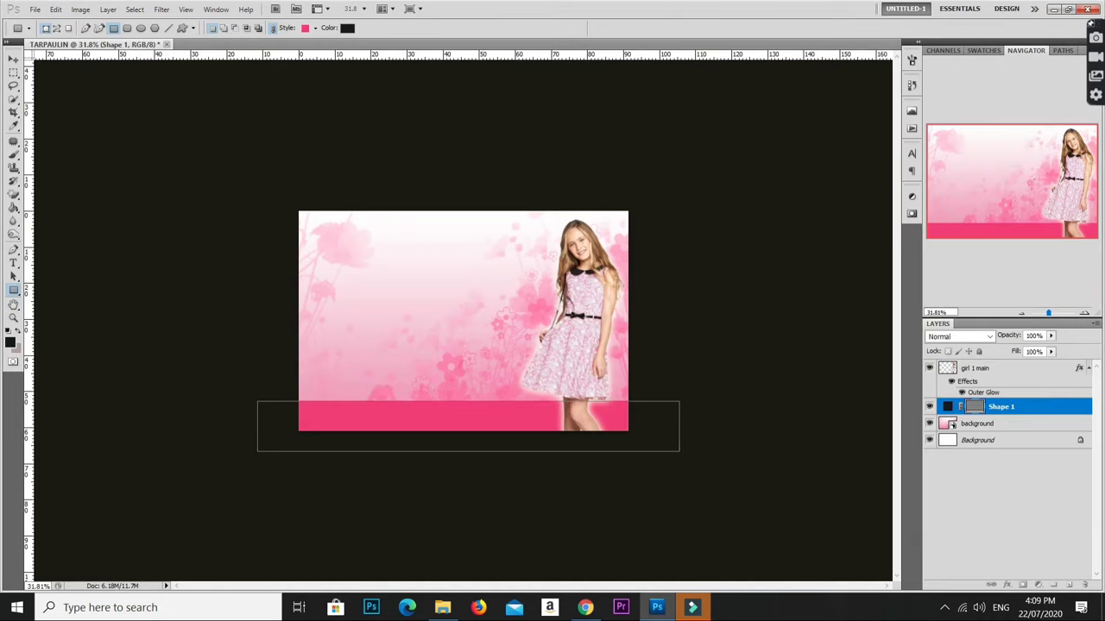
pyautogui.click(14, 59)
# Convert the Shape 1 bar layer into a smart object
pyautogui.click(234, 400)
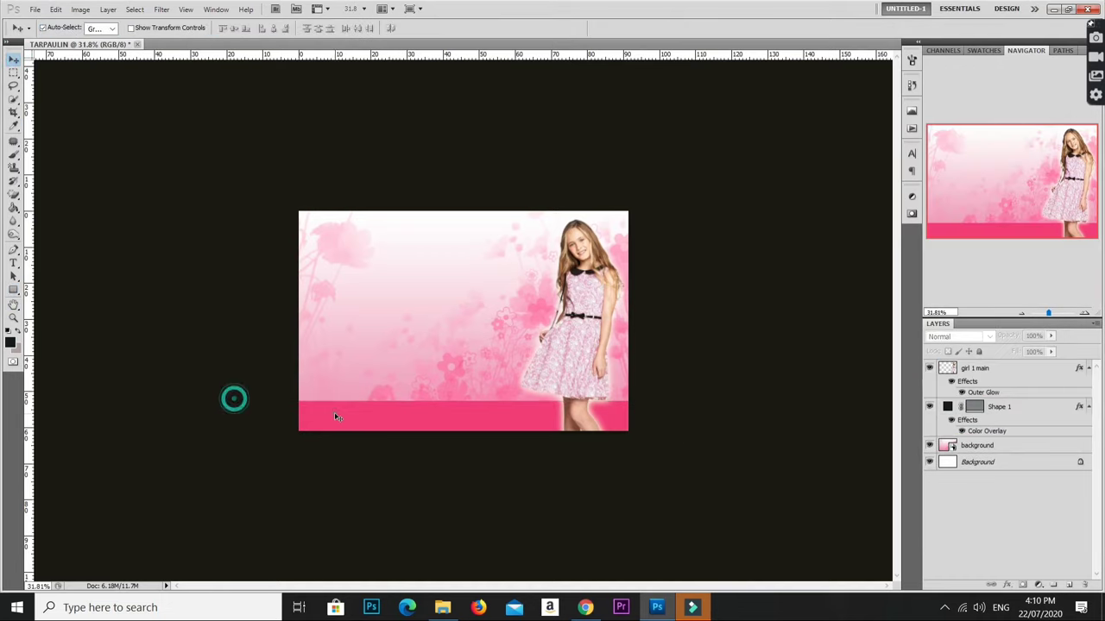
pyautogui.click(337, 416)
pyautogui.hotkey('ctrl', 't')
pyautogui.press('Return')
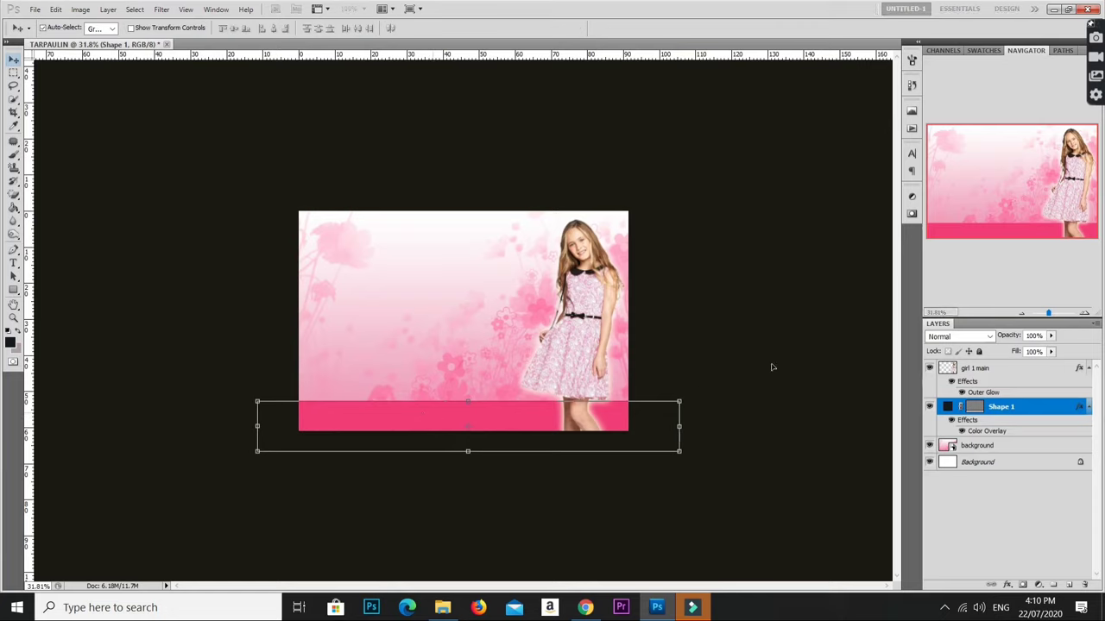
pyautogui.rightClick(1048, 413)
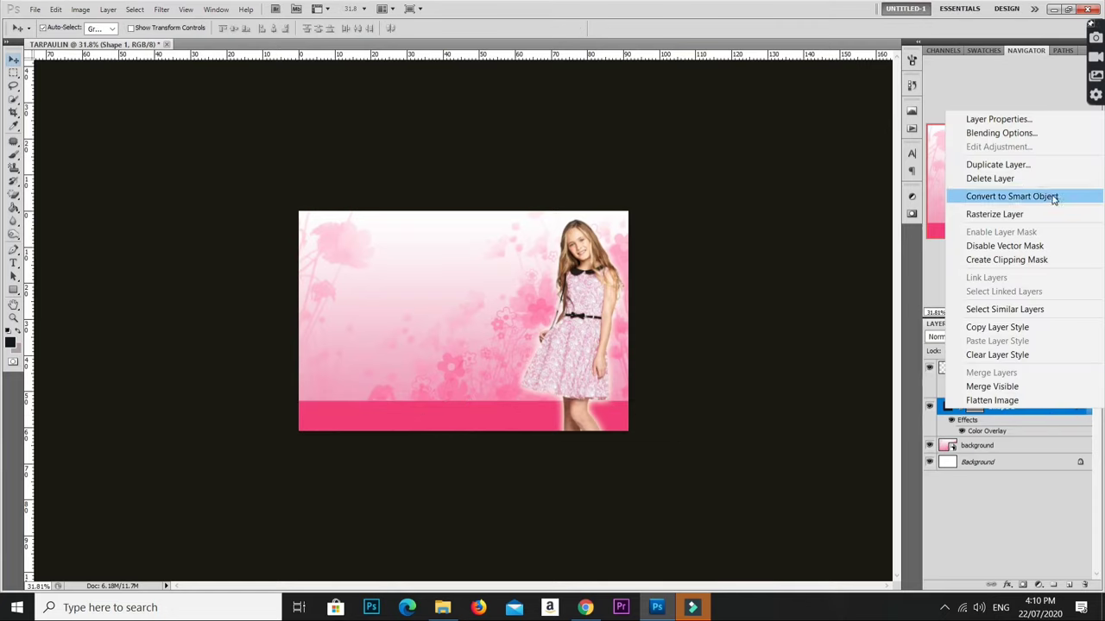
pyautogui.click(1011, 197)
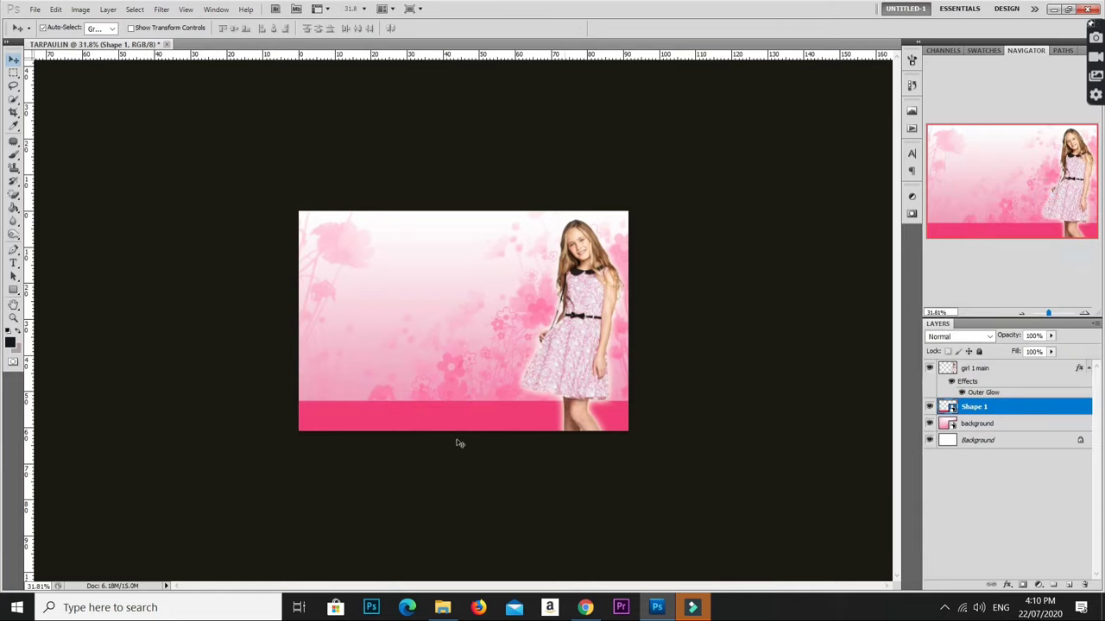
# Warp the pink bar into a wave rising toward the left, then nudge it down slightly
pyautogui.hotkey('ctrl', 't')
pyautogui.rightClick(500, 414)
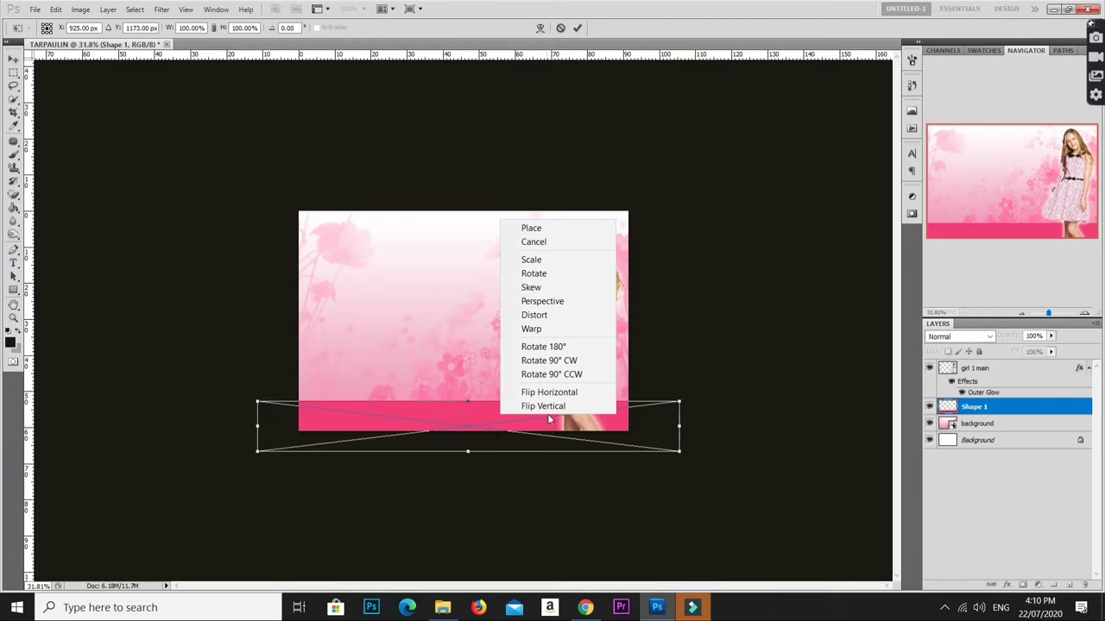
pyautogui.click(532, 329)
pyautogui.moveTo(397, 400); pyautogui.dragTo(387, 346)
pyautogui.moveTo(538, 401); pyautogui.dragTo(565, 427)
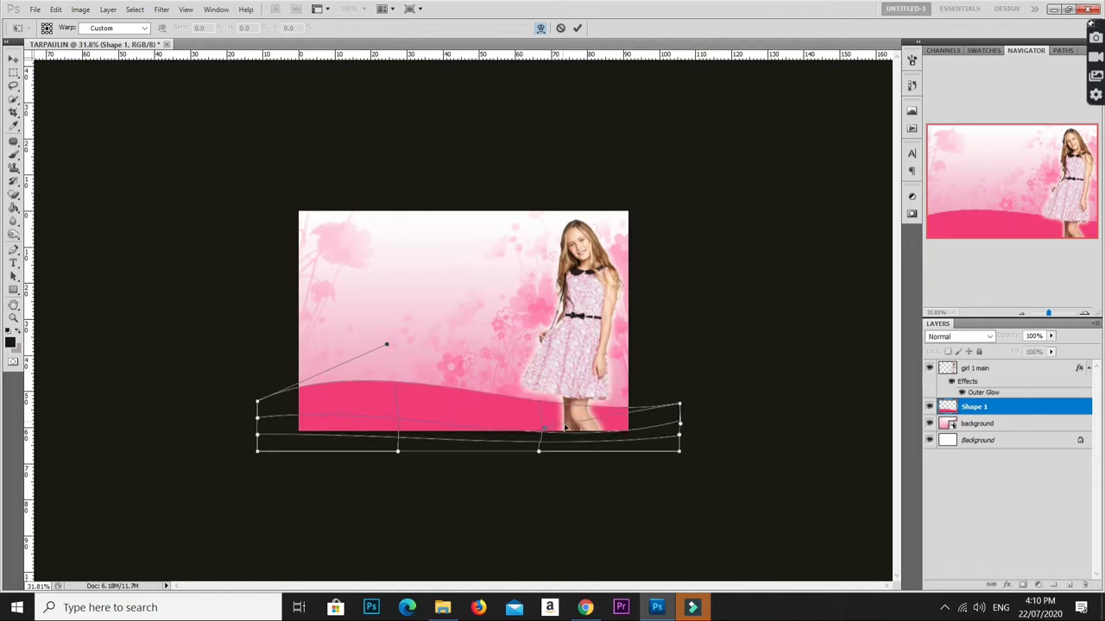
pyautogui.moveTo(397, 389); pyautogui.dragTo(374, 382)
pyautogui.moveTo(449, 399); pyautogui.dragTo(448, 404)
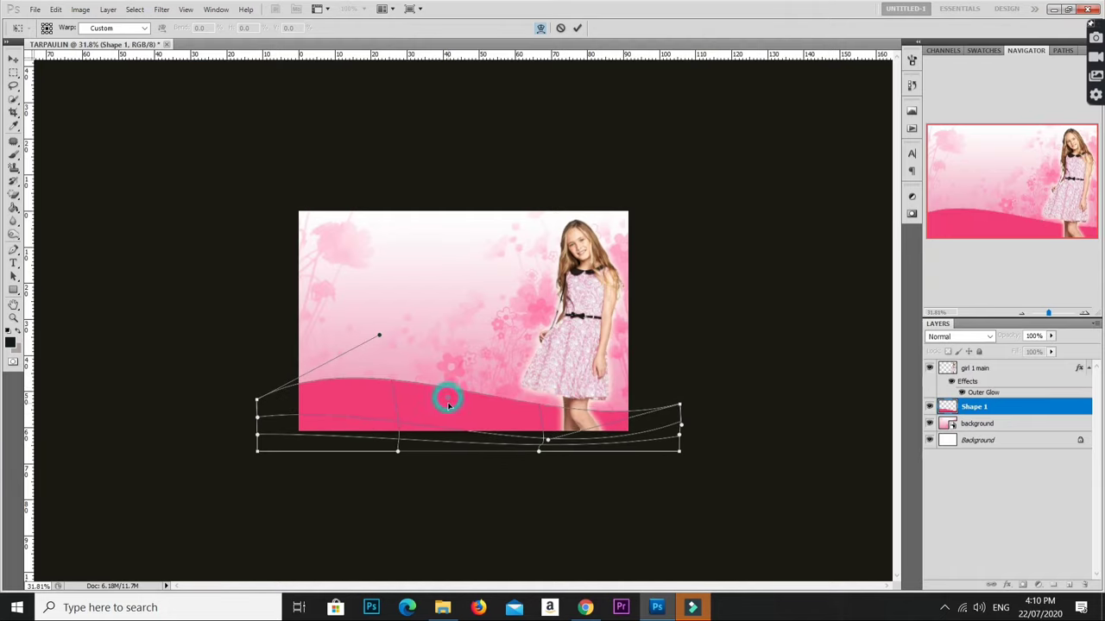
pyautogui.press('Return')
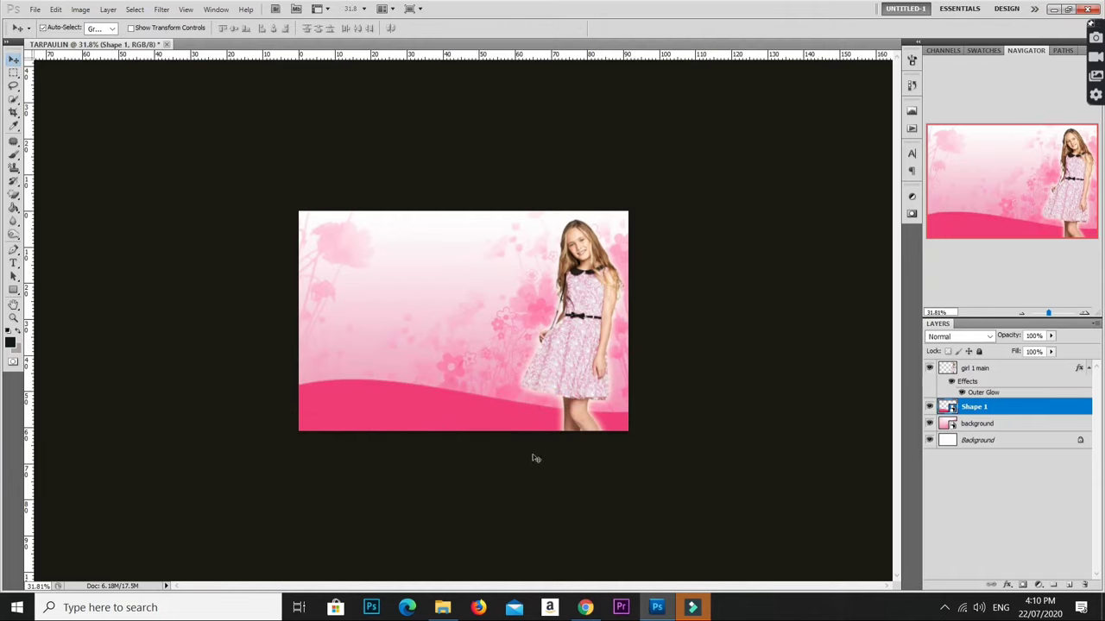
pyautogui.moveTo(484, 409)
pyautogui.mouseDown()
pyautogui.moveTo(484, 420)
pyautogui.moveTo(485, 411)
pyautogui.mouseUp()
# Duplicate the pink wave and give the copy a white Color Overlay
pyautogui.click(703, 395)
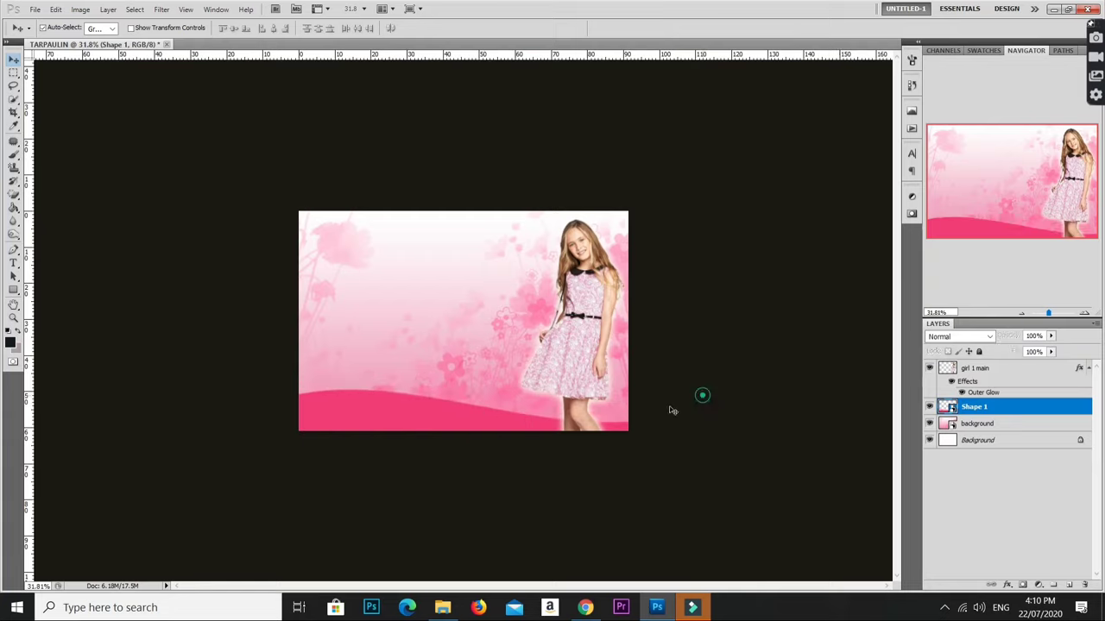
pyautogui.click(409, 406)
pyautogui.moveTo(404, 418); pyautogui.dragTo(424, 409)
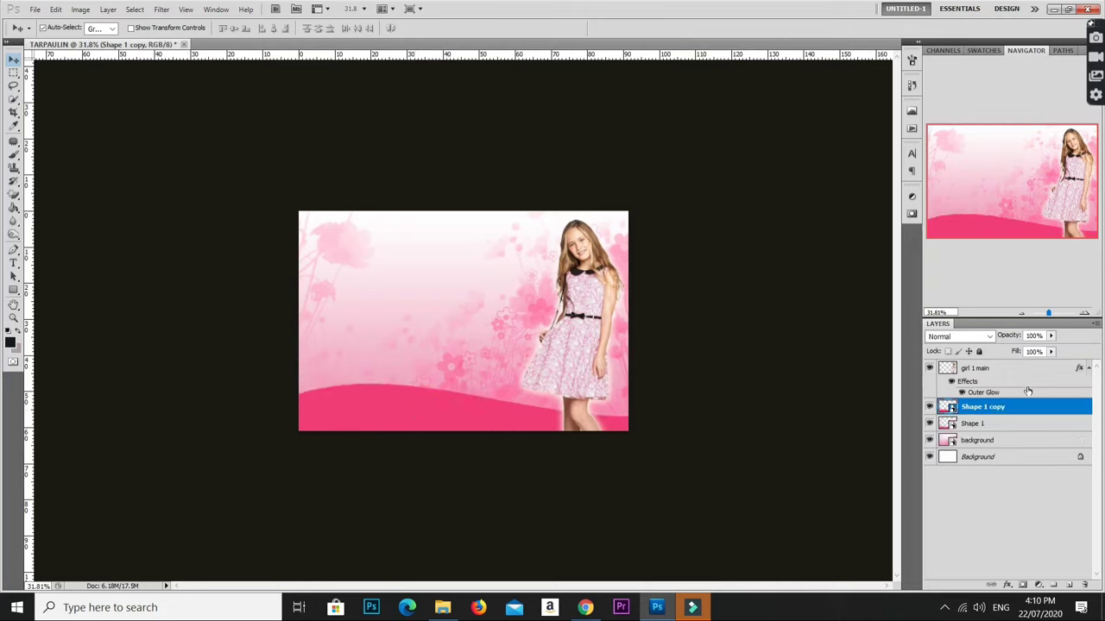
pyautogui.doubleClick(1035, 408)
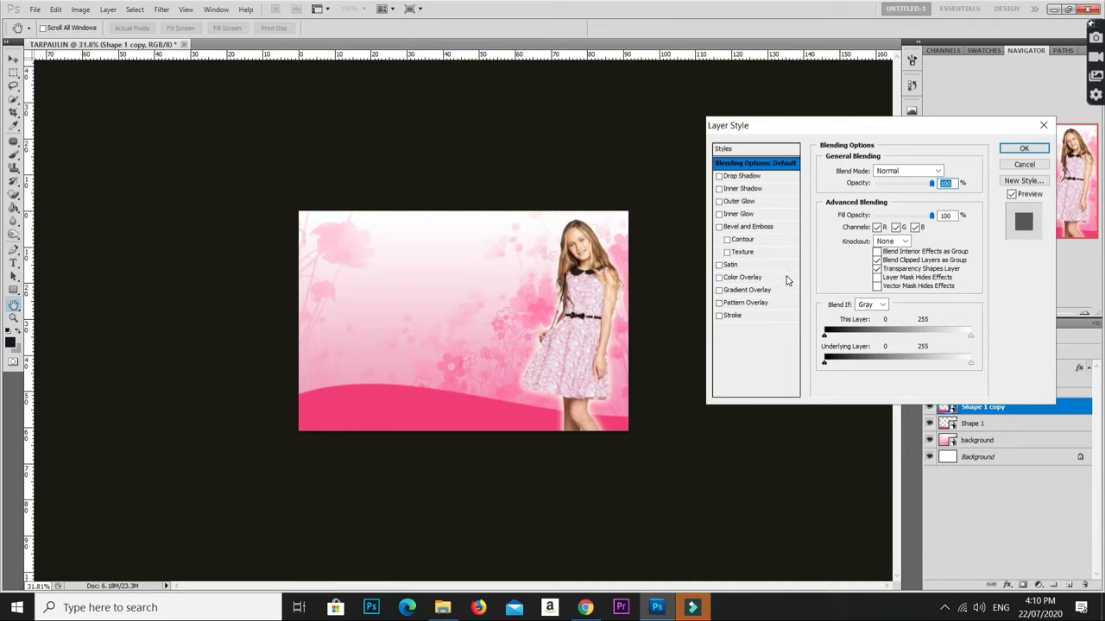
pyautogui.click(787, 279)
pyautogui.click(721, 201)
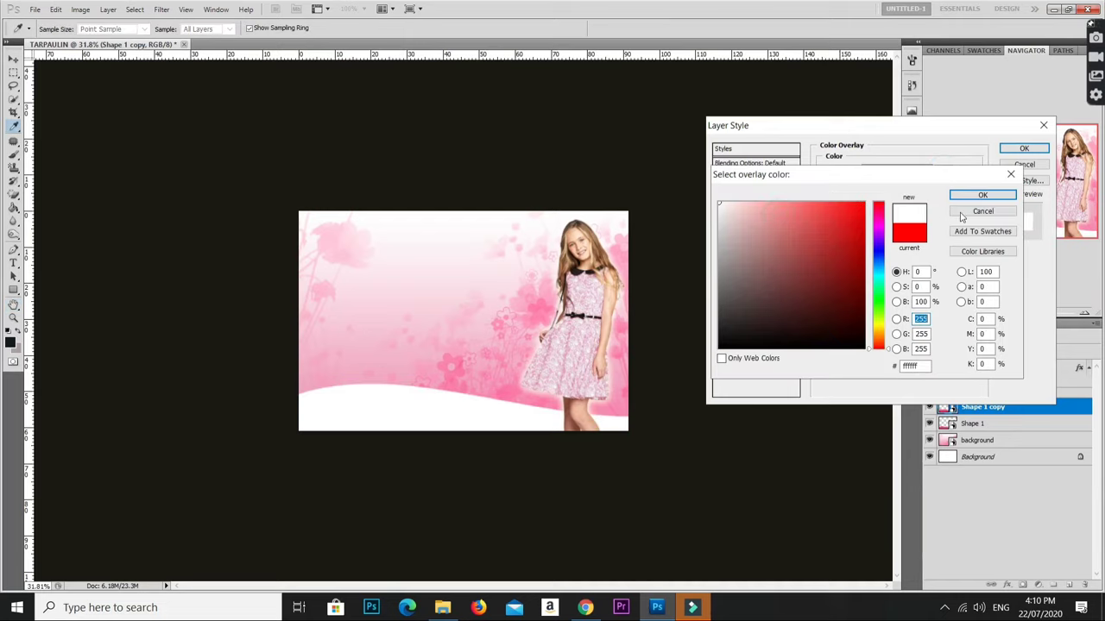
pyautogui.click(995, 194)
pyautogui.click(1023, 151)
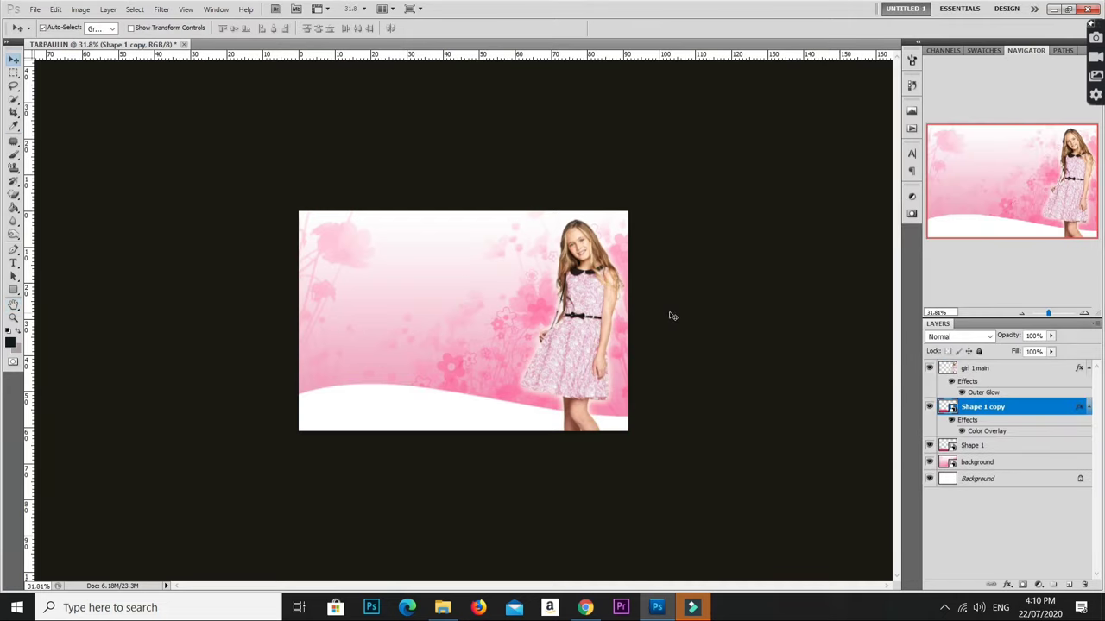
# Tilt Shape 1 copy about -3.3° and nudge it down, leaving a pink stripe
pyautogui.hotkey('ctrl', 't')
pyautogui.moveTo(697, 316); pyautogui.dragTo(697, 303)
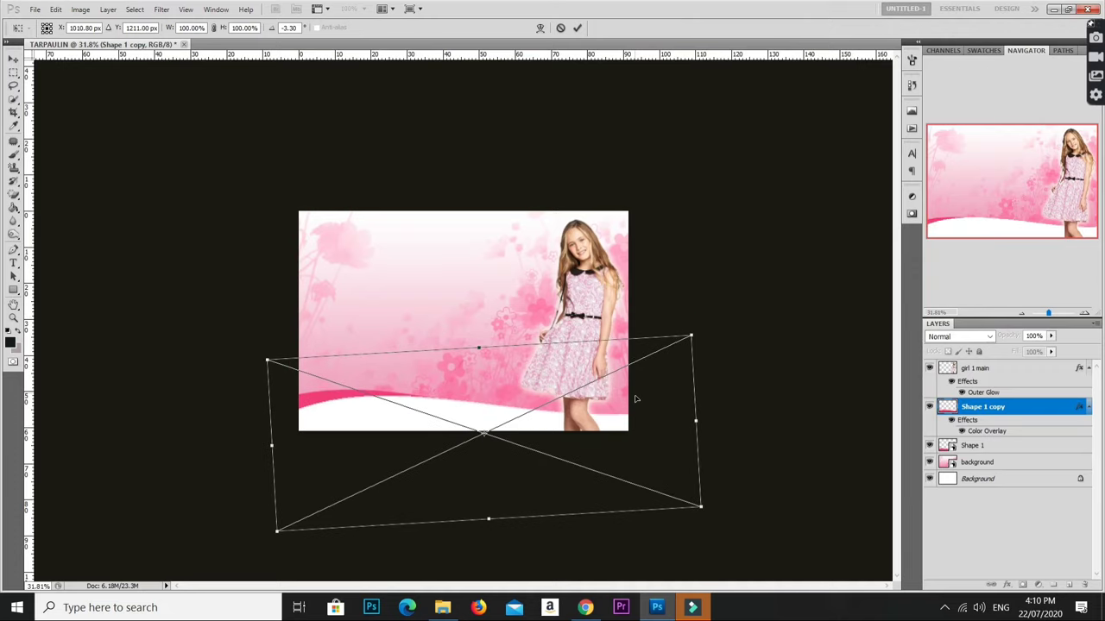
pyautogui.moveTo(635, 399); pyautogui.dragTo(637, 406)
pyautogui.press('Return')
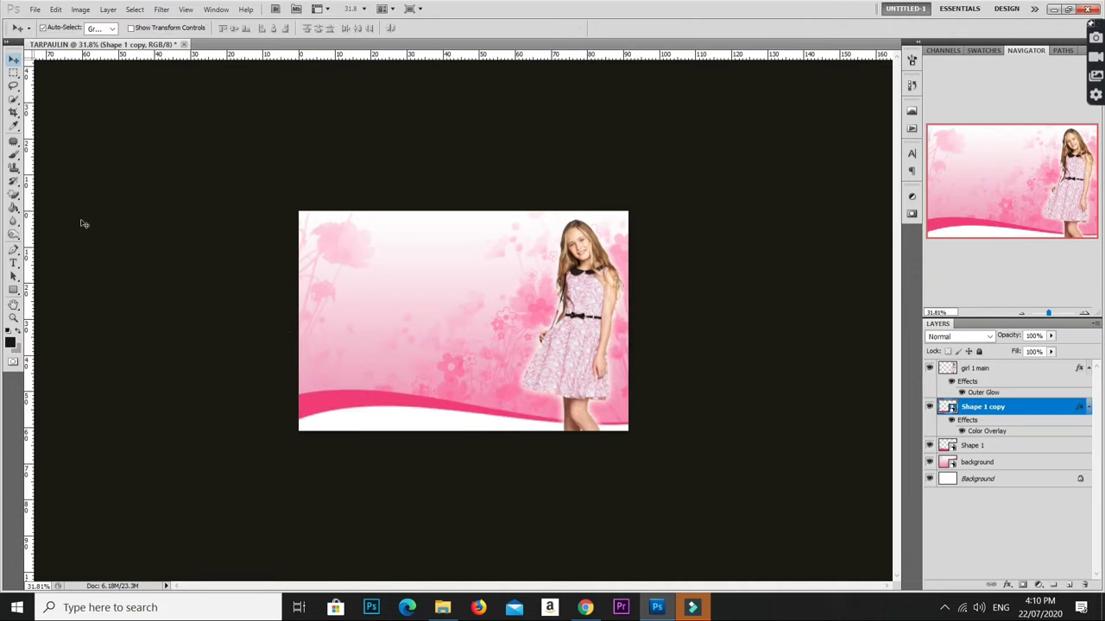
pyautogui.click(136, 254)
pyautogui.scroll(2, 468, 289)
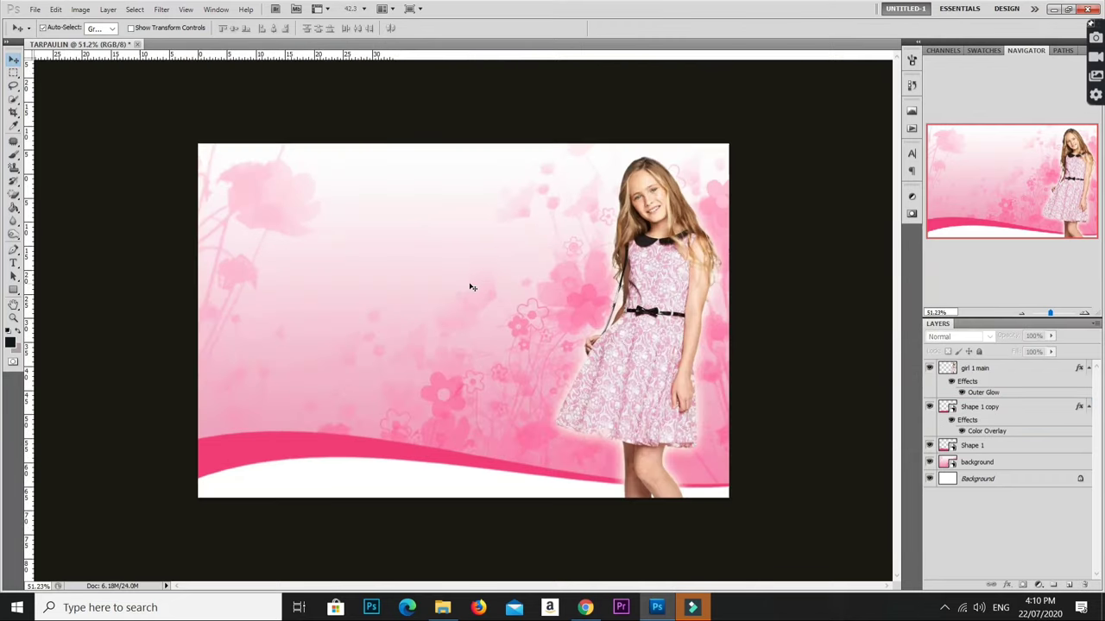
pyautogui.scroll(-1, 389, 216)
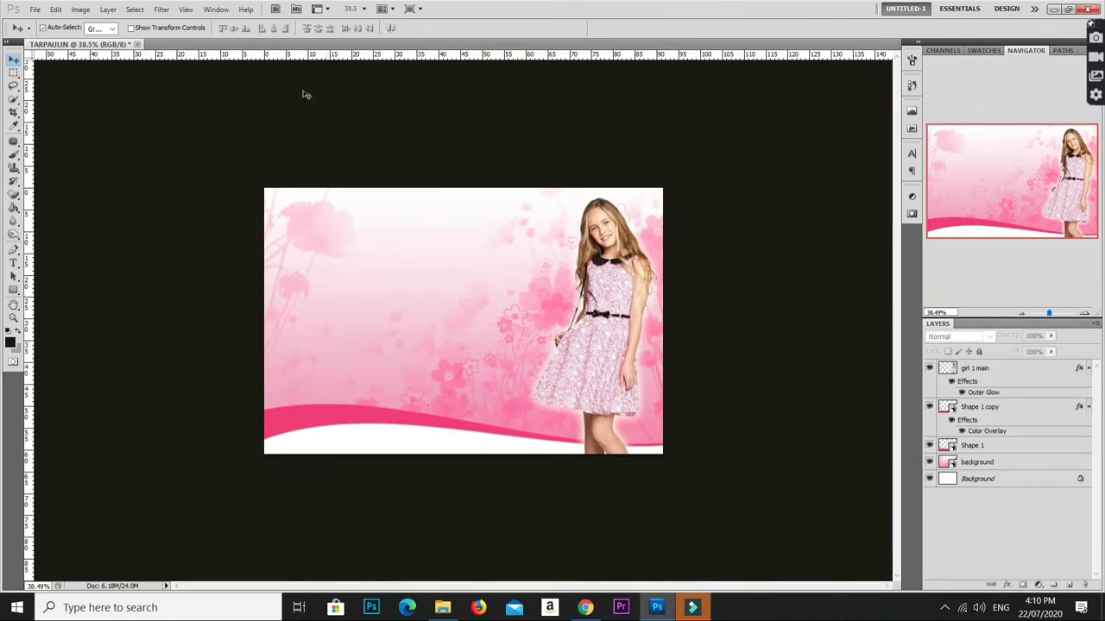
# Drag the girl 2 photo from the TARPAULIN VLOG folder into the tarpaulin document
pyautogui.click(585, 608)
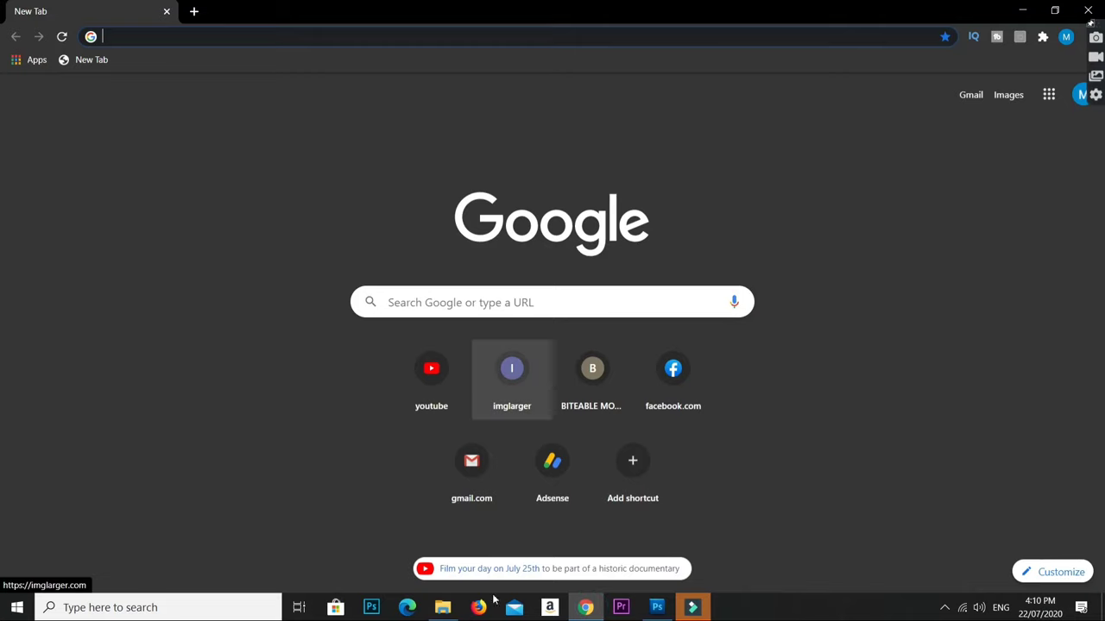
pyautogui.click(442, 607)
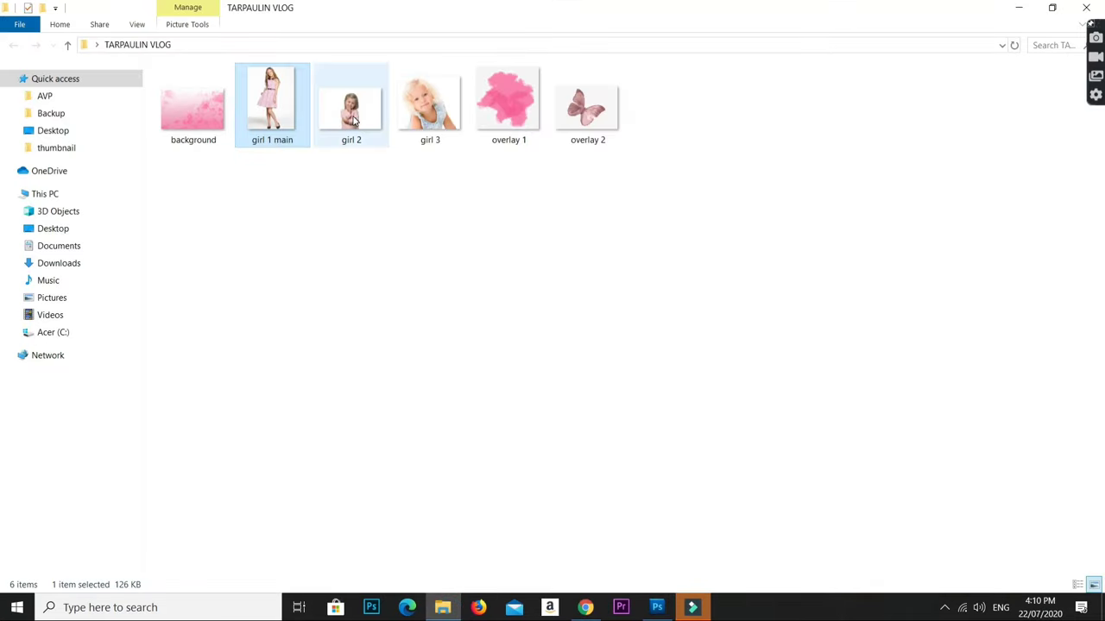
pyautogui.moveTo(351, 121)
pyautogui.mouseDown()
pyautogui.moveTo(472, 316)
pyautogui.moveTo(489, 298)
pyautogui.mouseUp()
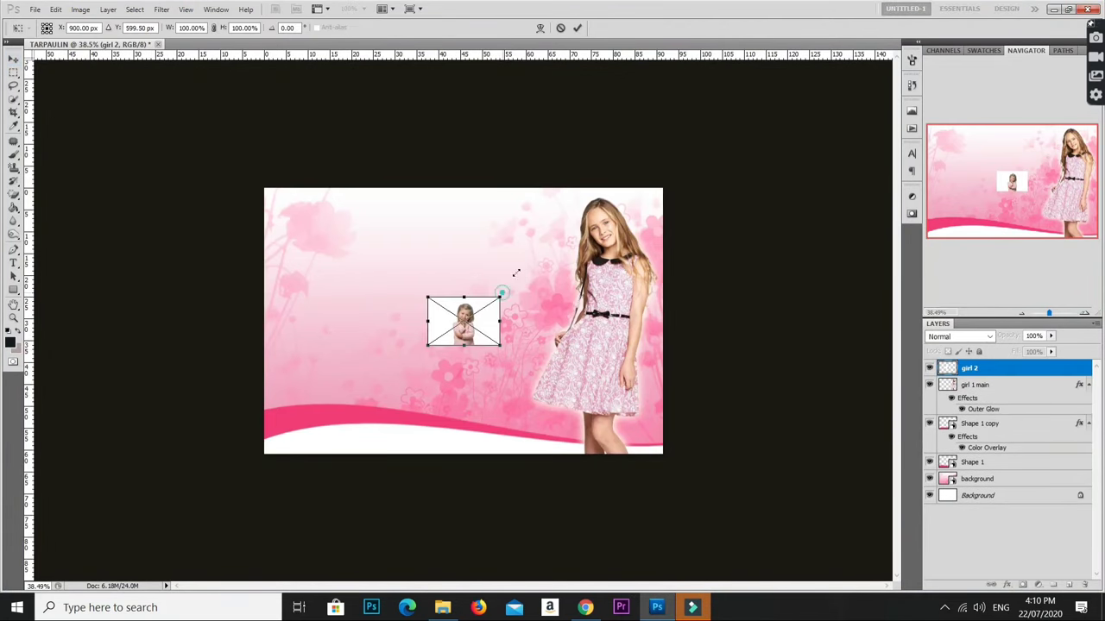
# Scale the girl 2 photo up to about 247% and move it left of the main girl
pyautogui.moveTo(516, 272); pyautogui.dragTo(597, 205)
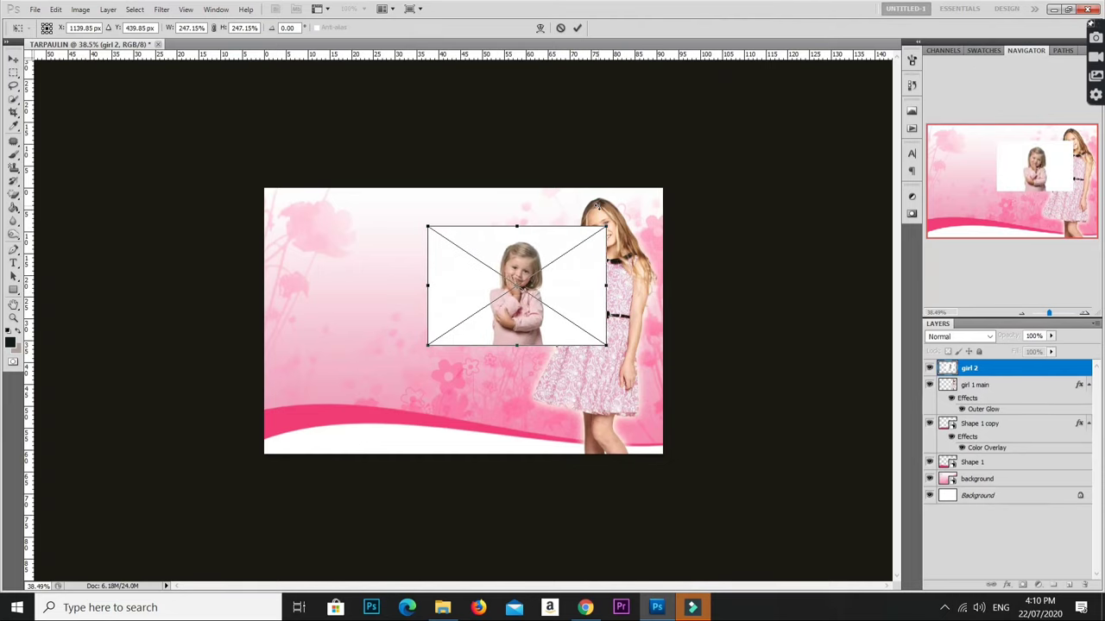
pyautogui.press('Return')
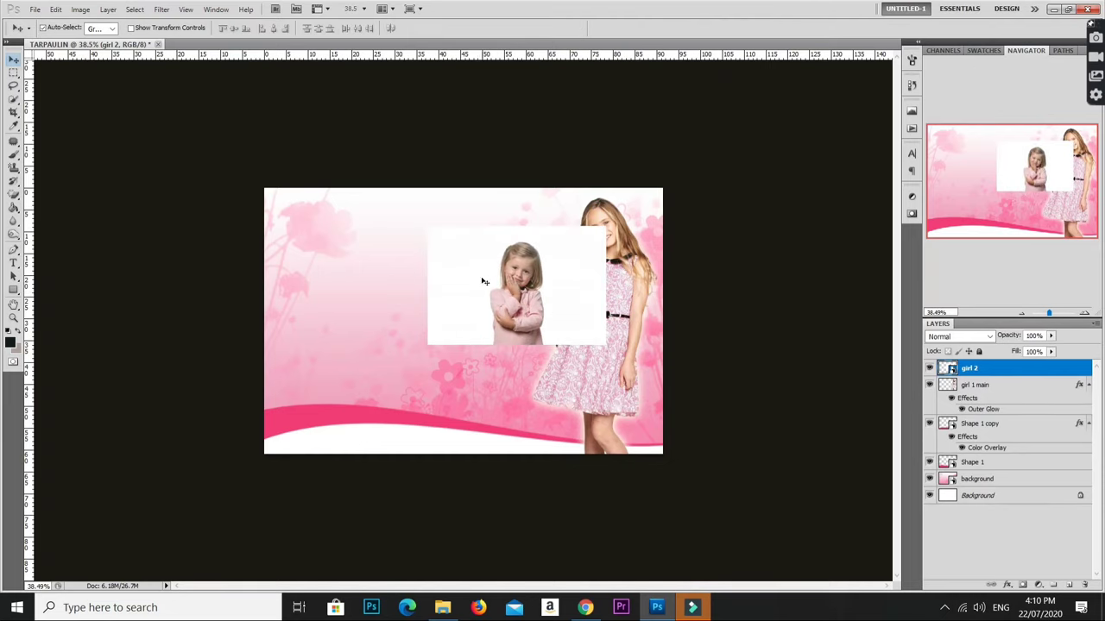
pyautogui.moveTo(484, 281); pyautogui.dragTo(402, 298)
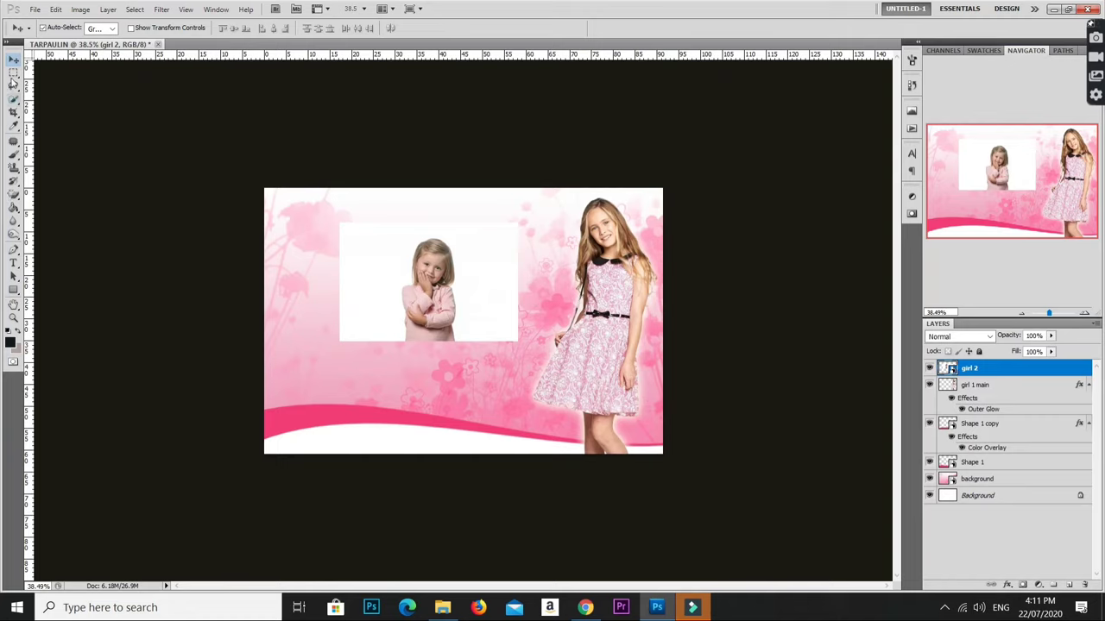
# Rasterize girl 2 and delete everything outside a circular elliptical selection around her
pyautogui.click(14, 74)
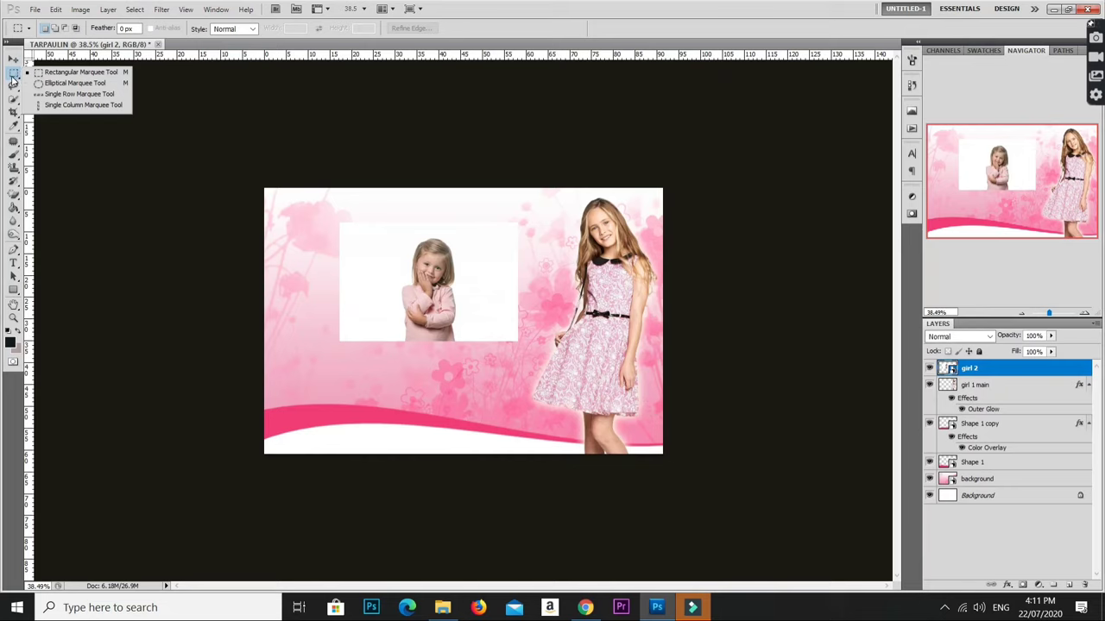
pyautogui.click(67, 84)
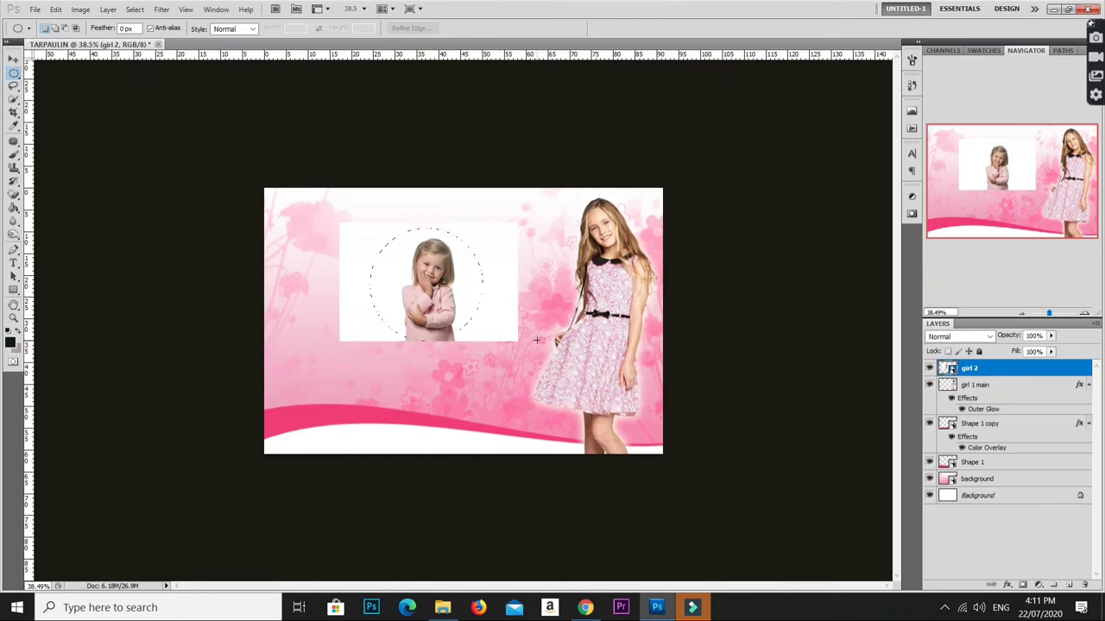
pyautogui.moveTo(378, 229); pyautogui.dragTo(491, 340)
pyautogui.moveTo(459, 290); pyautogui.dragTo(457, 291)
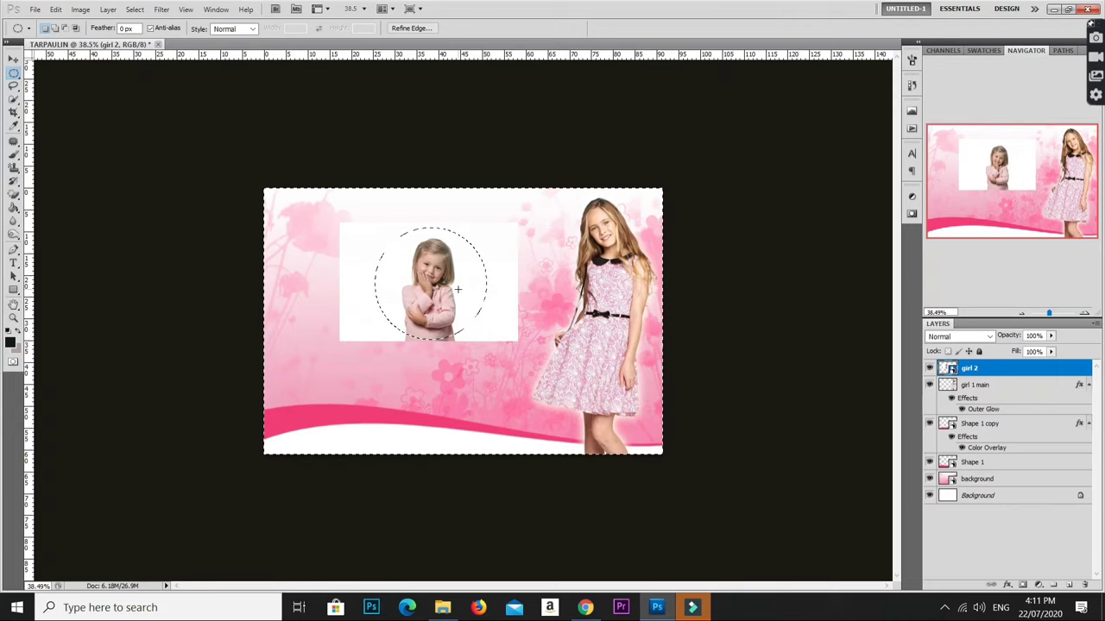
pyautogui.hotkey('ctrl', 'shift', 'i')
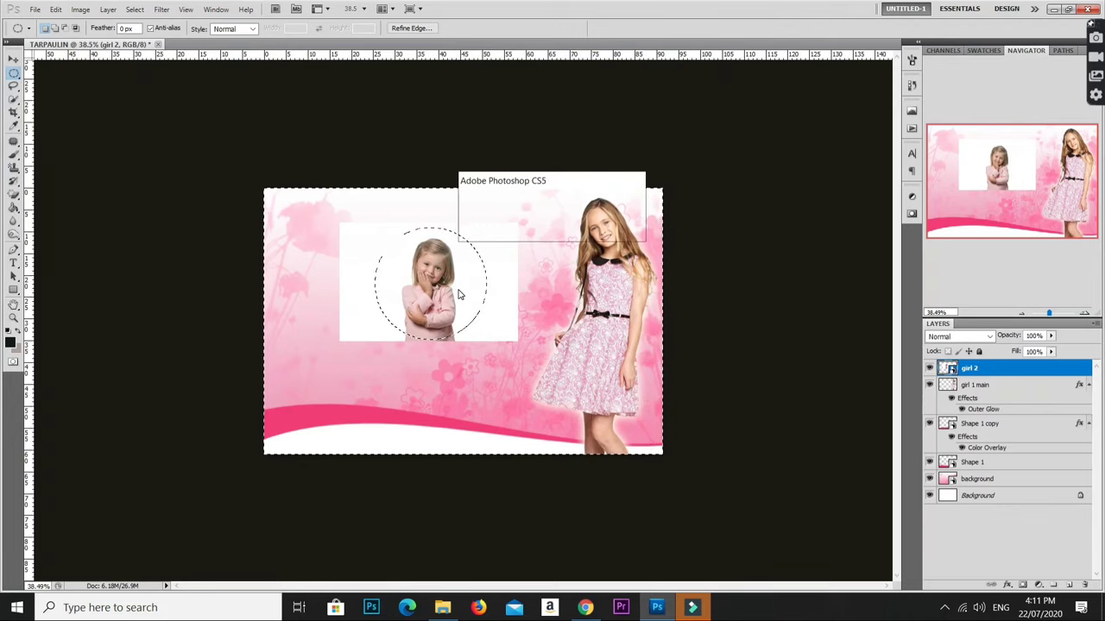
pyautogui.rightClick(1001, 369)
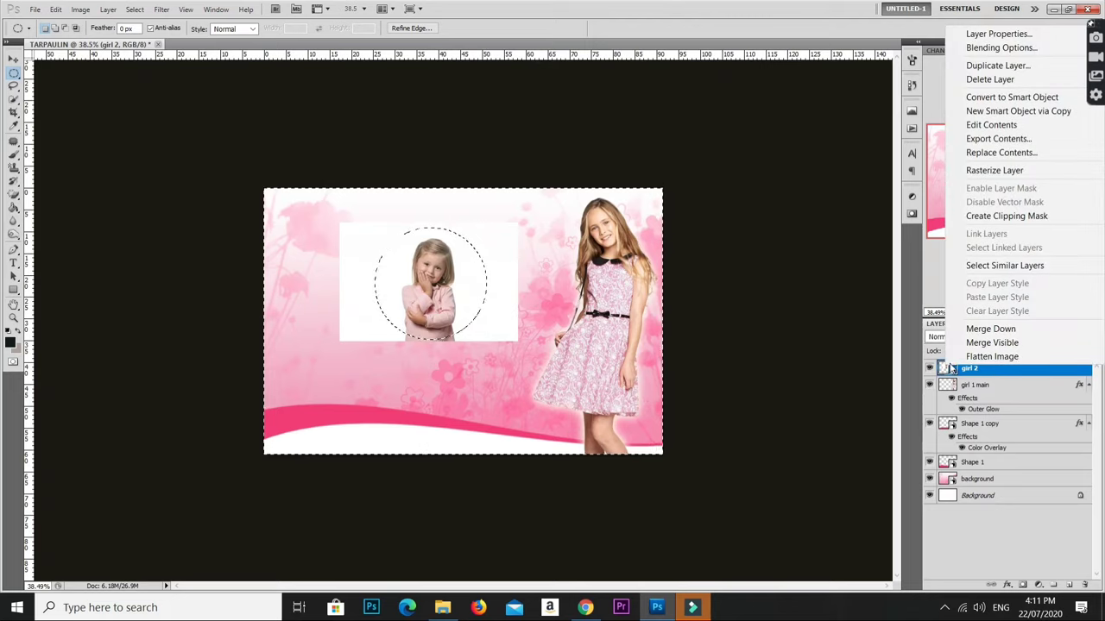
pyautogui.click(1020, 170)
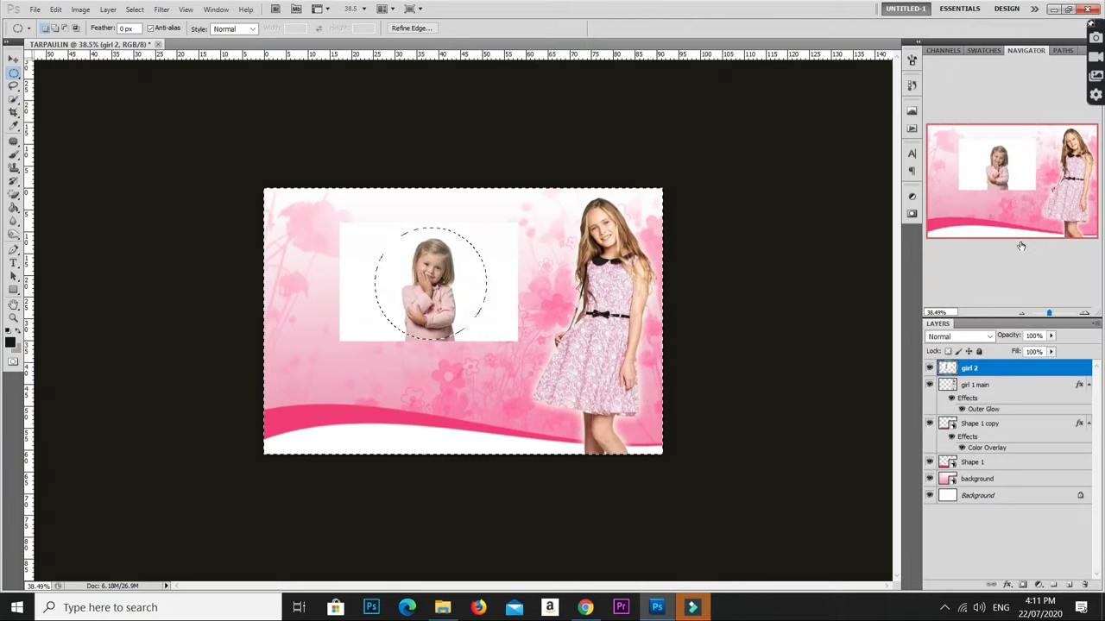
pyautogui.press('Delete')
pyautogui.hotkey('ctrl', 'd')
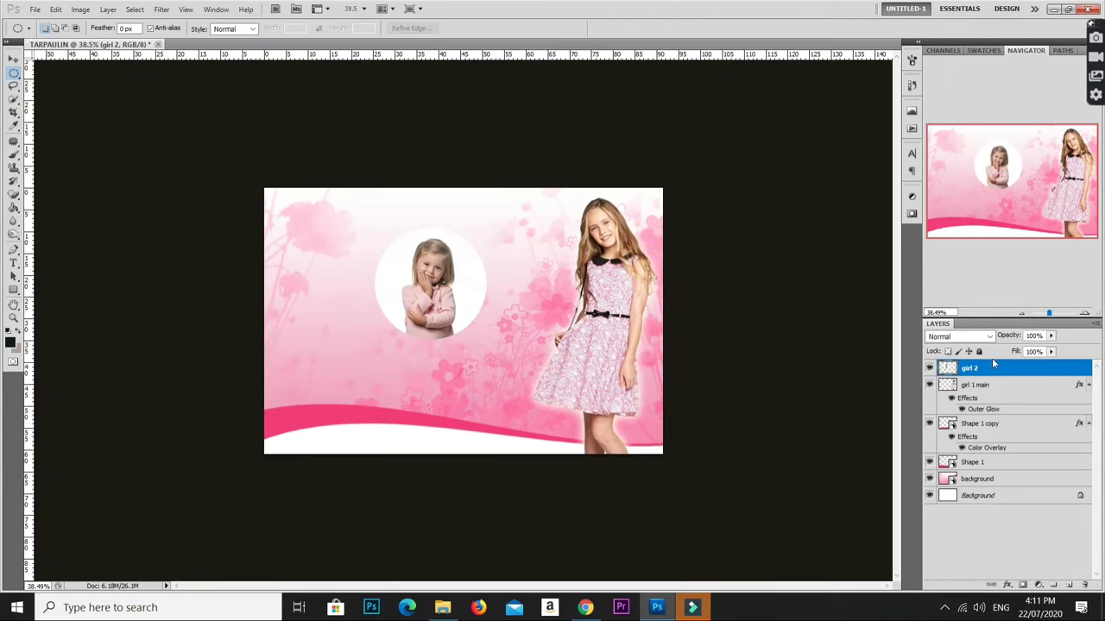
# Add a thick pink Stroke, sampled from the tarpaulin, around the round girl 2 photo
pyautogui.doubleClick(1018, 368)
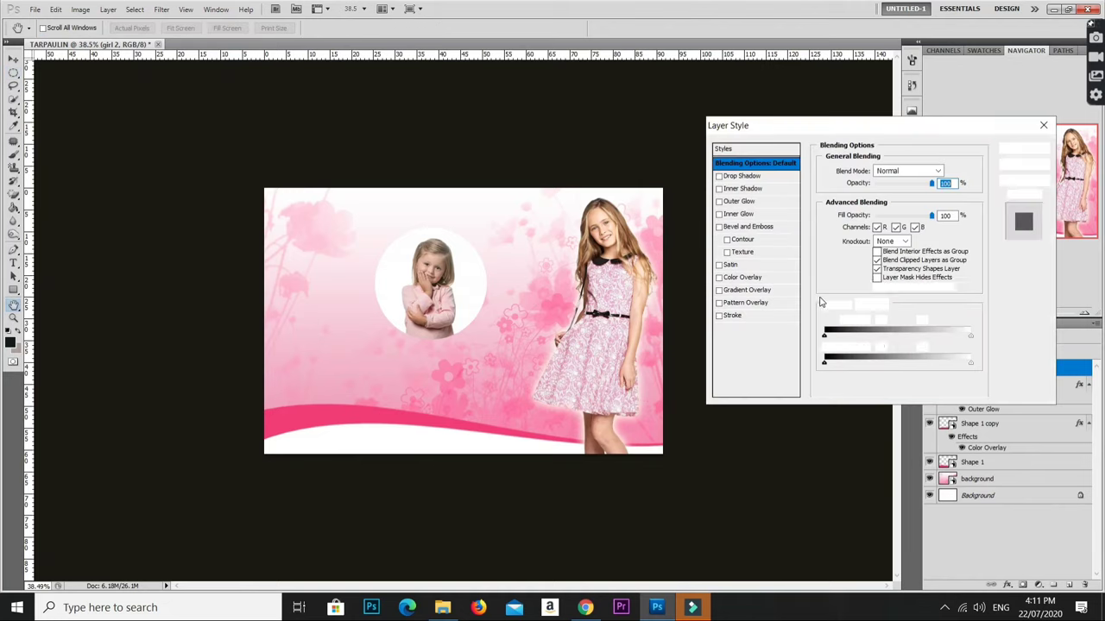
pyautogui.click(768, 315)
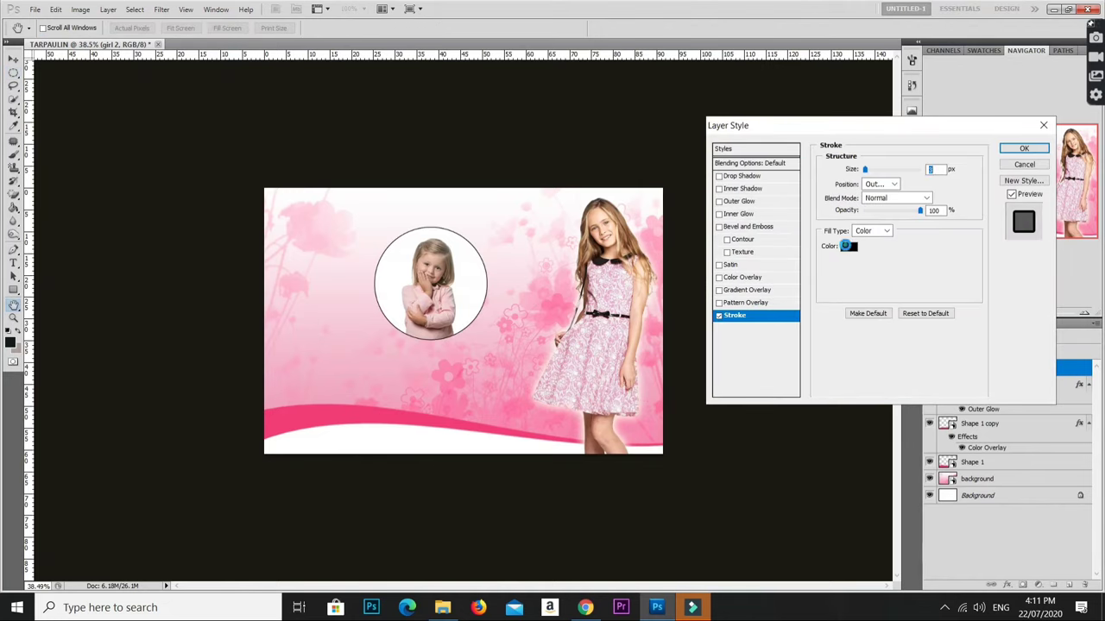
pyautogui.click(848, 246)
pyautogui.click(425, 405)
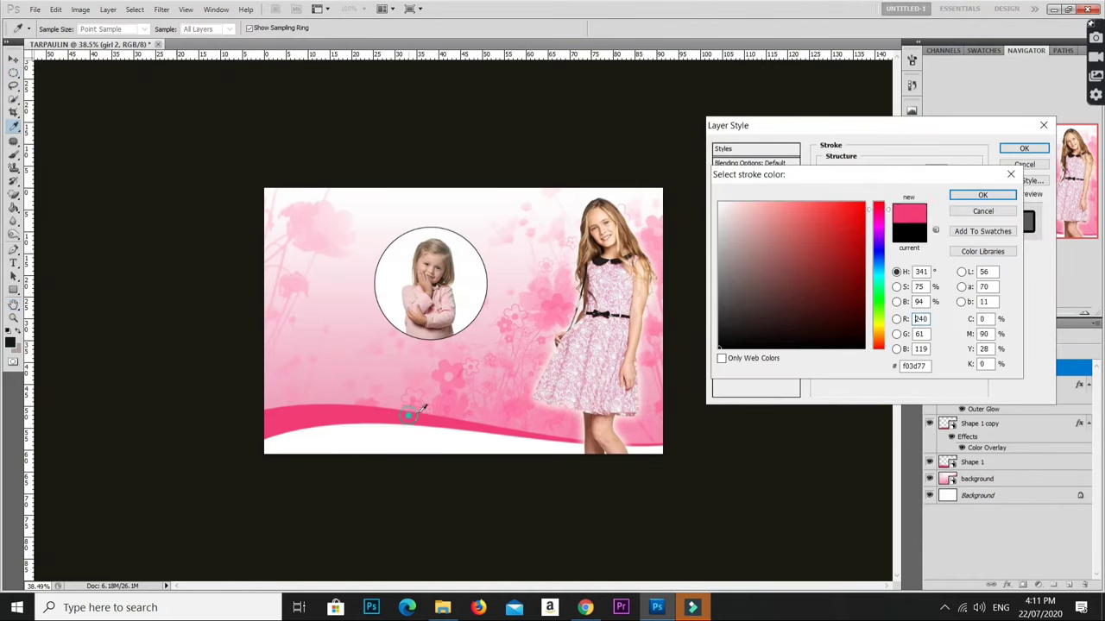
pyautogui.click(982, 195)
pyautogui.moveTo(864, 170); pyautogui.dragTo(872, 170)
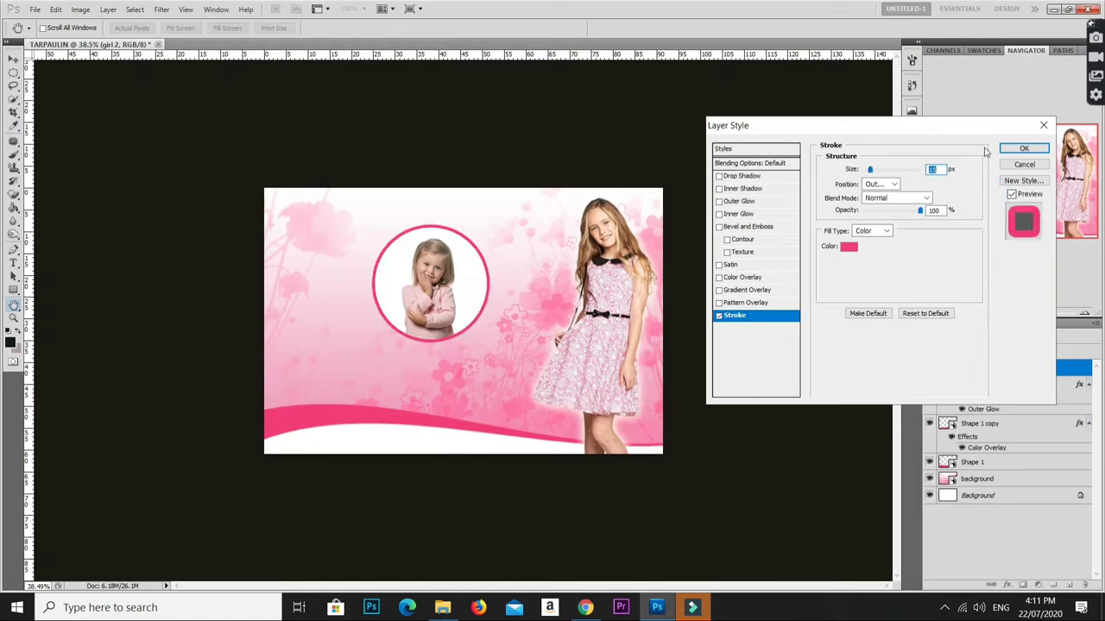
pyautogui.click(1024, 147)
# Shrink the circle photo to about 75% and set it beside the main girl
pyautogui.click(12, 60)
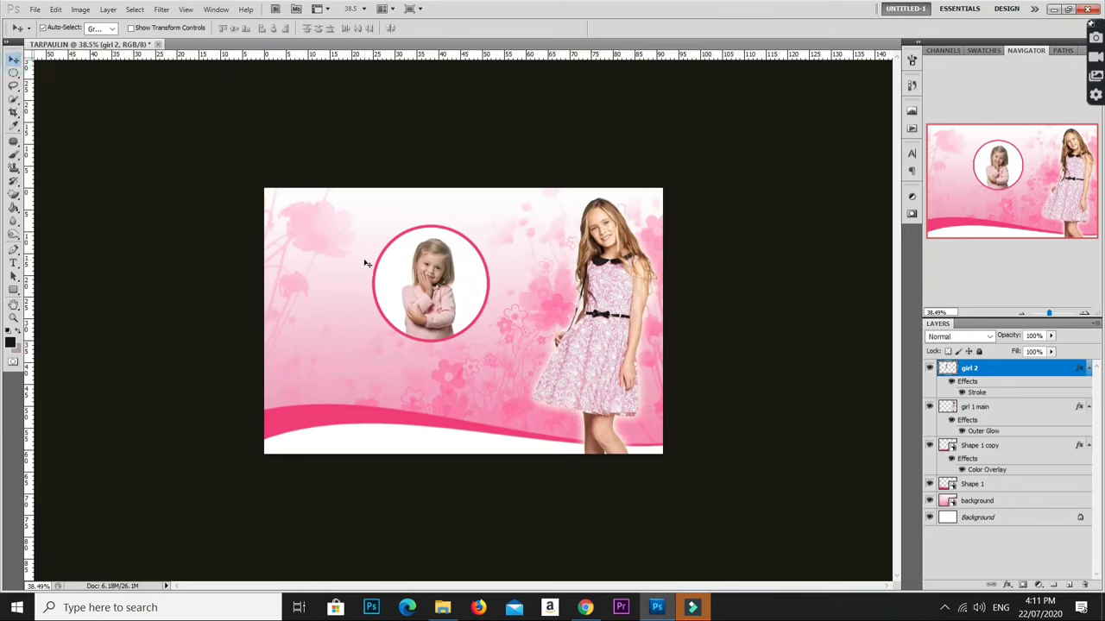
pyautogui.hotkey('ctrl', 't')
pyautogui.moveTo(373, 226); pyautogui.dragTo(404, 255)
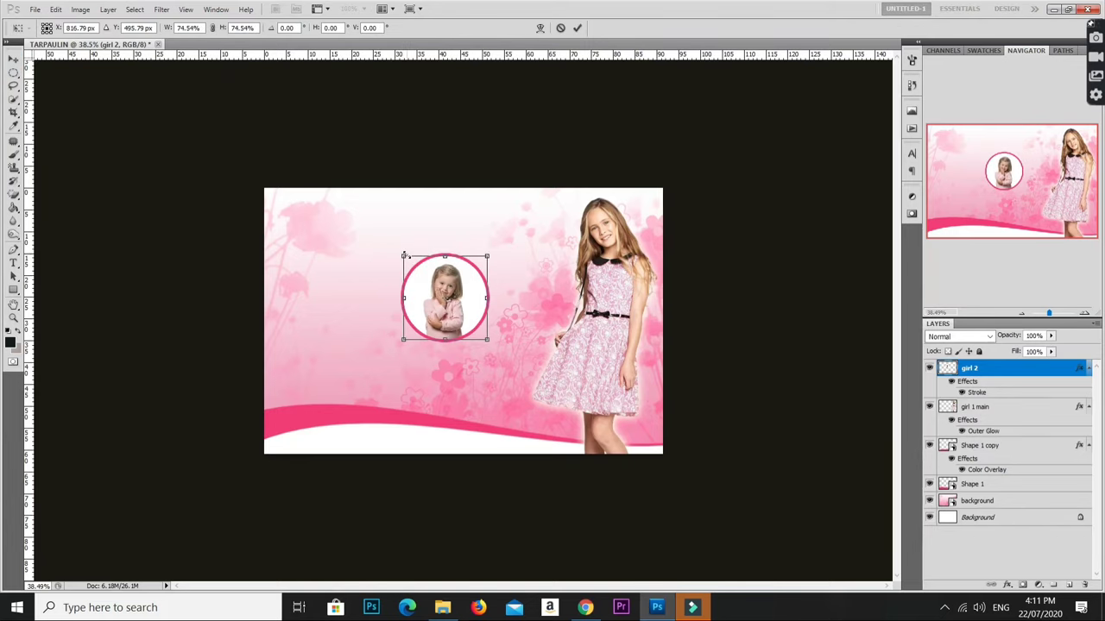
pyautogui.moveTo(461, 296); pyautogui.dragTo(550, 325)
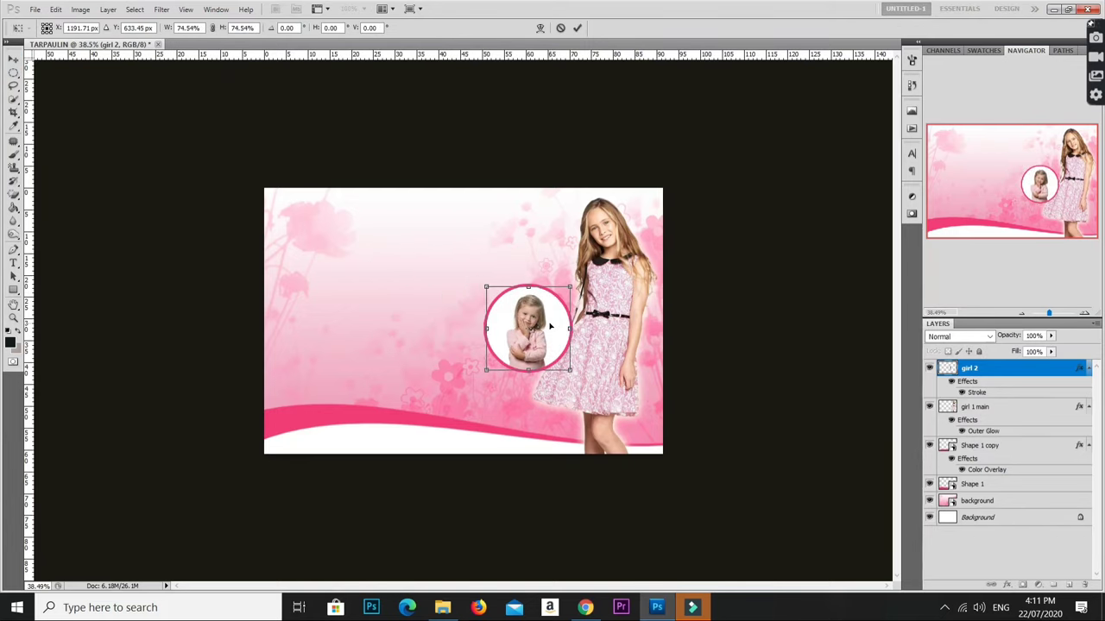
pyautogui.press('Return')
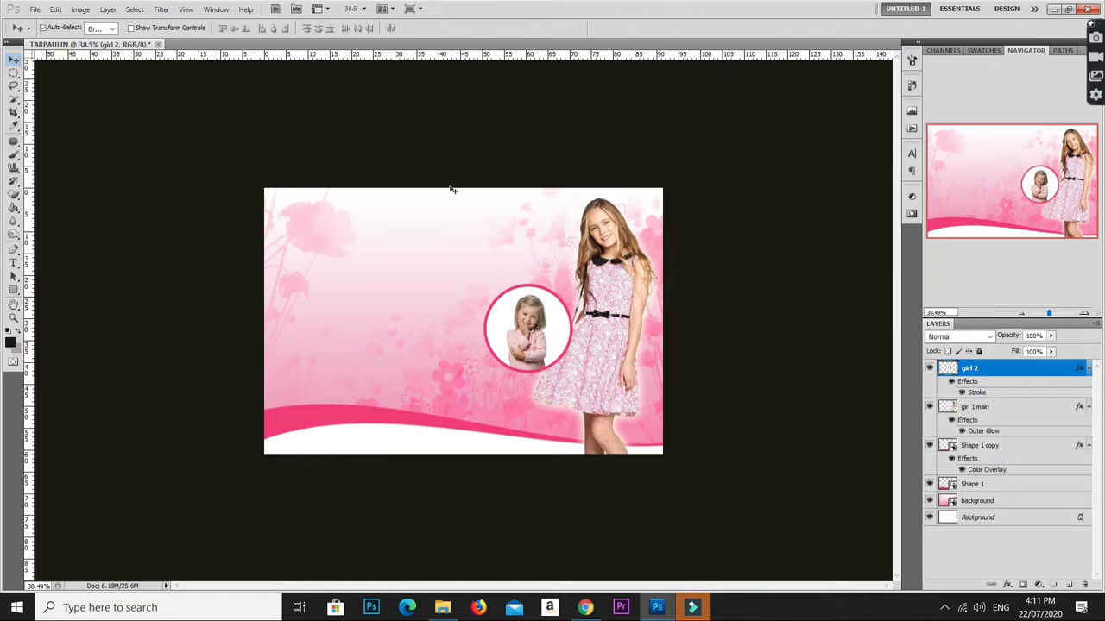
pyautogui.click(442, 608)
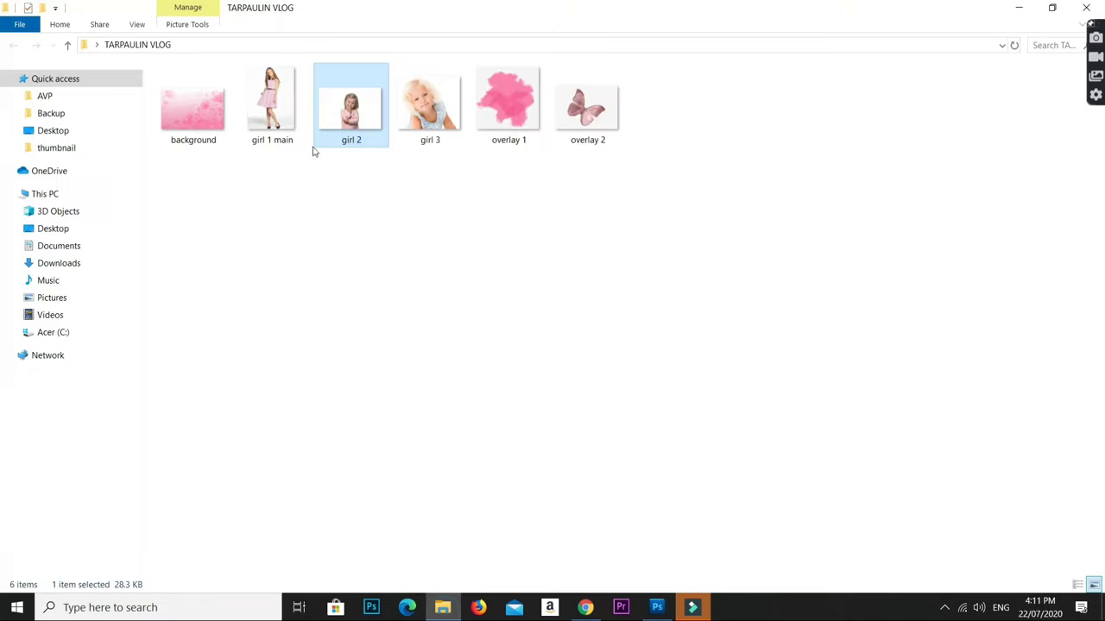
pyautogui.moveTo(420, 113); pyautogui.dragTo(656, 614)
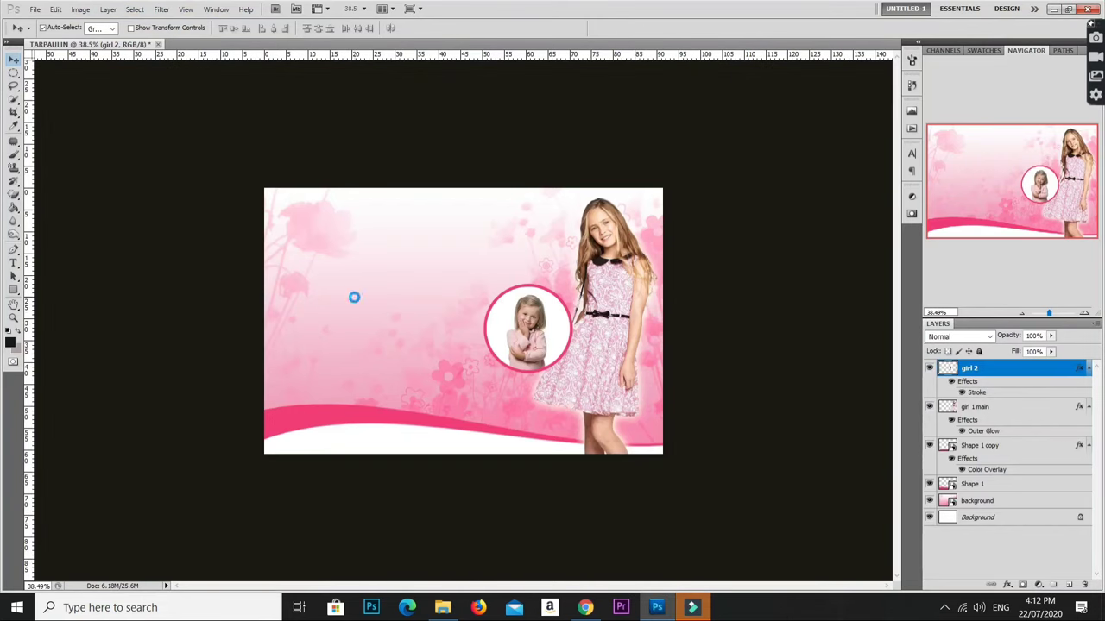
# Drop the girl 3 photo onto the canvas, enlarge it, and move it beside the circle photo
pyautogui.moveTo(656, 614); pyautogui.dragTo(354, 299)
pyautogui.press('Return')
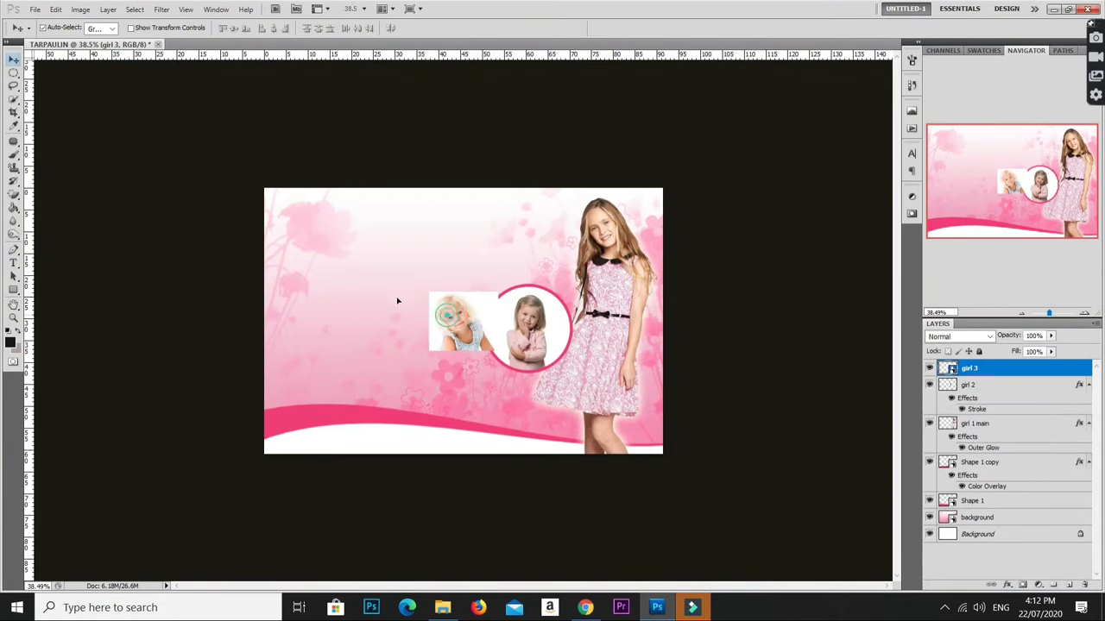
pyautogui.moveTo(463, 321)
pyautogui.mouseDown()
pyautogui.moveTo(381, 292)
pyautogui.moveTo(460, 227)
pyautogui.mouseUp()
pyautogui.hotkey('ctrl', 't')
pyautogui.press('Return')
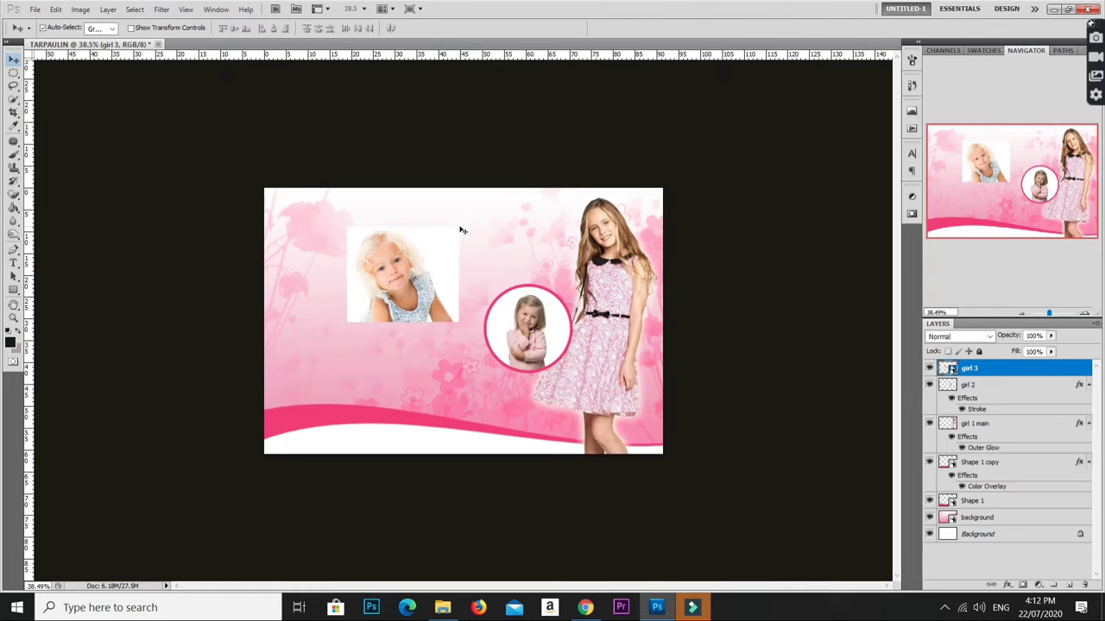
pyautogui.moveTo(424, 280)
pyautogui.mouseDown()
pyautogui.moveTo(583, 387)
pyautogui.moveTo(346, 289)
pyautogui.moveTo(380, 286)
pyautogui.moveTo(446, 347)
pyautogui.mouseUp()
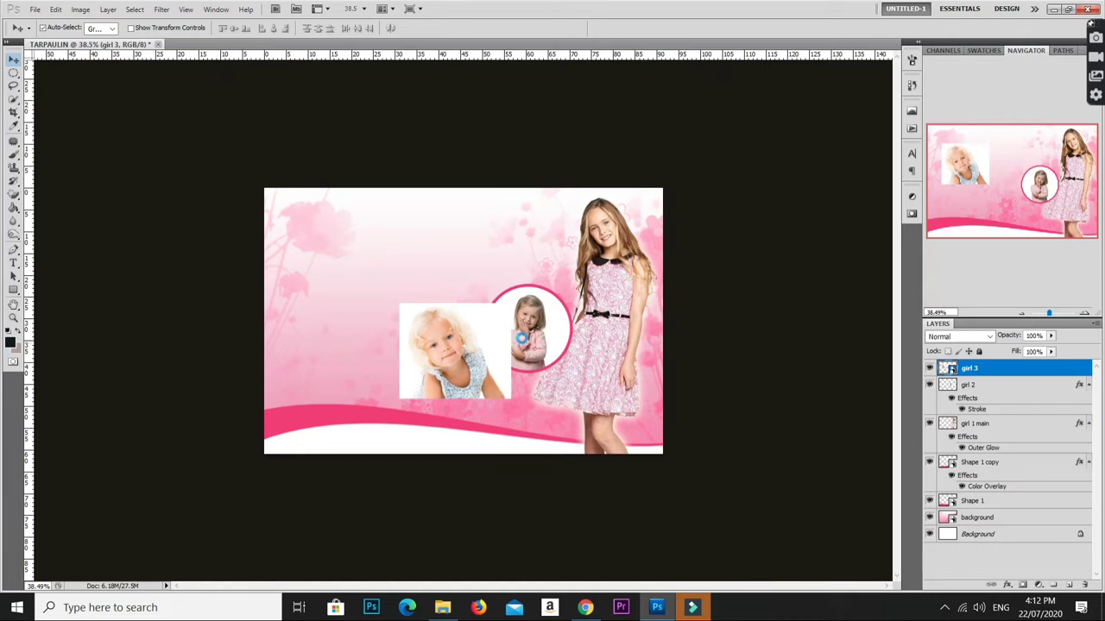
# Give the girl 3 photo a thick pink Stroke sampled from the curved band
pyautogui.doubleClick(1026, 373)
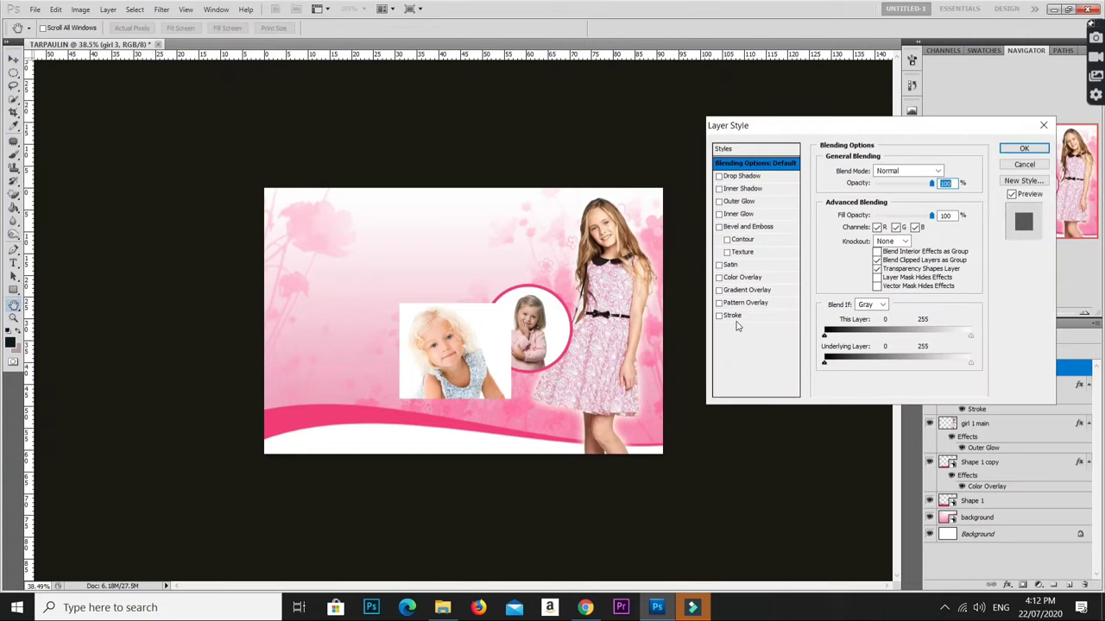
pyautogui.click(735, 316)
pyautogui.click(844, 246)
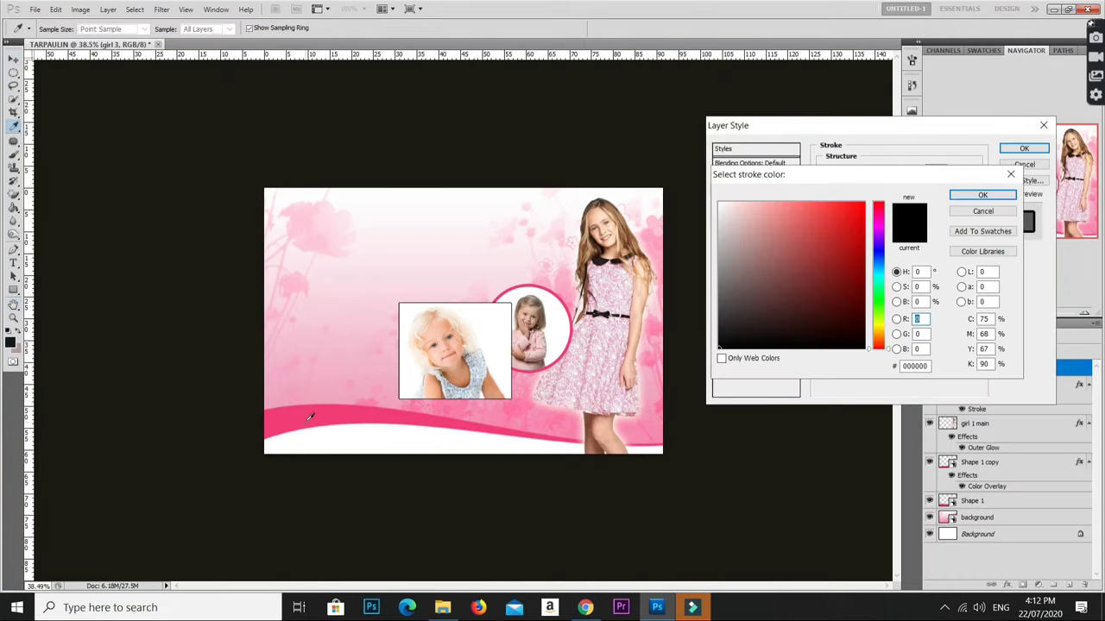
pyautogui.click(306, 418)
pyautogui.press('Return')
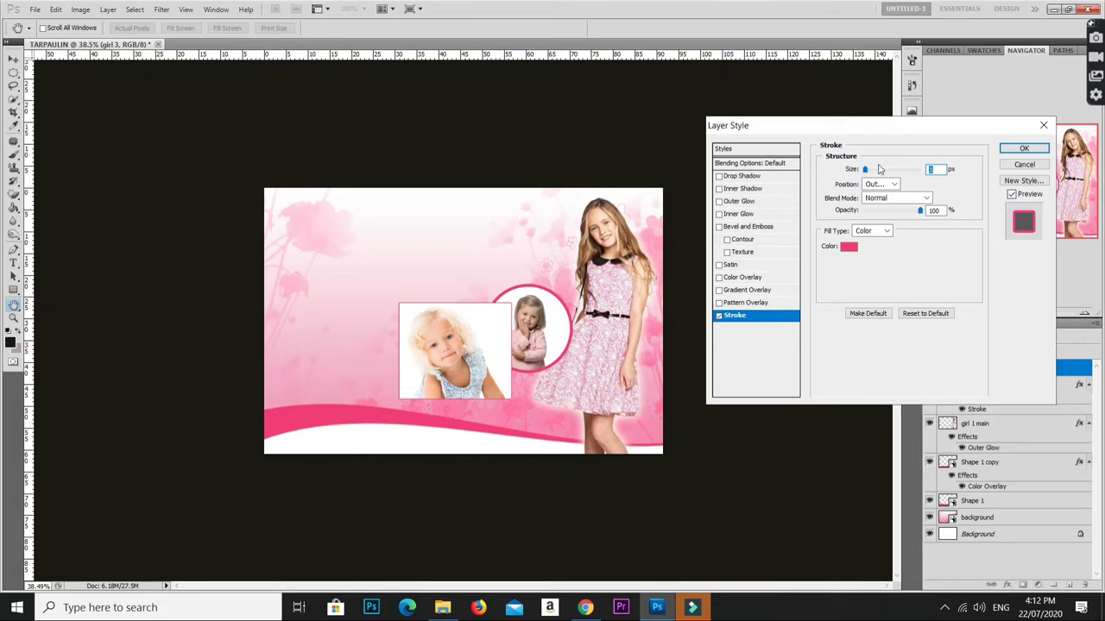
pyautogui.moveTo(866, 170); pyautogui.dragTo(871, 170)
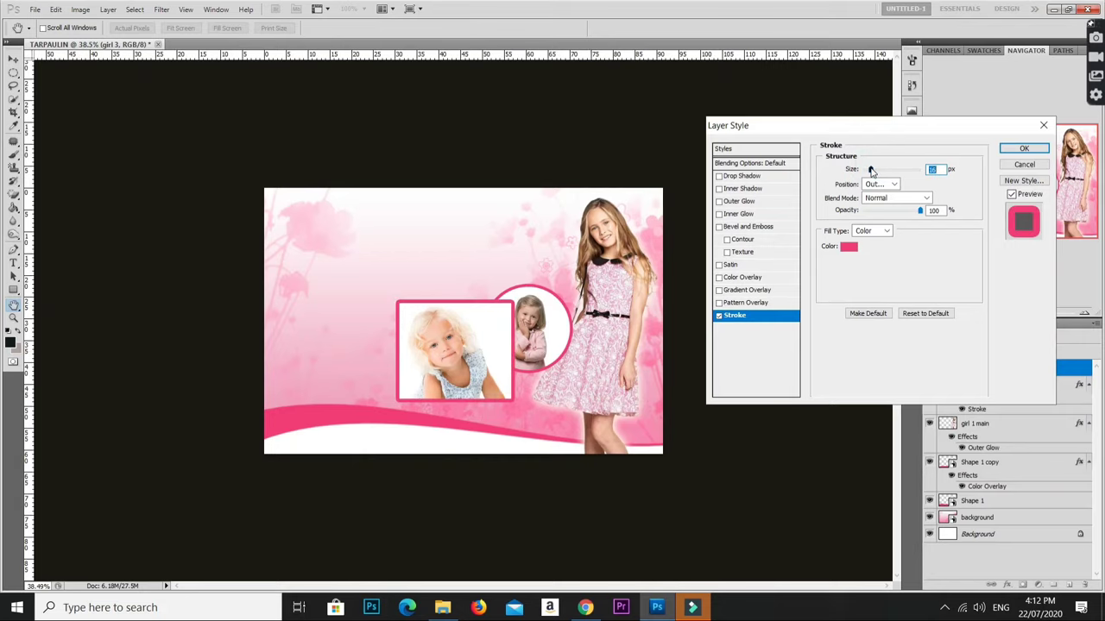
pyautogui.press('Return')
# Shrink the girl 3 photo and tuck it just below the round girl 2 photo
pyautogui.press('v')
pyautogui.hotkey('ctrl', 't')
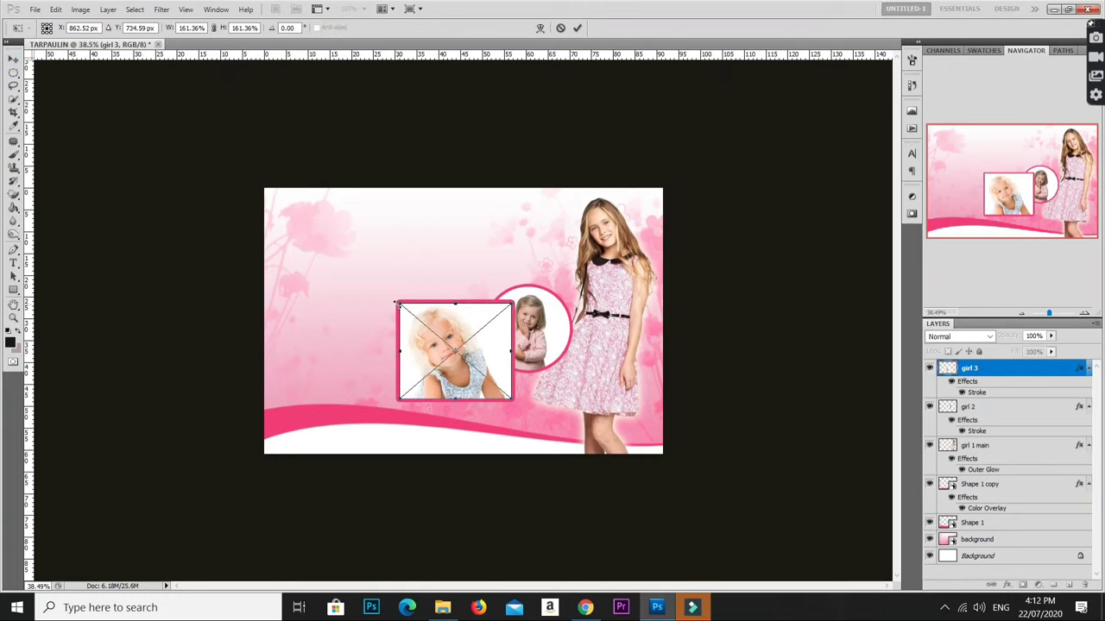
pyautogui.moveTo(397, 303); pyautogui.dragTo(435, 334)
pyautogui.moveTo(489, 355); pyautogui.dragTo(562, 375)
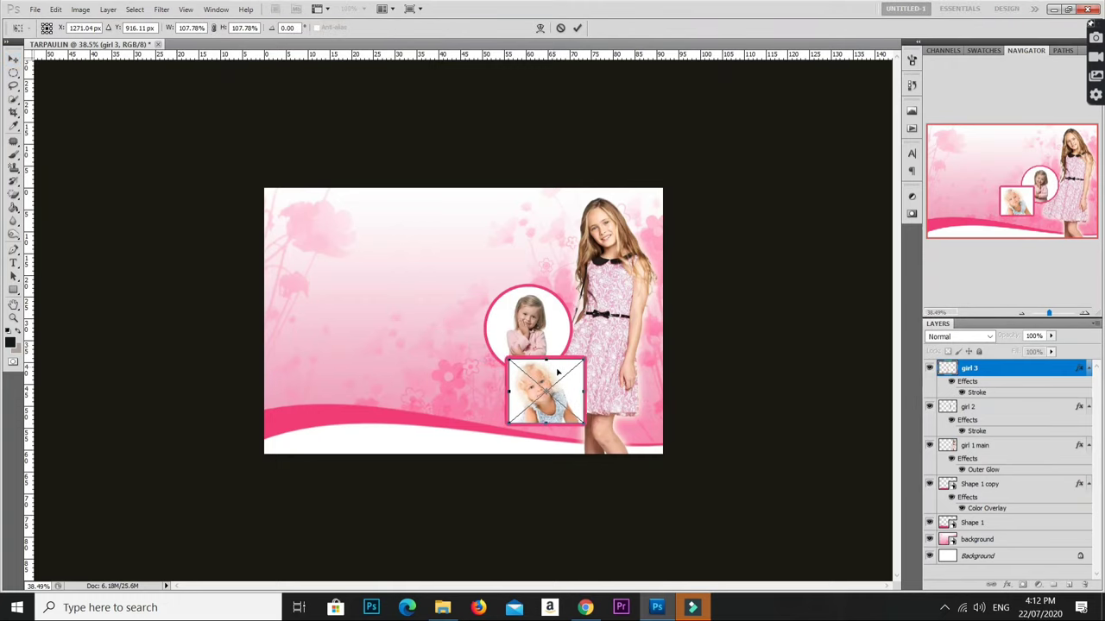
pyautogui.press('Return')
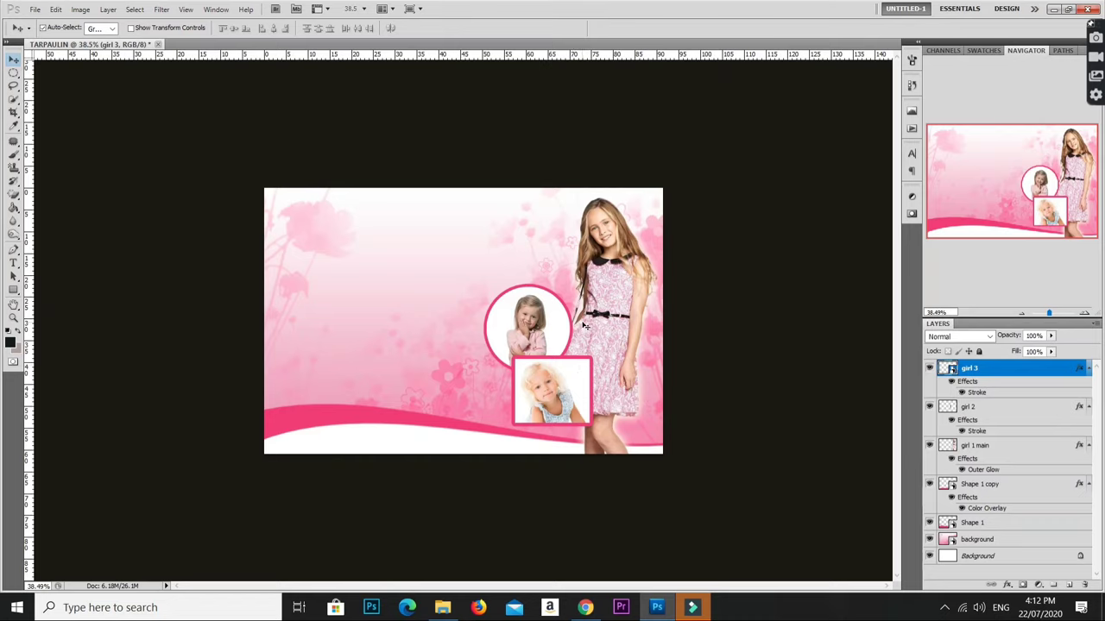
# Add a 'HAPPY BIRTHDAY' text line above the round photo and enlarge it to about 390%
pyautogui.scroll(2, 562, 324)
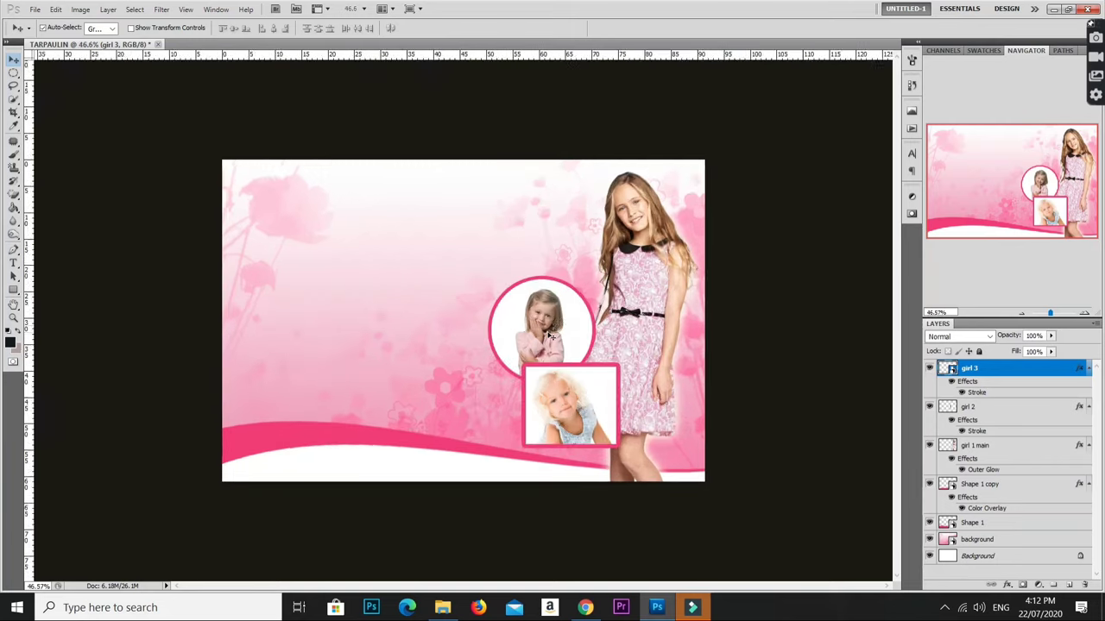
pyautogui.scroll(-1, 439, 299)
pyautogui.press('t')
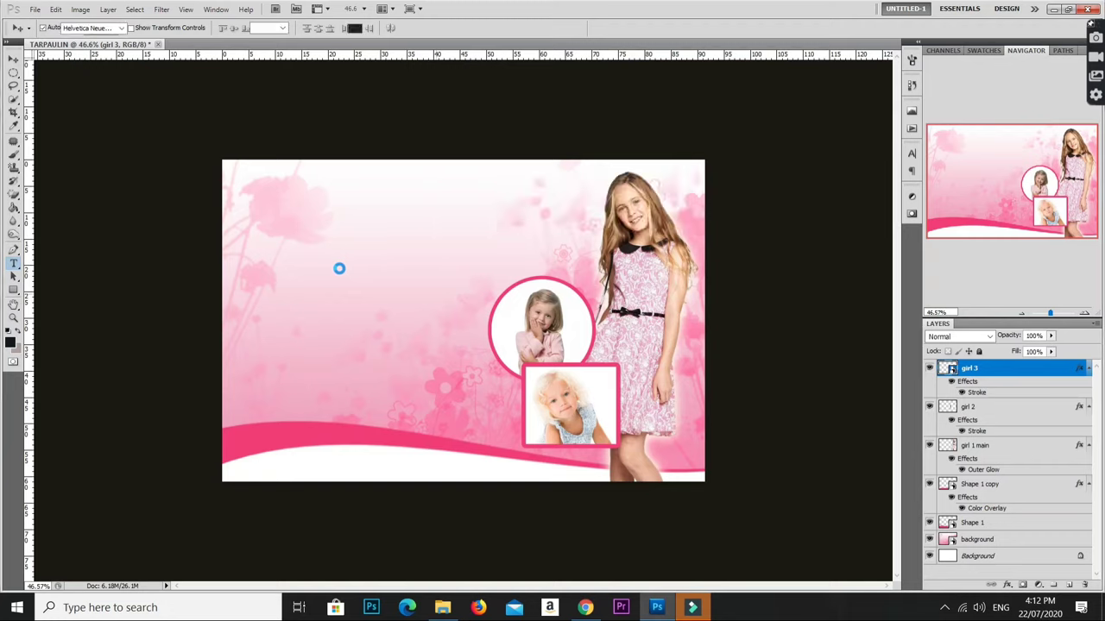
pyautogui.click(353, 260)
pyautogui.write('HAPPY BIRTHDAY')
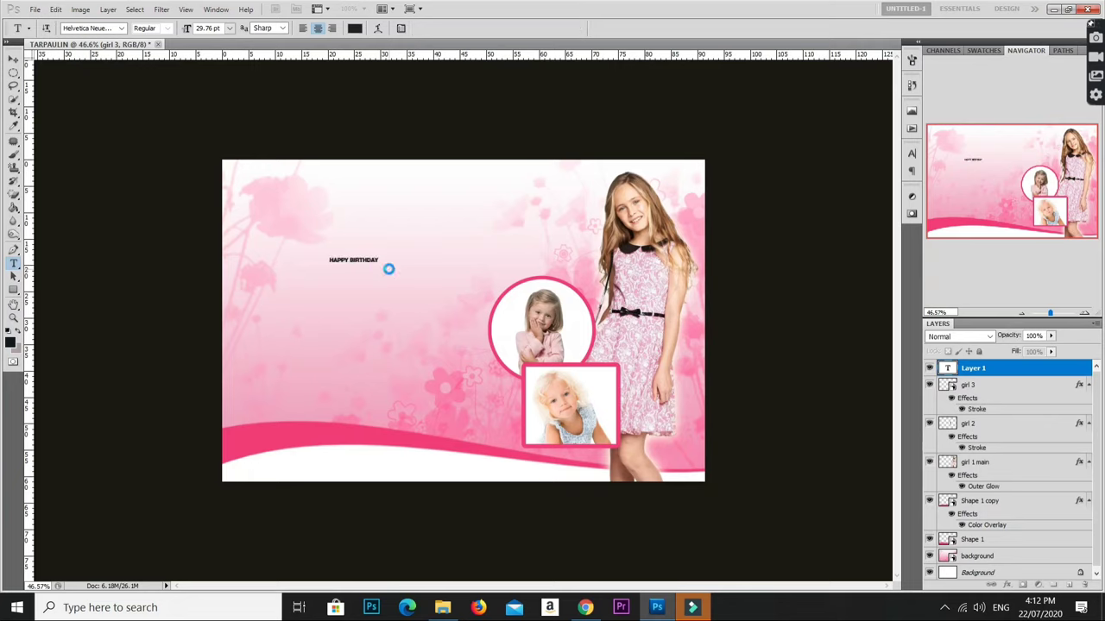
pyautogui.hotkey('ctrl', 't')
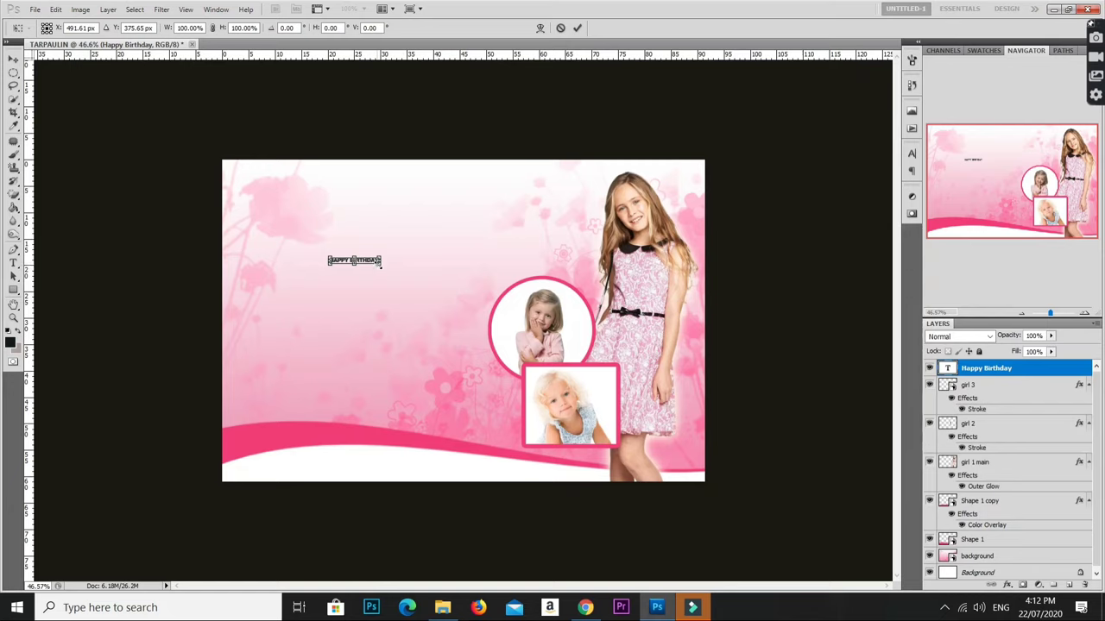
pyautogui.moveTo(381, 265); pyautogui.dragTo(512, 326)
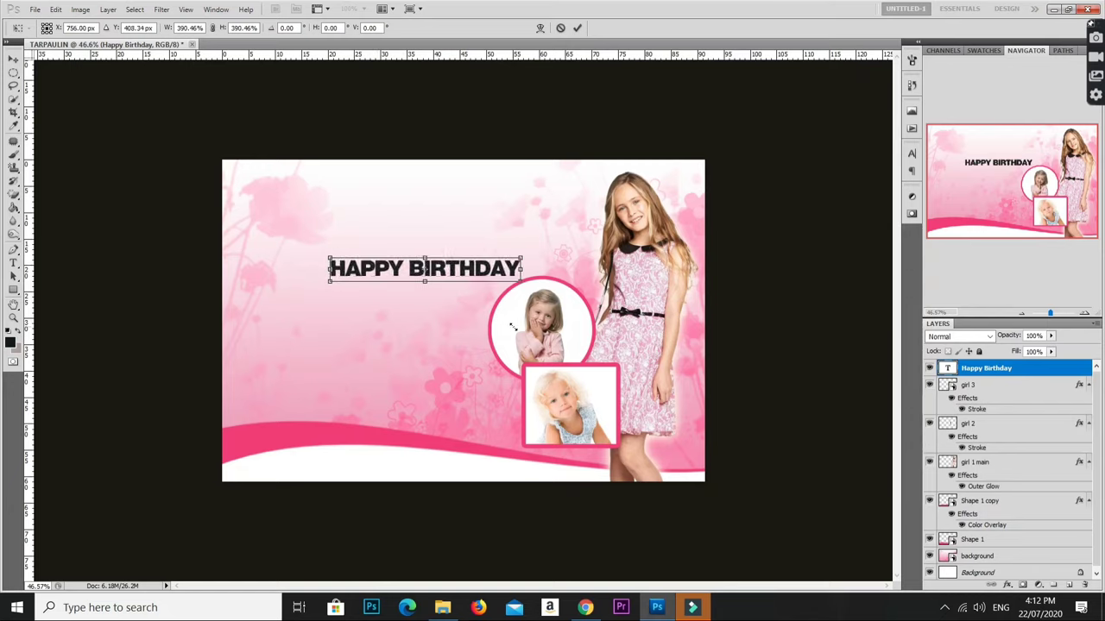
pyautogui.press('Return')
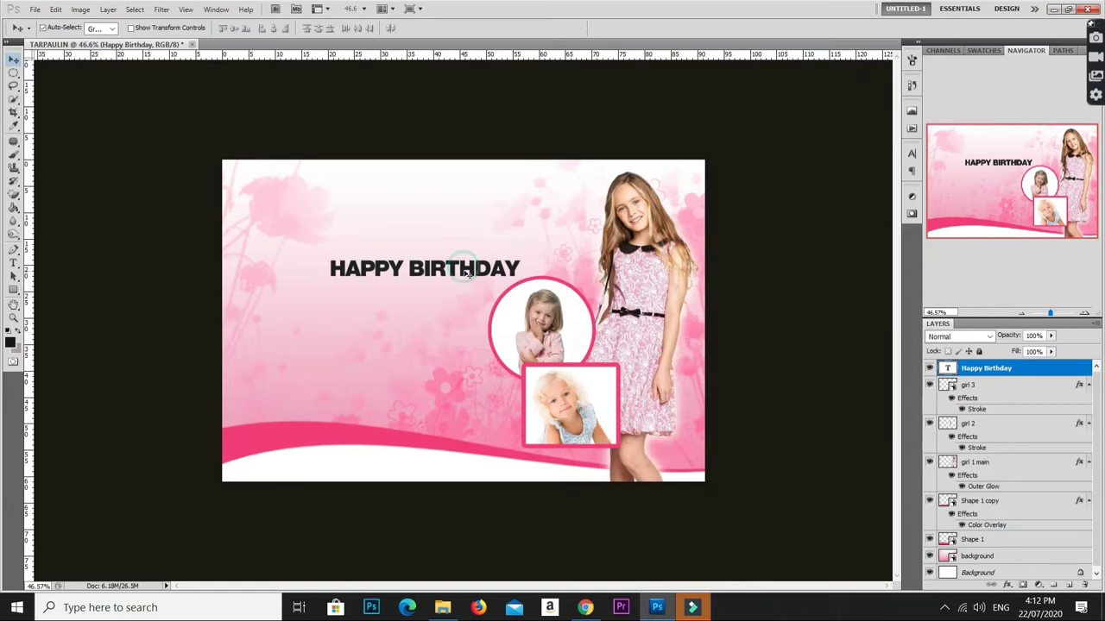
# Set the heading in the Brusher font and turn off All Caps so it reads 'Happy Birthday'
pyautogui.press('t')
pyautogui.click(466, 270)
pyautogui.hotkey('ctrl', 'a')
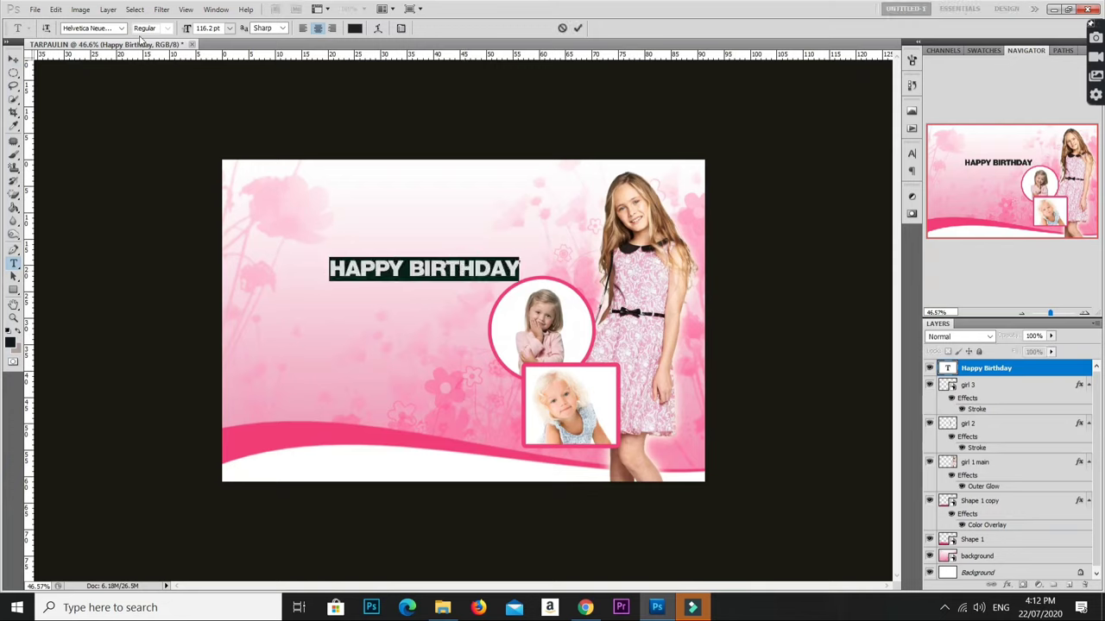
pyautogui.click(121, 28)
pyautogui.click(102, 28)
pyautogui.click(102, 27)
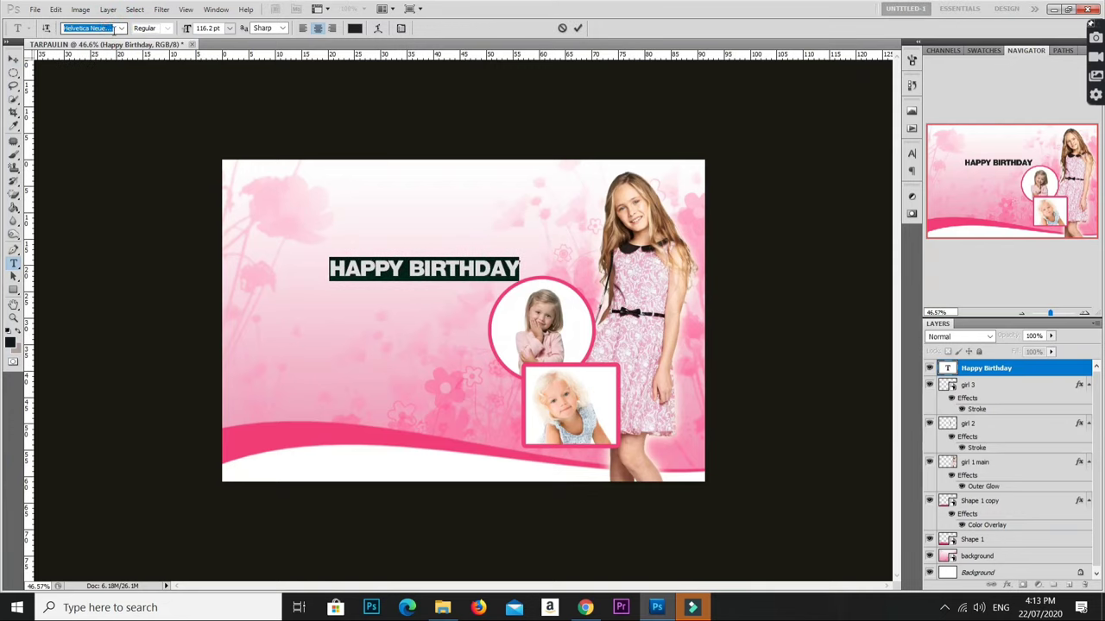
pyautogui.click(122, 28)
pyautogui.scroll(10, 125, 216)
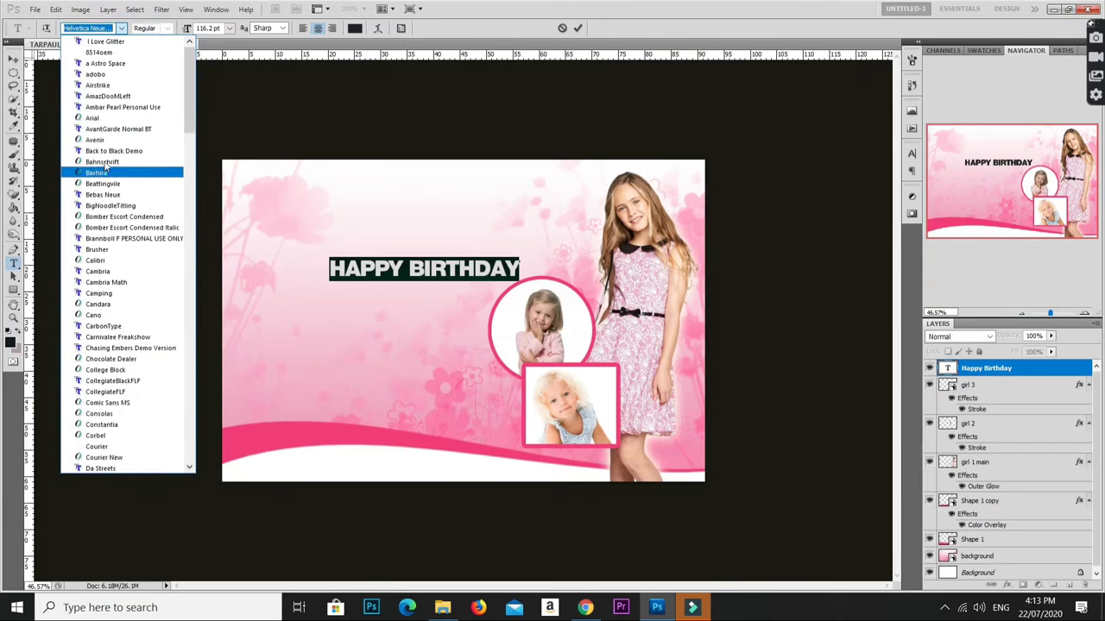
pyautogui.click(108, 249)
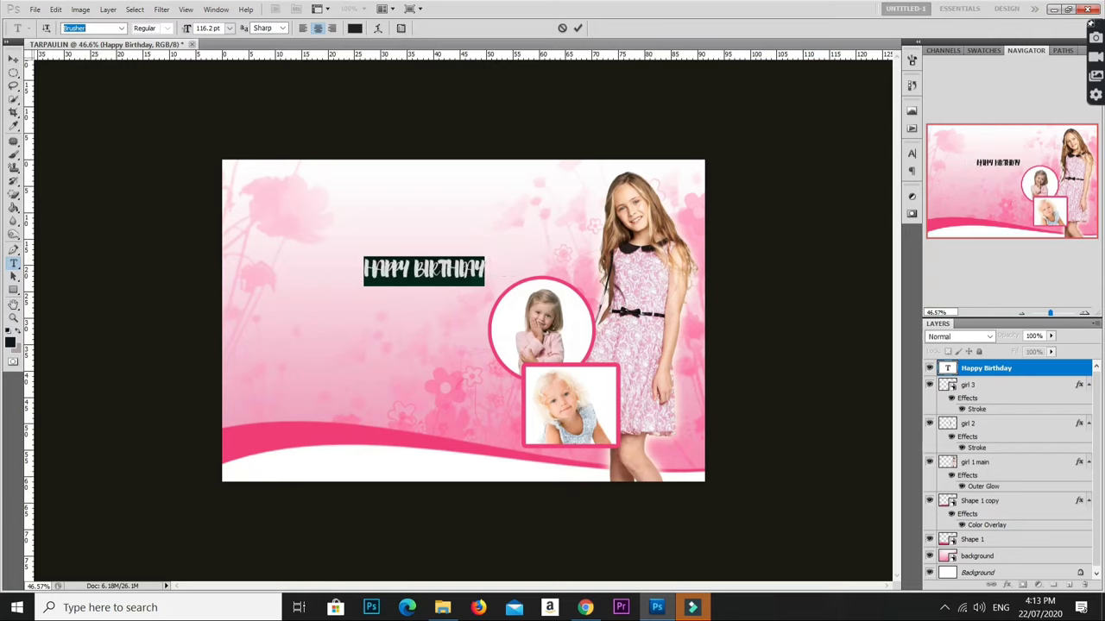
pyautogui.click(400, 28)
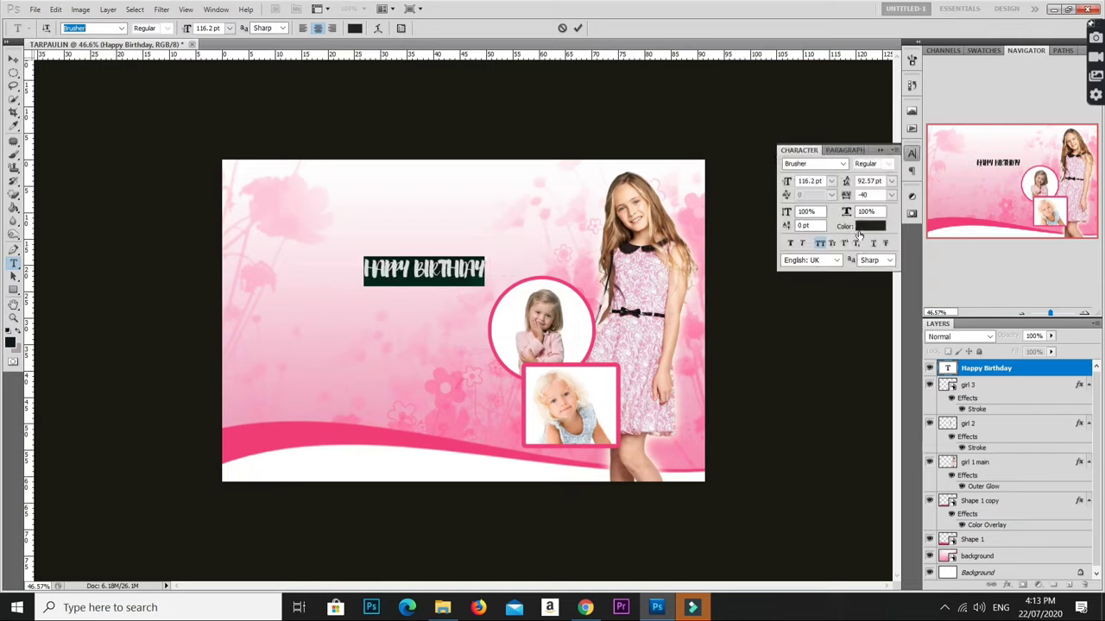
pyautogui.click(821, 244)
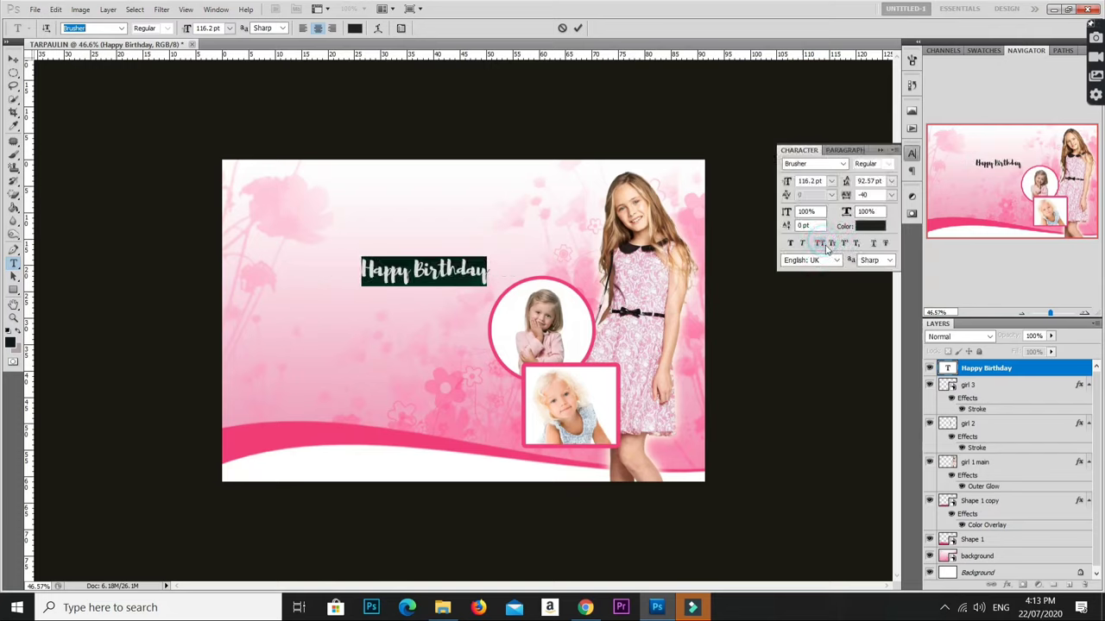
pyautogui.click(879, 151)
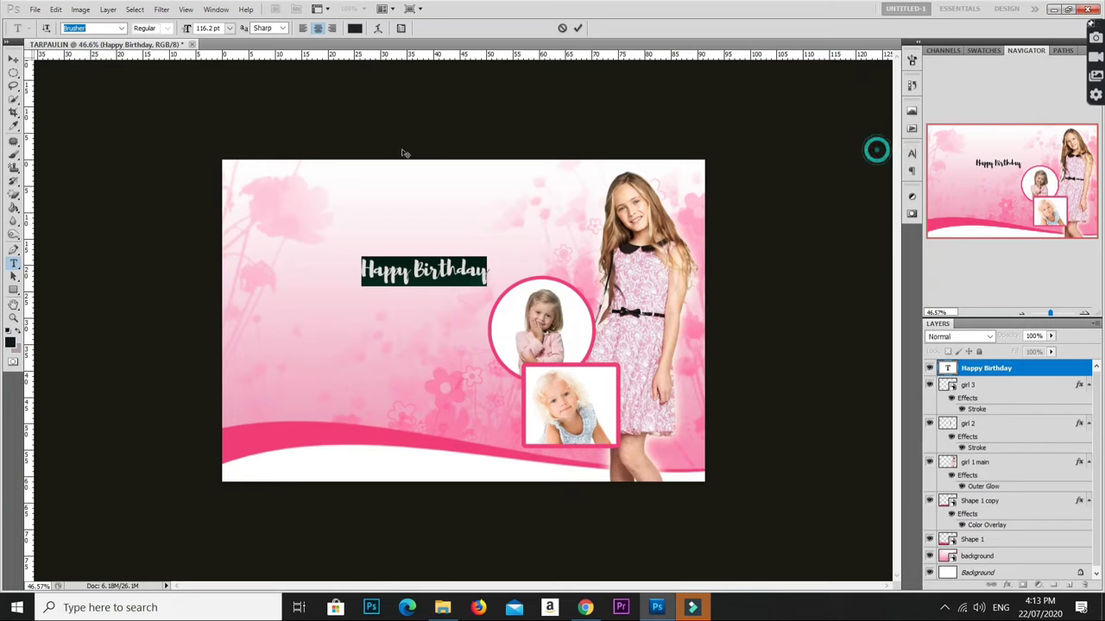
# Move the heading left and enlarge it across the upper left of the tarpaulin
pyautogui.click(13, 59)
pyautogui.moveTo(422, 270); pyautogui.dragTo(287, 276)
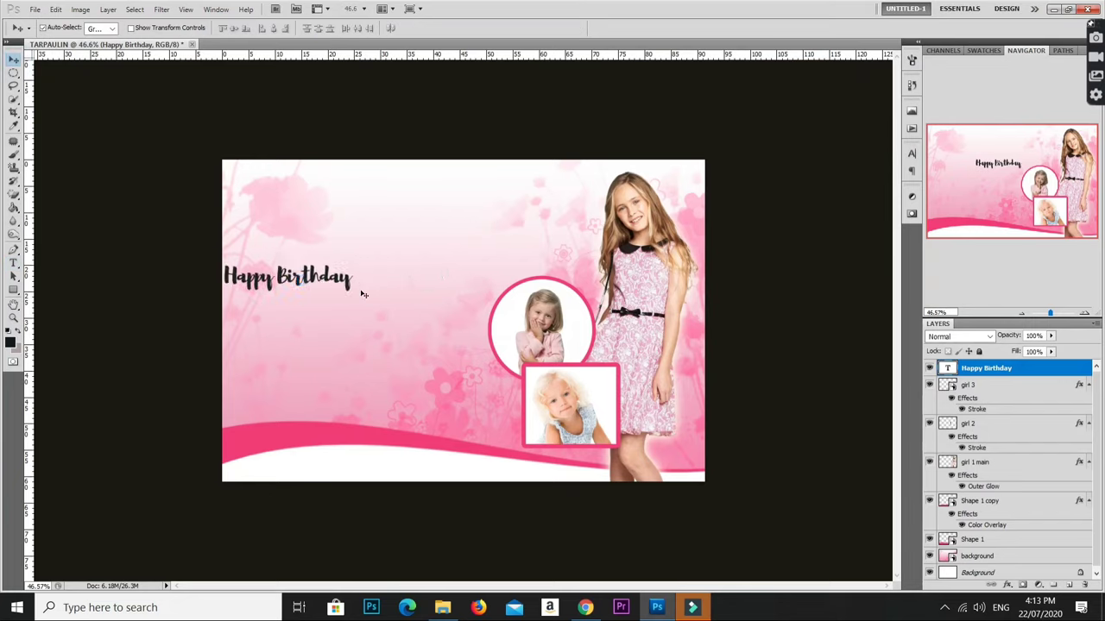
pyautogui.hotkey('ctrl', 't')
pyautogui.moveTo(355, 259)
pyautogui.mouseDown()
pyautogui.moveTo(470, 250)
pyautogui.moveTo(455, 226)
pyautogui.mouseUp()
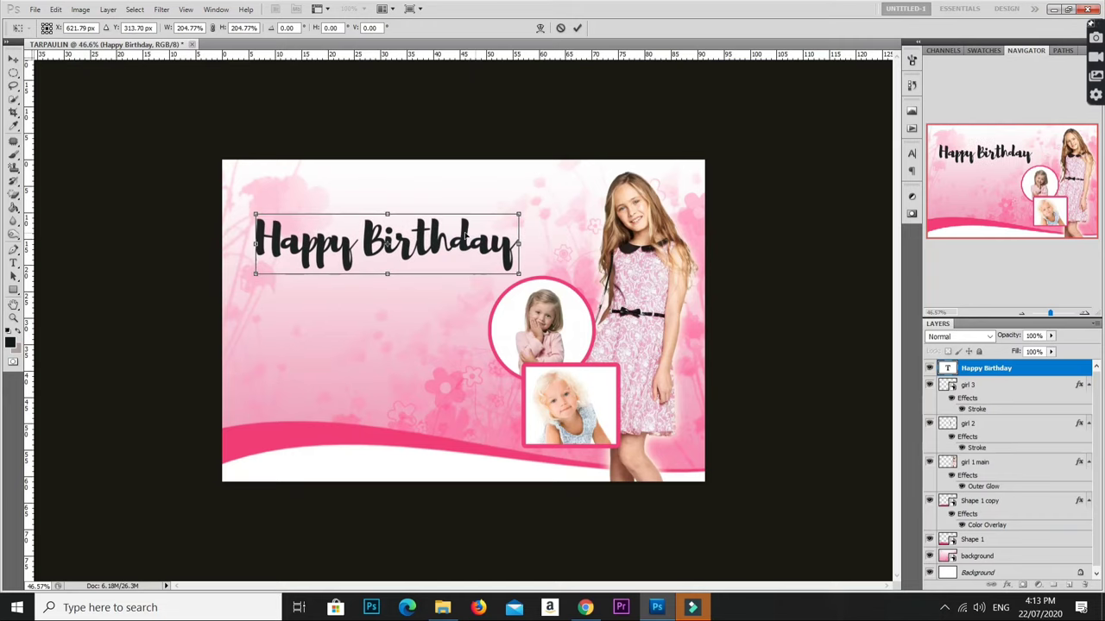
pyautogui.press('Return')
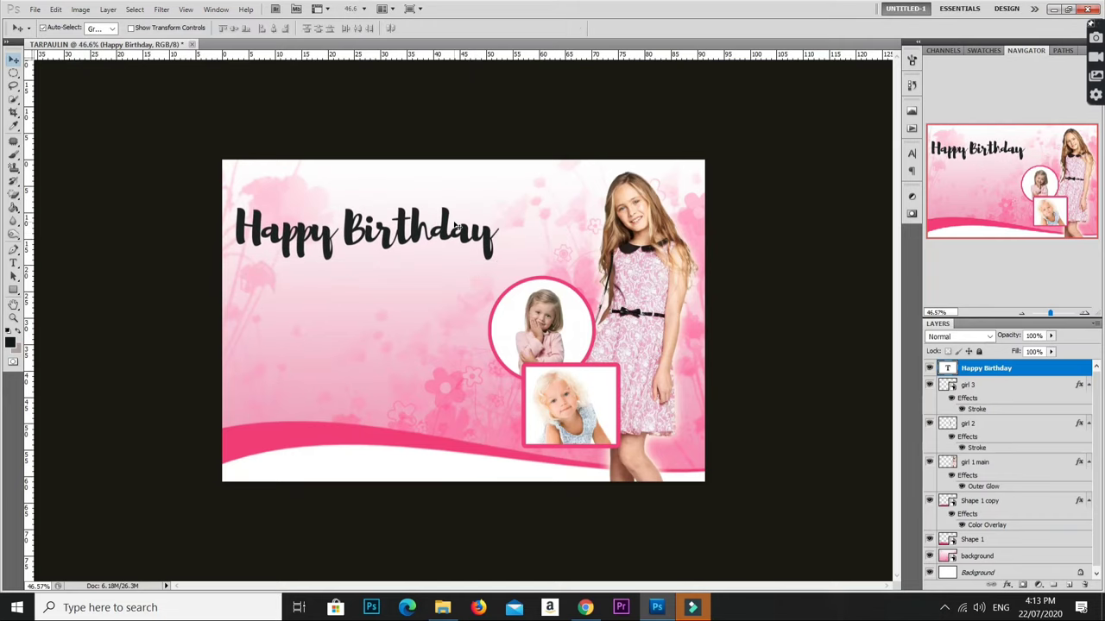
pyautogui.hotkey('ctrl', 't')
pyautogui.moveTo(501, 204); pyautogui.dragTo(518, 202)
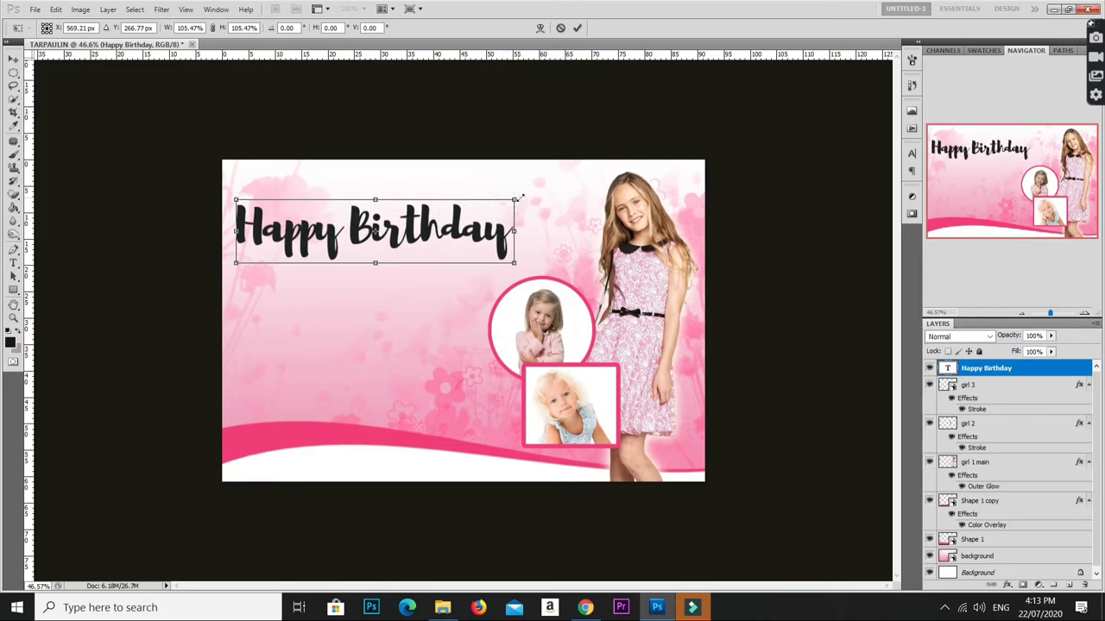
pyautogui.press('Return')
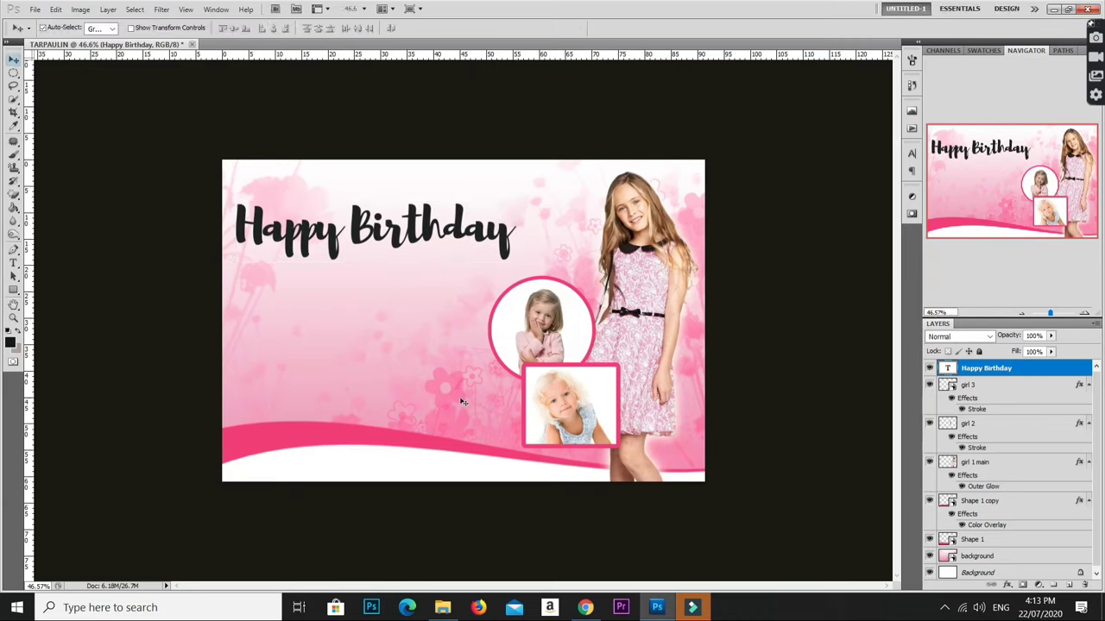
# Add a '7th' text line below the heading and enlarge it
pyautogui.press('t')
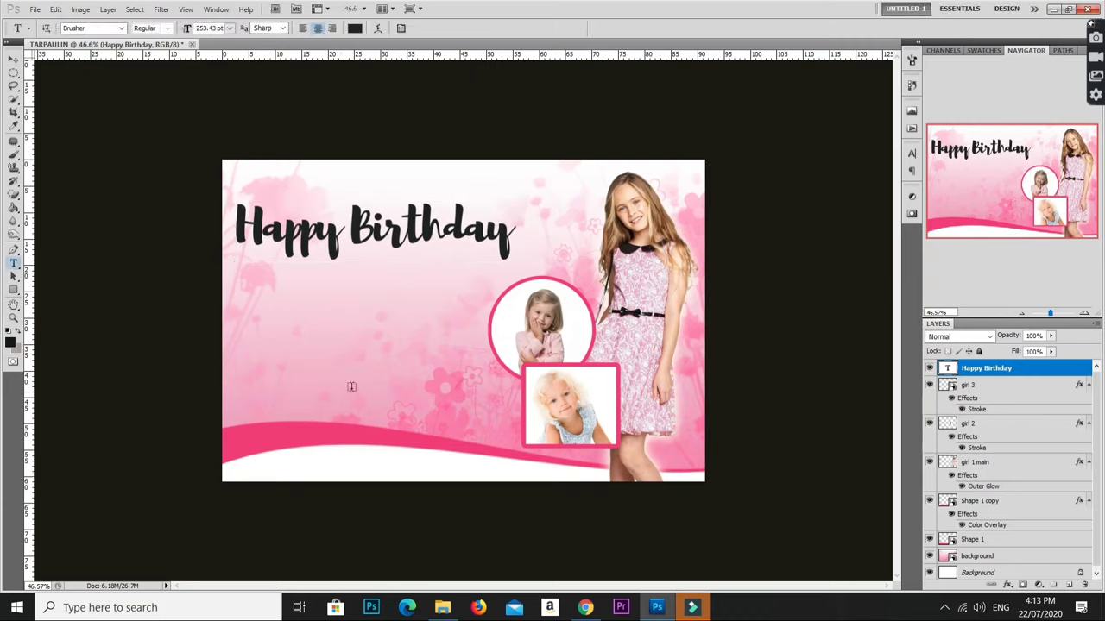
pyautogui.click(352, 382)
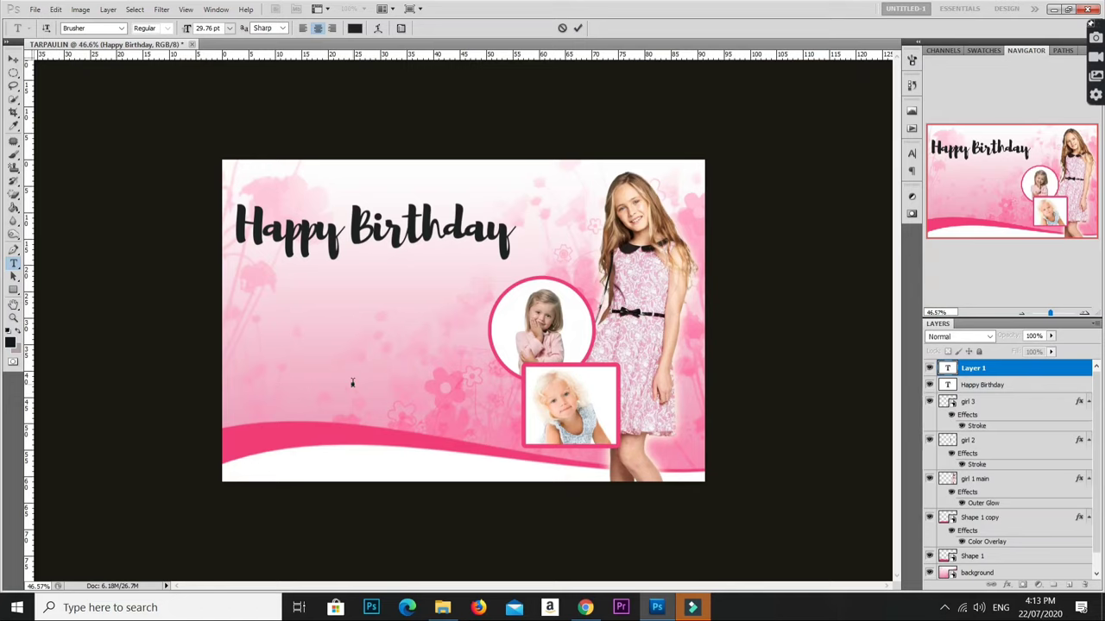
pyautogui.hotkey('ctrl', 'Return')
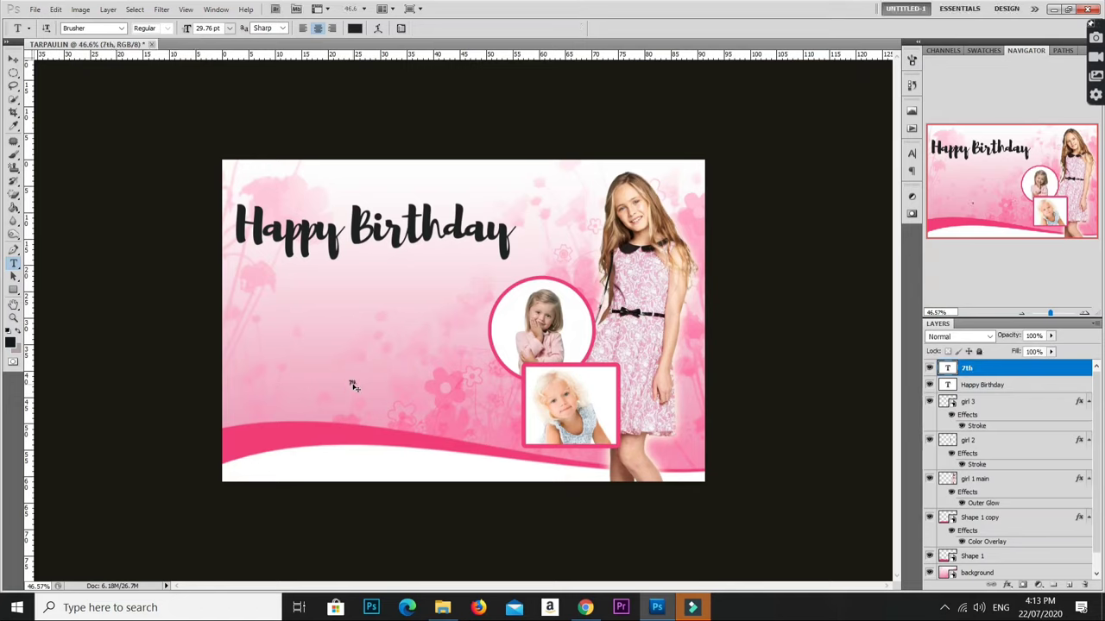
pyautogui.hotkey('ctrl', 't')
pyautogui.moveTo(363, 378); pyautogui.dragTo(412, 326)
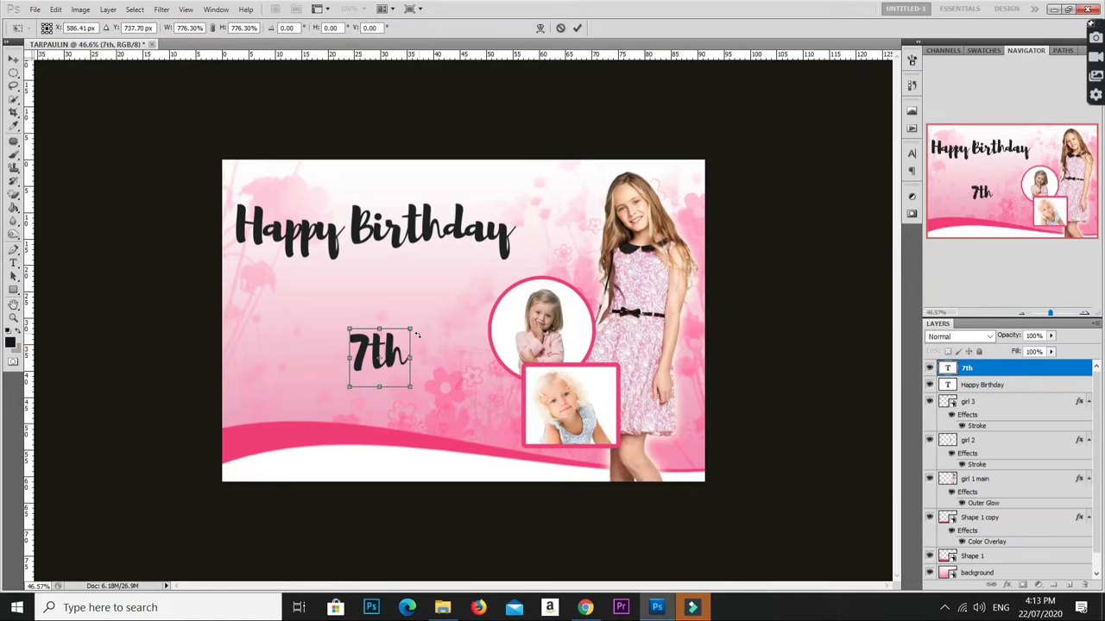
pyautogui.press('Return')
# Color the 7th text blue (#4d4acc) and bring up its Layer Style settings
pyautogui.doubleClick(400, 343)
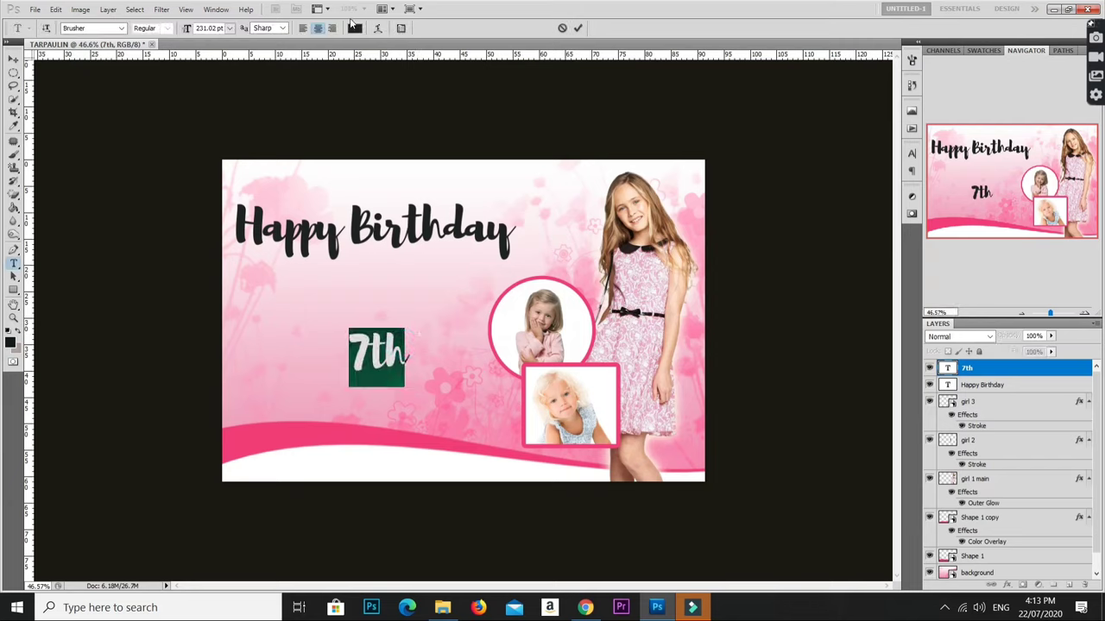
pyautogui.click(354, 28)
pyautogui.click(785, 202)
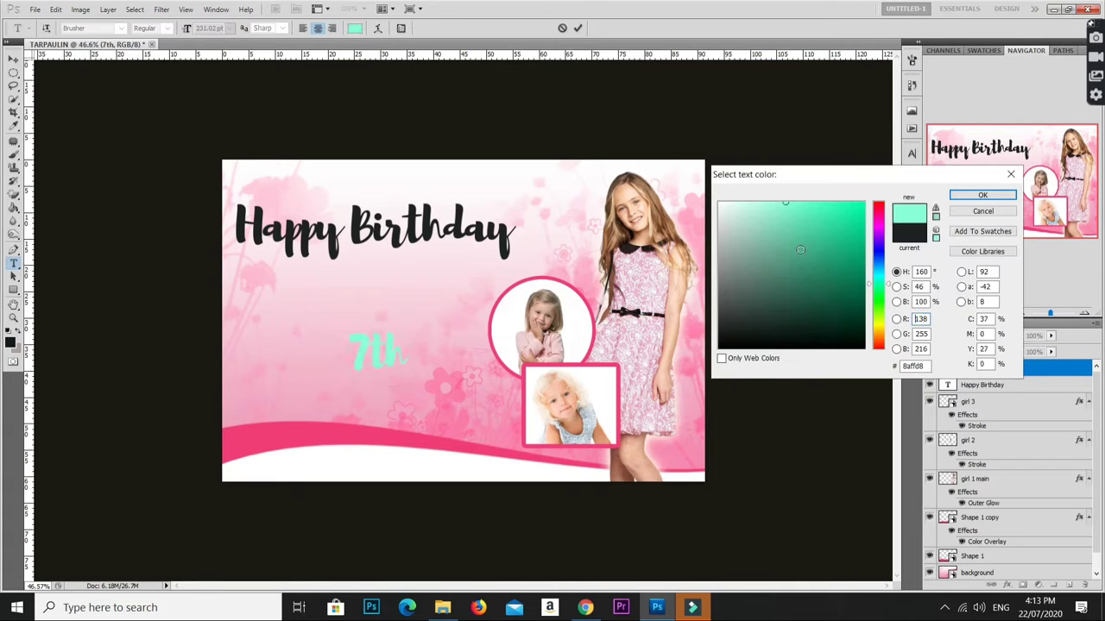
pyautogui.click(879, 250)
pyautogui.click(810, 232)
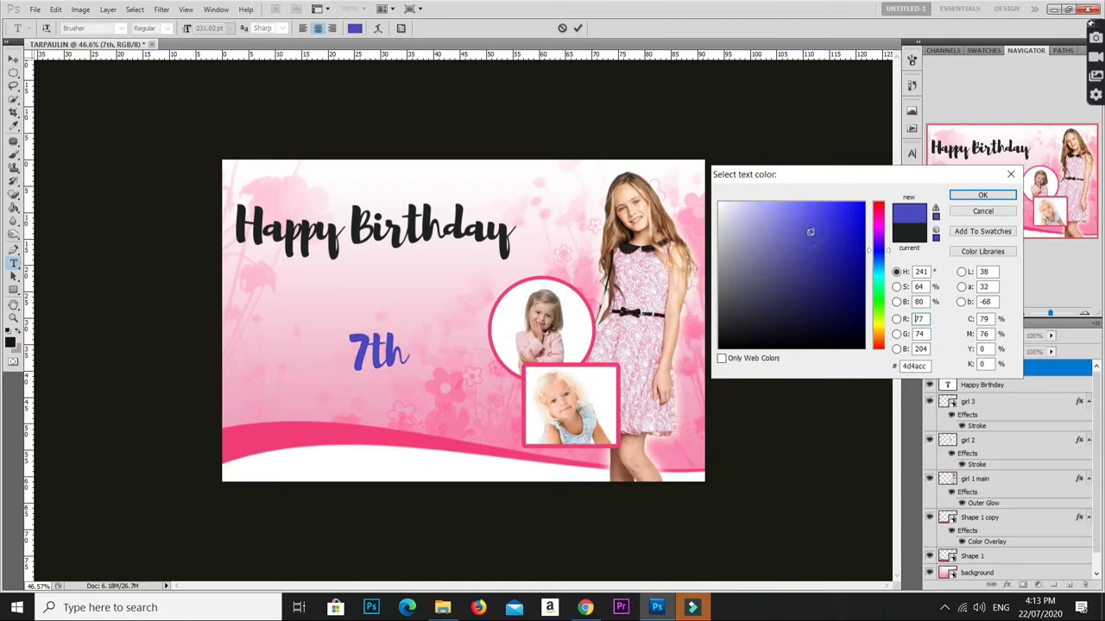
pyautogui.click(982, 195)
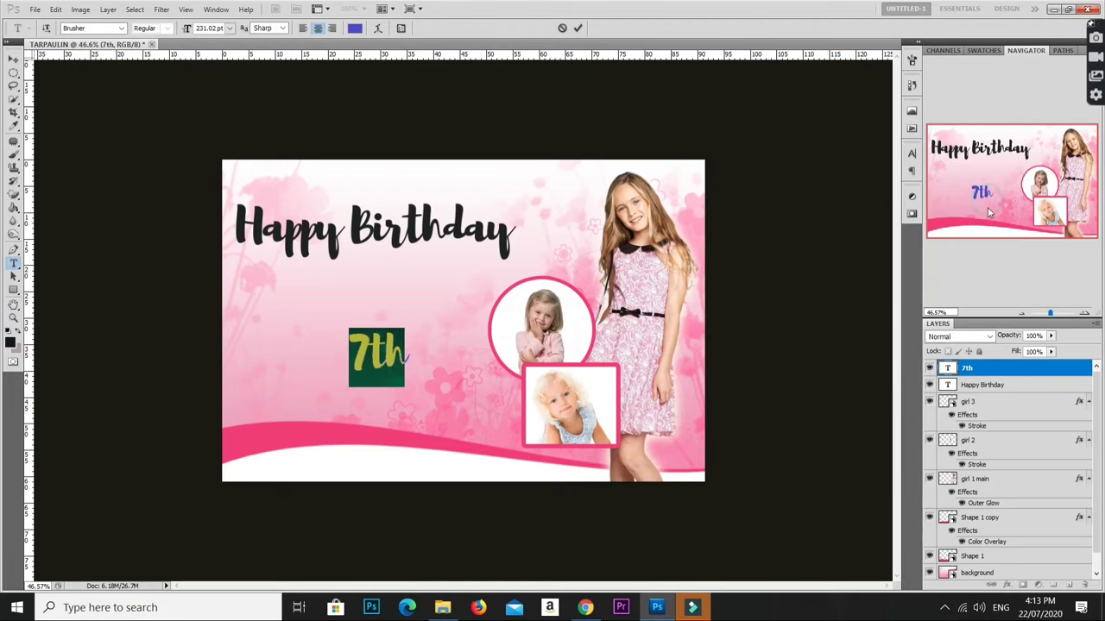
pyautogui.click(1011, 364)
pyautogui.doubleClick(1012, 365)
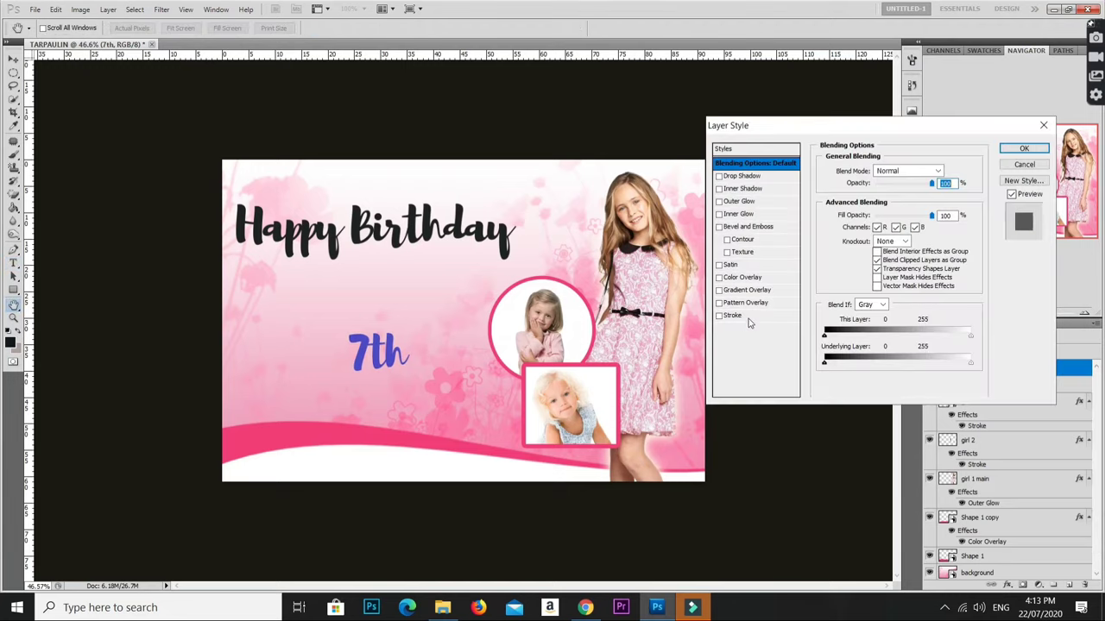
# Give the 7th text a thick pink Stroke (f03d77) sampled from the pink wave
pyautogui.click(743, 316)
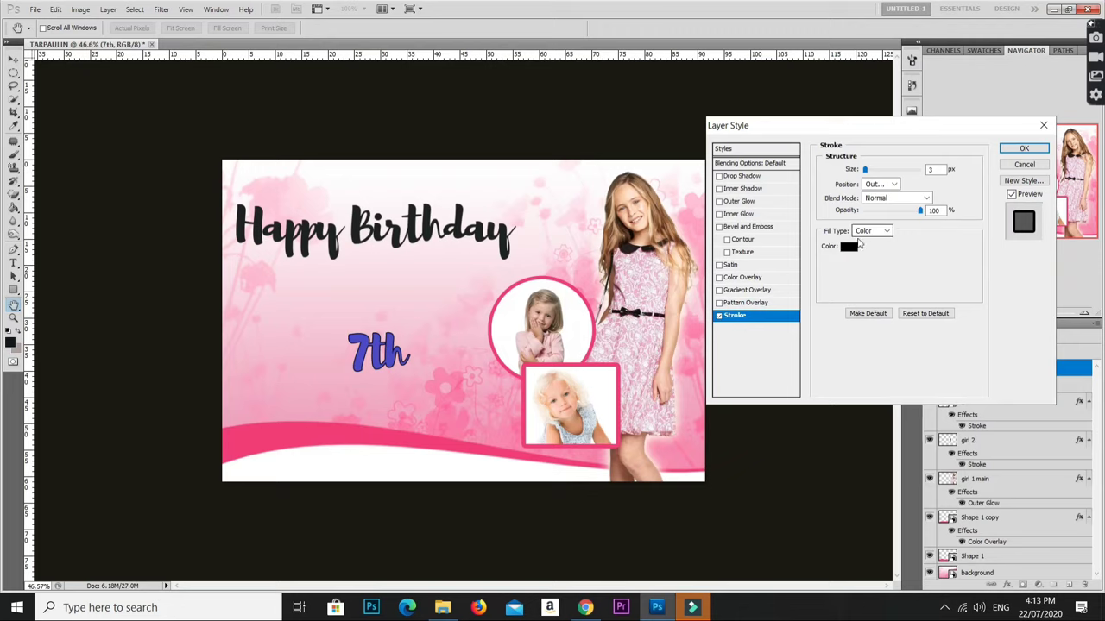
pyautogui.click(839, 250)
pyautogui.click(389, 425)
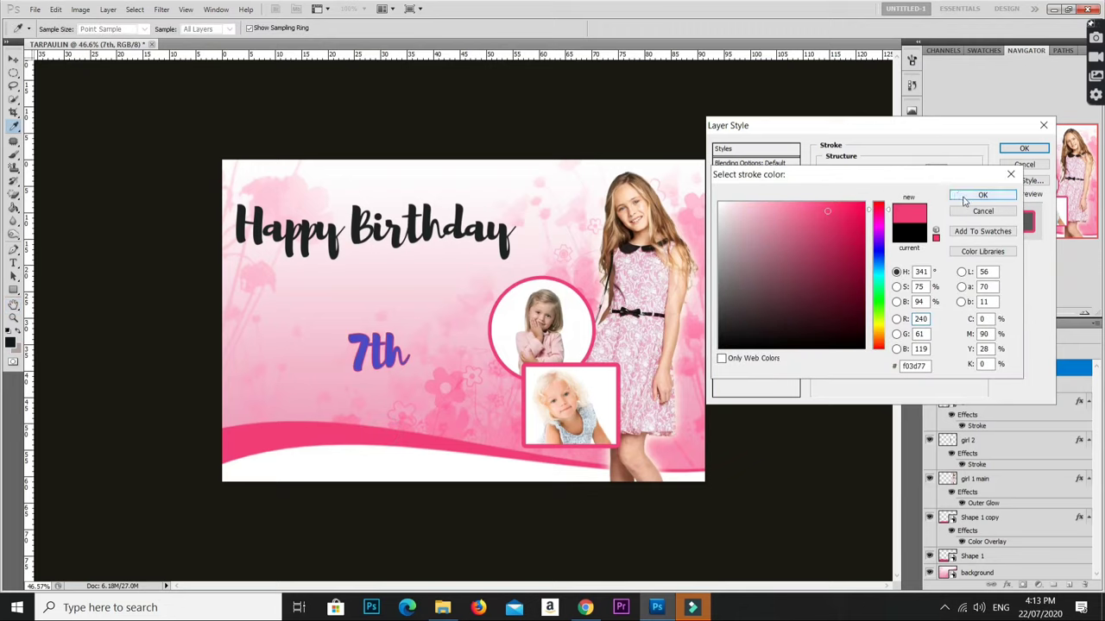
pyautogui.click(963, 194)
pyautogui.moveTo(865, 169); pyautogui.dragTo(870, 171)
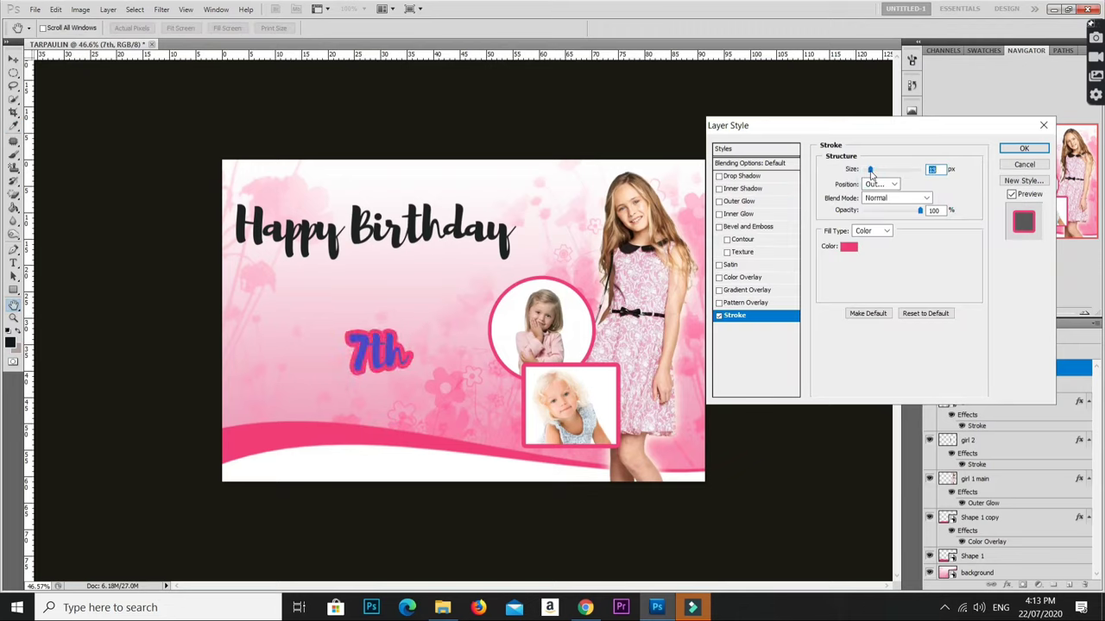
pyautogui.press('Return')
# Move the 7th text up and place it just after Birthday
pyautogui.press('v')
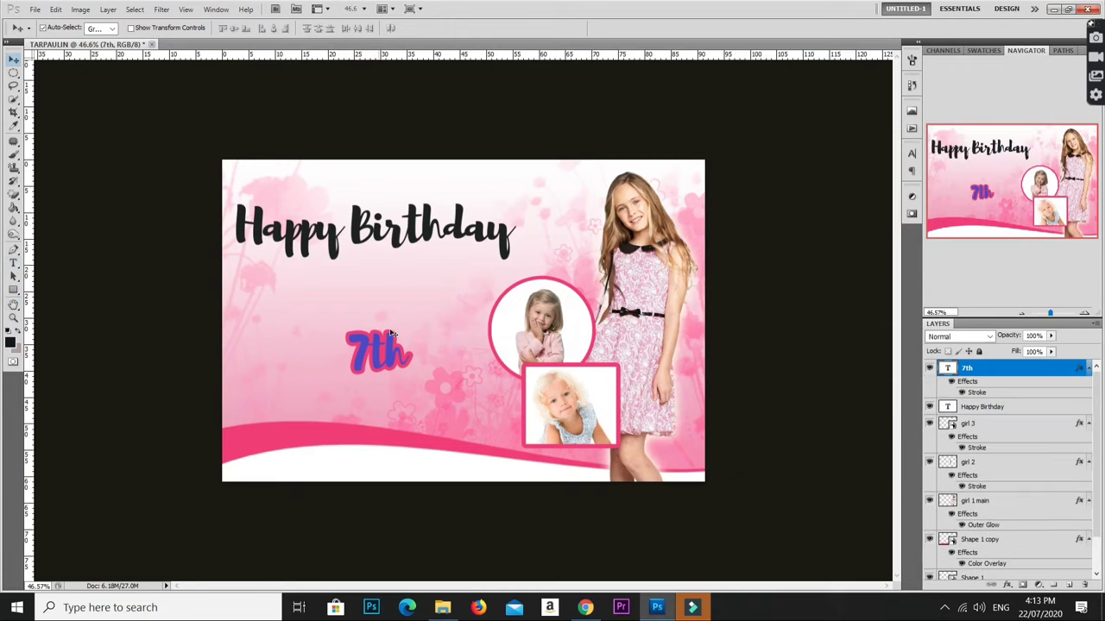
pyautogui.moveTo(325, 297)
pyautogui.mouseDown()
pyautogui.moveTo(297, 300)
pyautogui.moveTo(510, 282)
pyautogui.moveTo(320, 252)
pyautogui.moveTo(263, 298)
pyautogui.moveTo(319, 257)
pyautogui.moveTo(376, 275)
pyautogui.mouseUp()
pyautogui.hotkey('ctrl', 't')
pyautogui.press('Return')
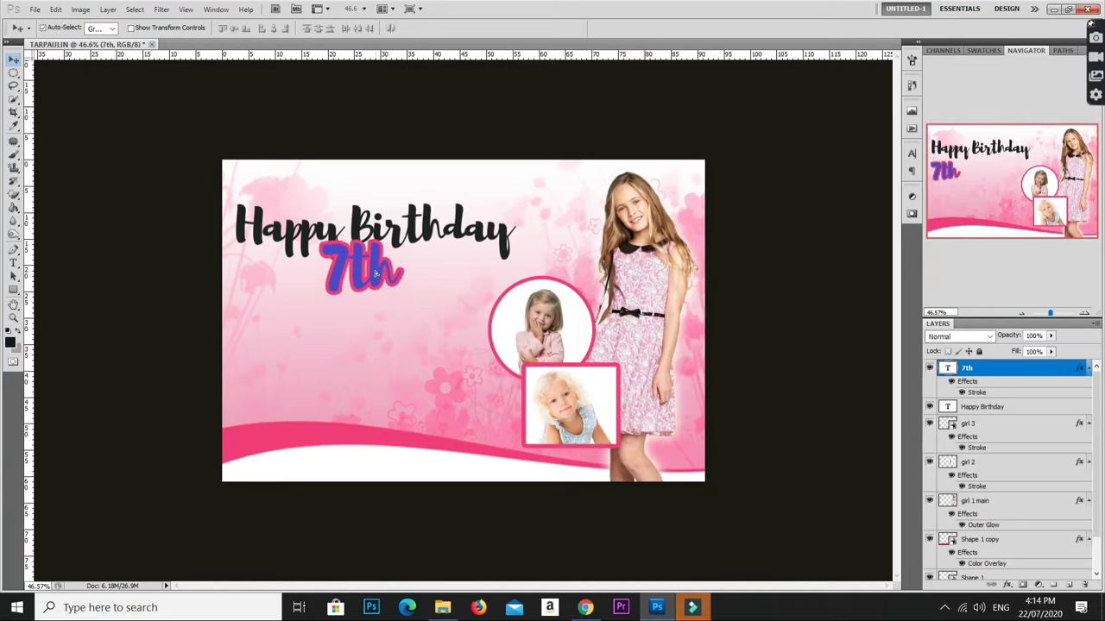
pyautogui.moveTo(375, 274)
pyautogui.mouseDown()
pyautogui.moveTo(550, 231)
pyautogui.moveTo(346, 355)
pyautogui.moveTo(446, 310)
pyautogui.mouseUp()
# Insert '7th' into the Happy Birthday heading, then remove it and commit the edit
pyautogui.press('t')
pyautogui.click(356, 222)
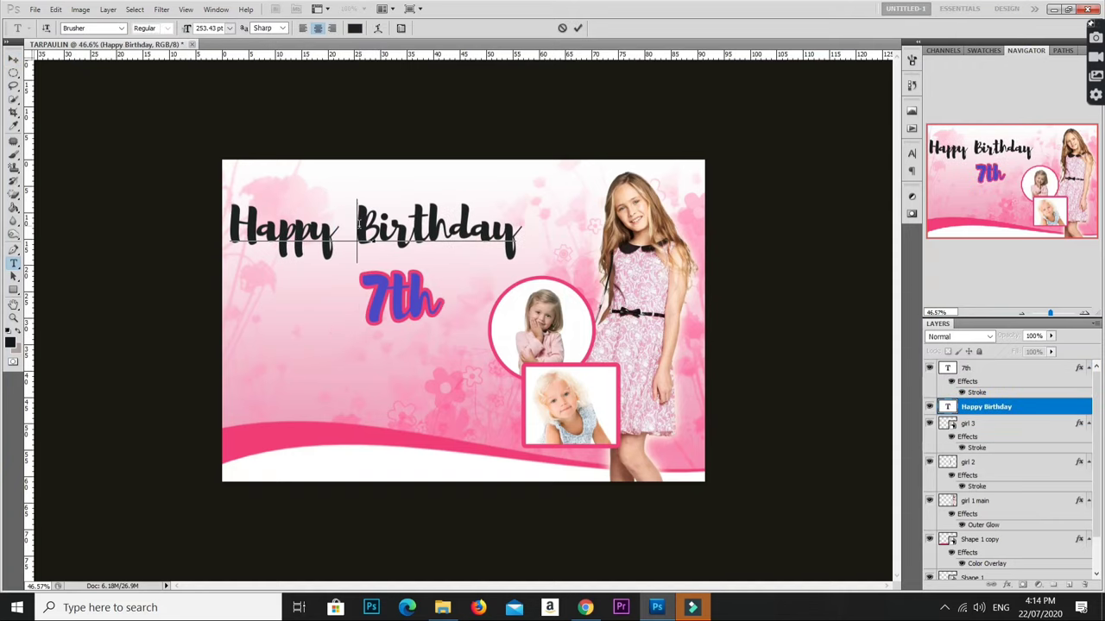
pyautogui.write('7th')
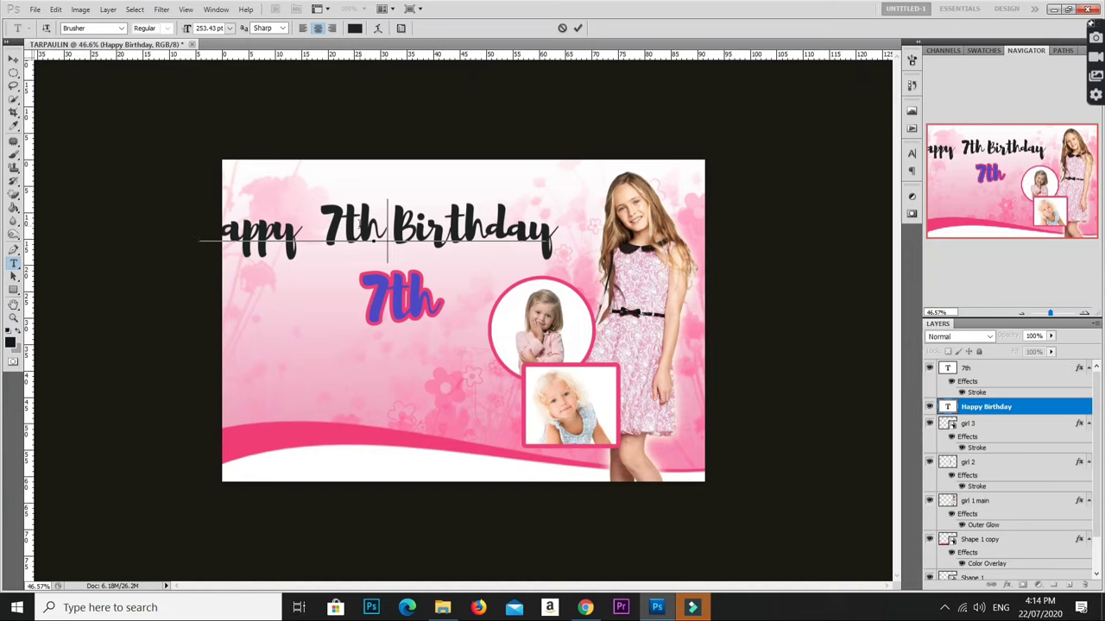
pyautogui.press('BackSpace')
pyautogui.press('BackSpace')
pyautogui.press('BackSpace')
pyautogui.press('BackSpace')
pyautogui.press('BackSpace')
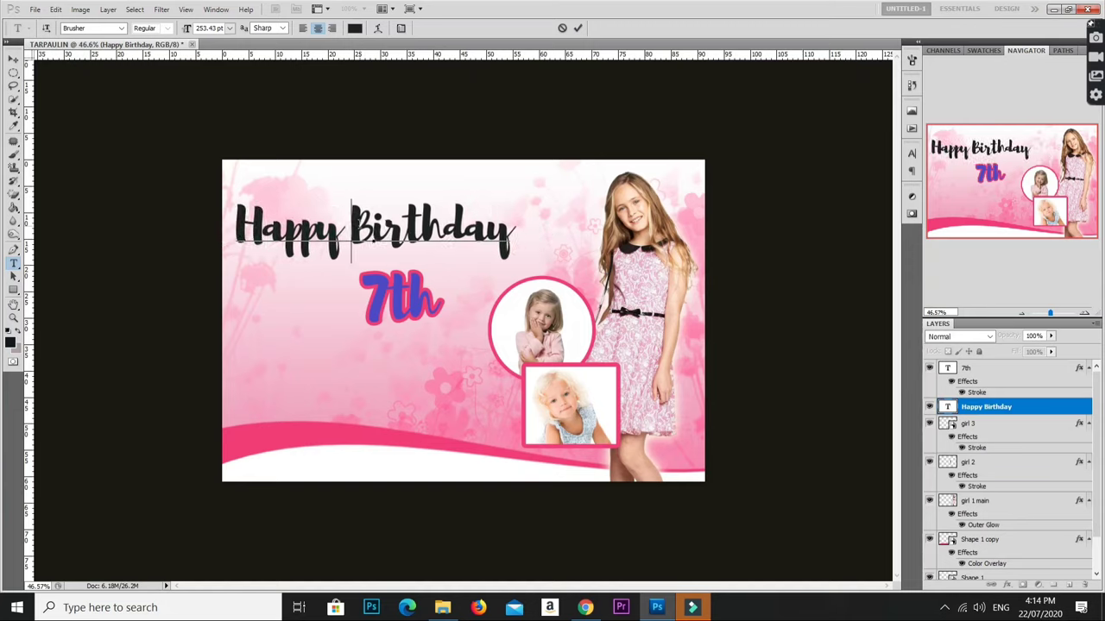
pyautogui.hotkey('ctrl', 'Return')
# Enlarge and tilt the 7th under the left of Happy Birthday, then begin a new text layer mid-banner
pyautogui.press('v')
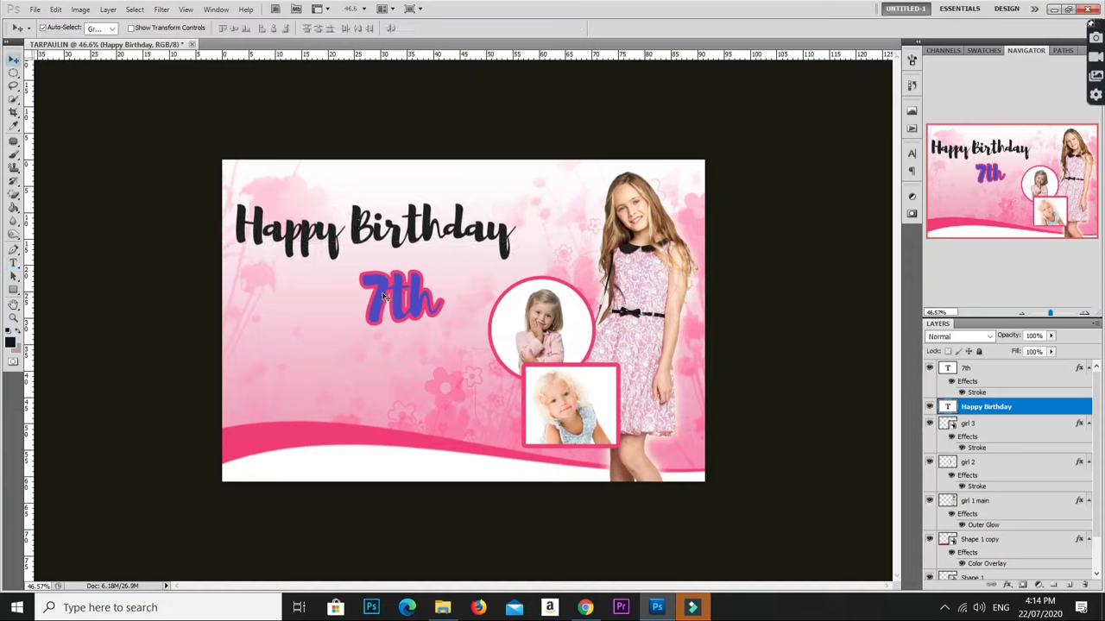
pyautogui.moveTo(392, 298); pyautogui.dragTo(266, 296)
pyautogui.hotkey('ctrl', 't')
pyautogui.moveTo(316, 263); pyautogui.dragTo(353, 225)
pyautogui.press('Return')
pyautogui.click(307, 263)
pyautogui.moveTo(307, 263); pyautogui.dragTo(304, 239)
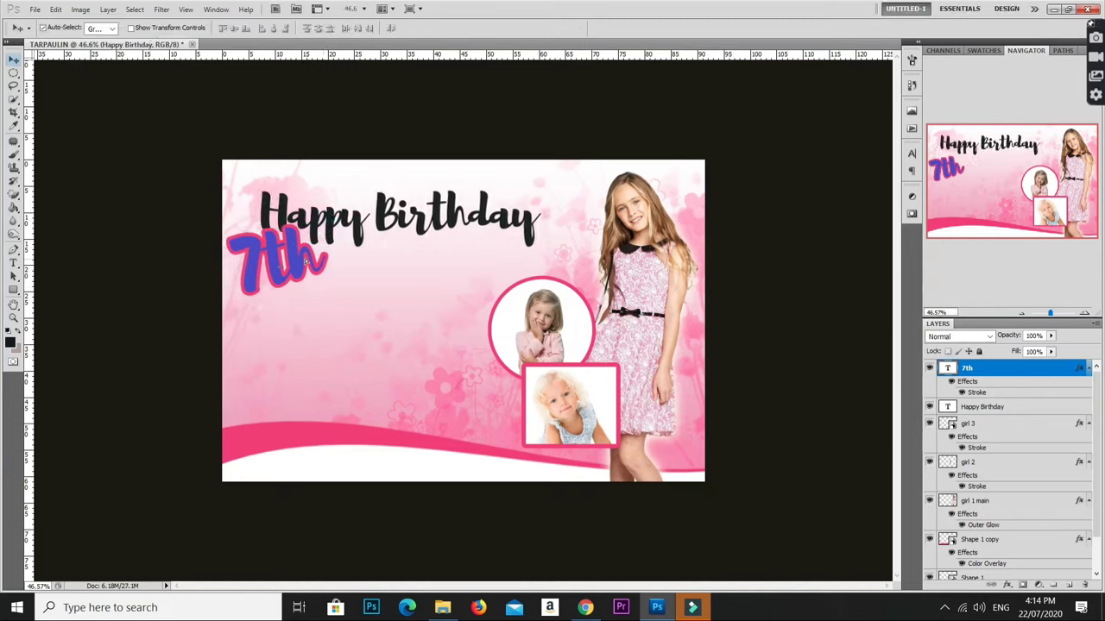
pyautogui.press('t')
pyautogui.click(393, 377)
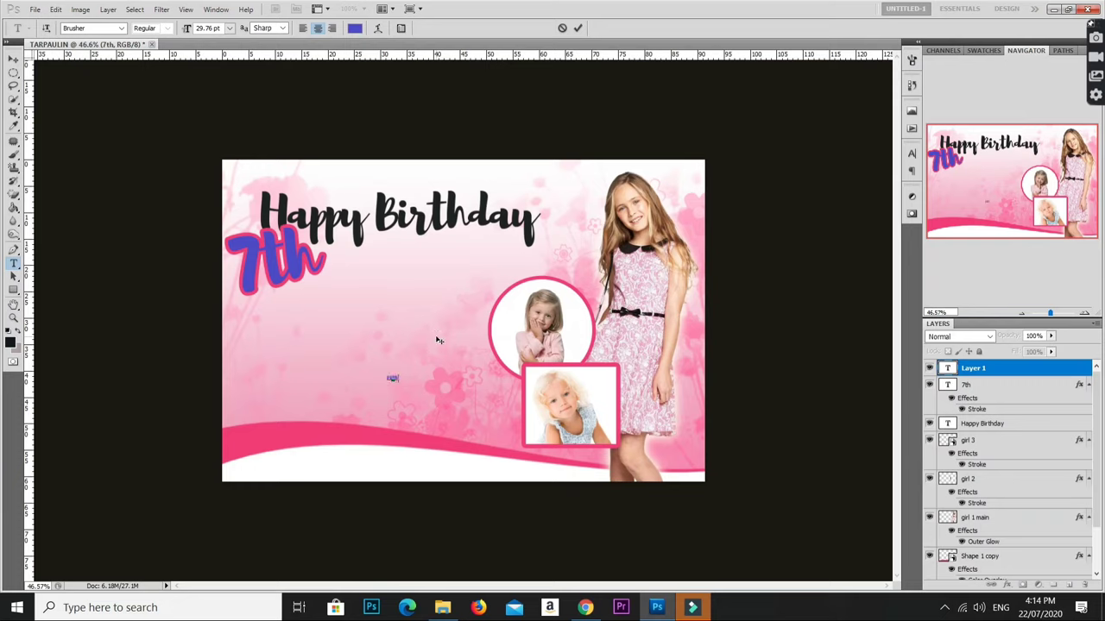
# Enlarge the new name text, set it in Fresty Script and toggle All Caps
pyautogui.hotkey('ctrl', 'Return')
pyautogui.hotkey('ctrl', 't')
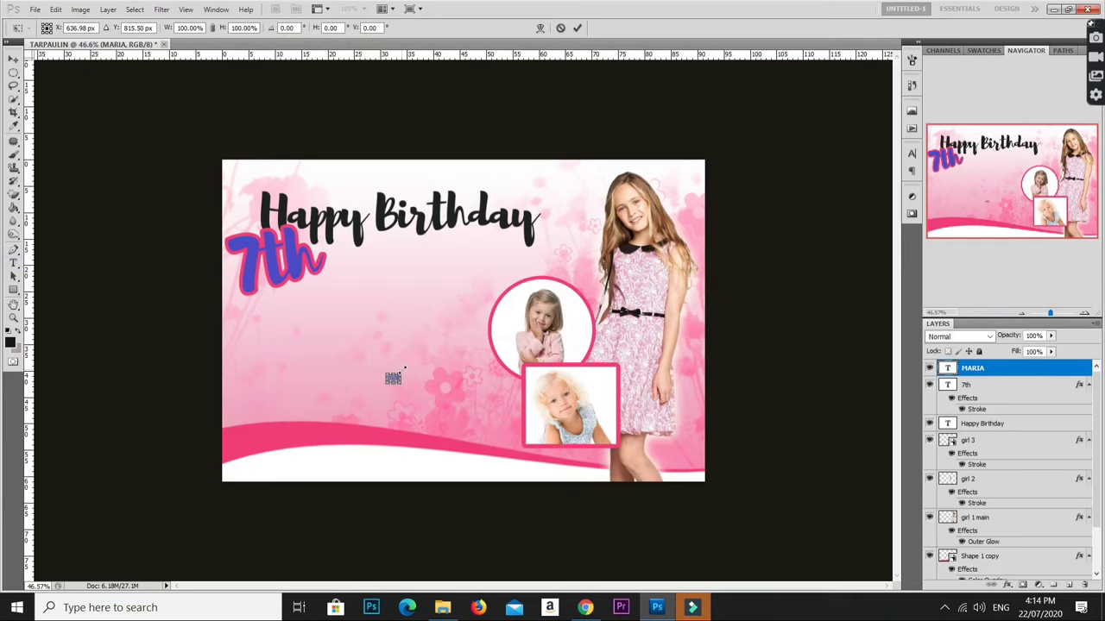
pyautogui.moveTo(403, 369)
pyautogui.mouseDown()
pyautogui.moveTo(509, 302)
pyautogui.moveTo(369, 370)
pyautogui.mouseUp()
pyautogui.press('Return')
pyautogui.click(90, 29)
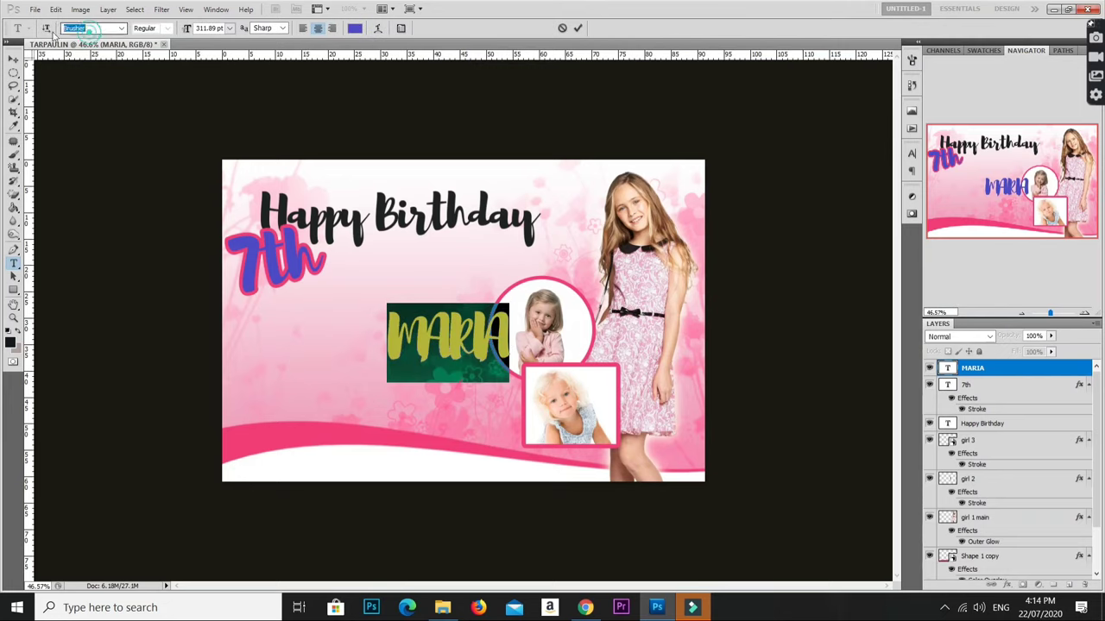
pyautogui.write('Fresty Script')
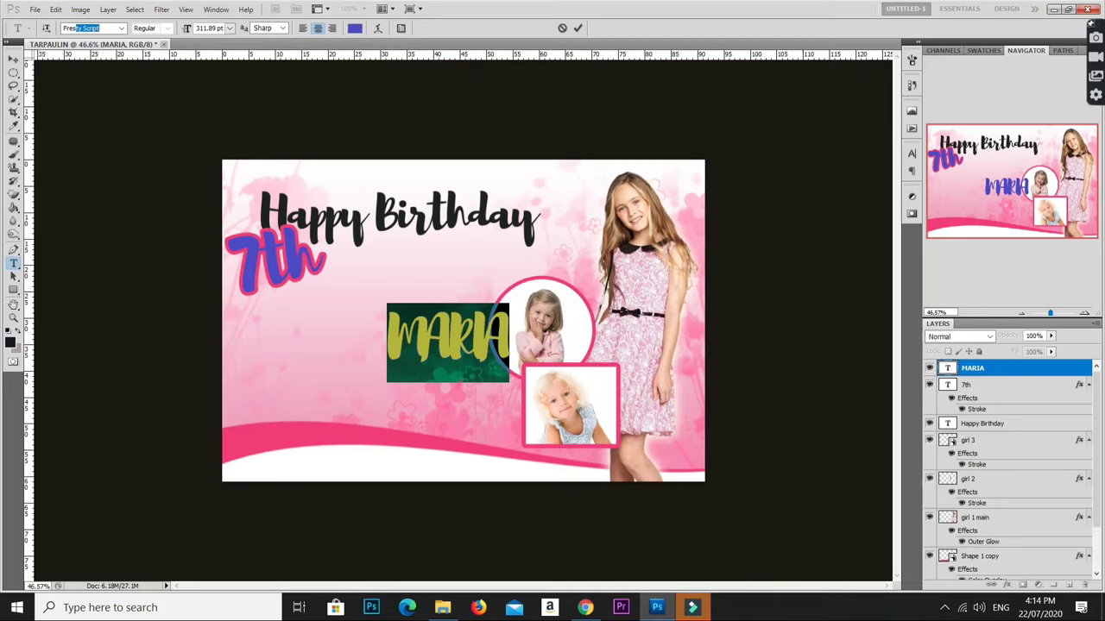
pyautogui.press('Return')
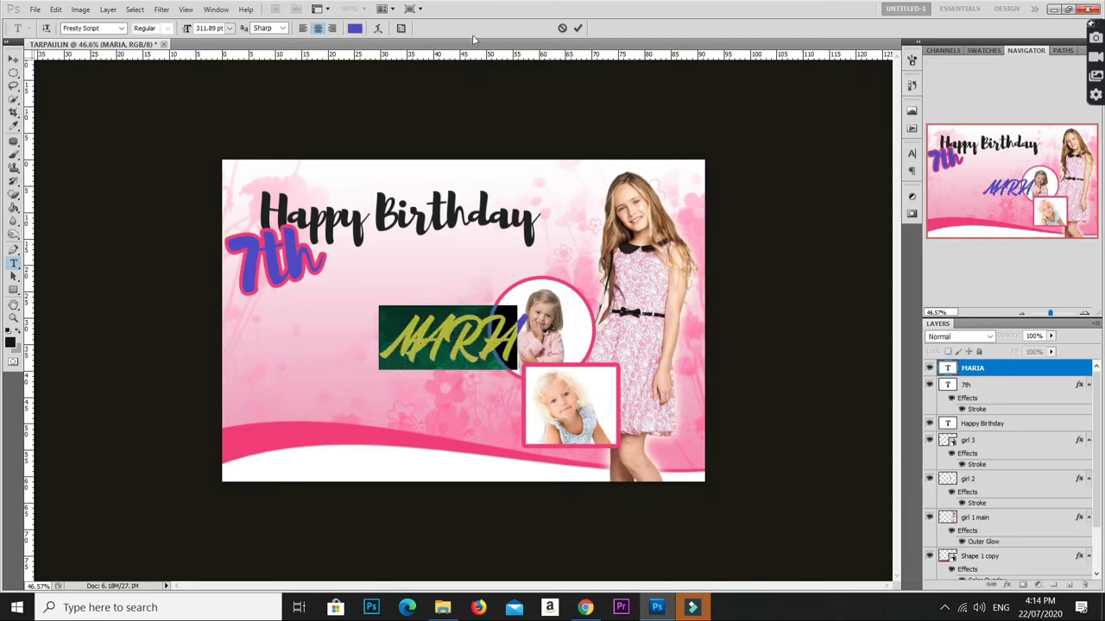
pyautogui.click(401, 28)
pyautogui.click(819, 243)
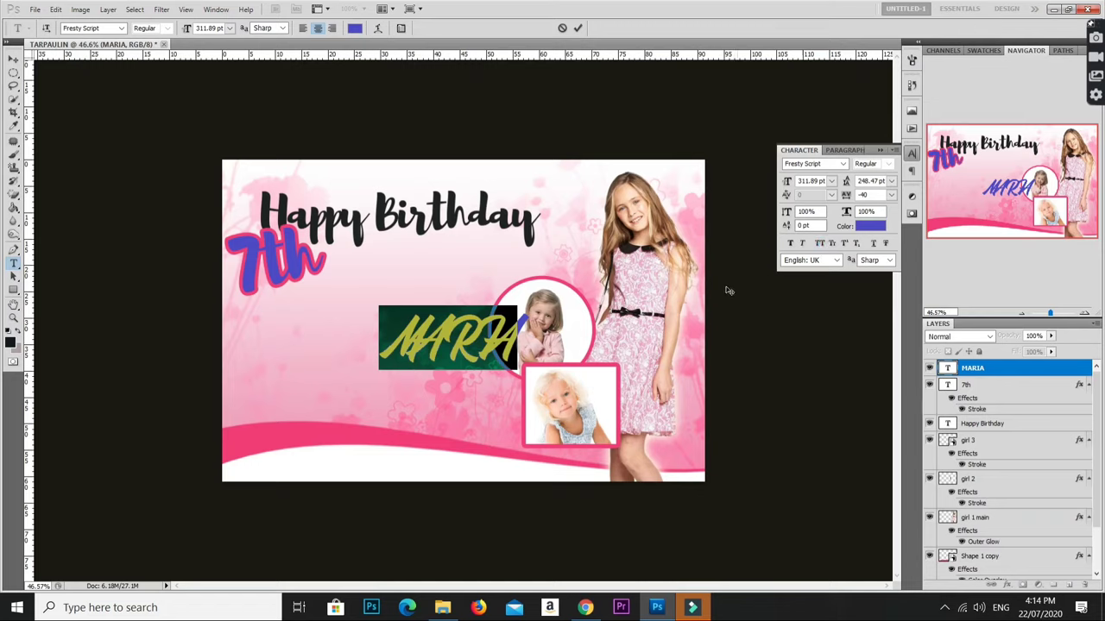
# Retype the name text as the celebrant's hyphenated full name and commit it
pyautogui.click(516, 332)
pyautogui.moveTo(521, 337); pyautogui.dragTo(414, 321)
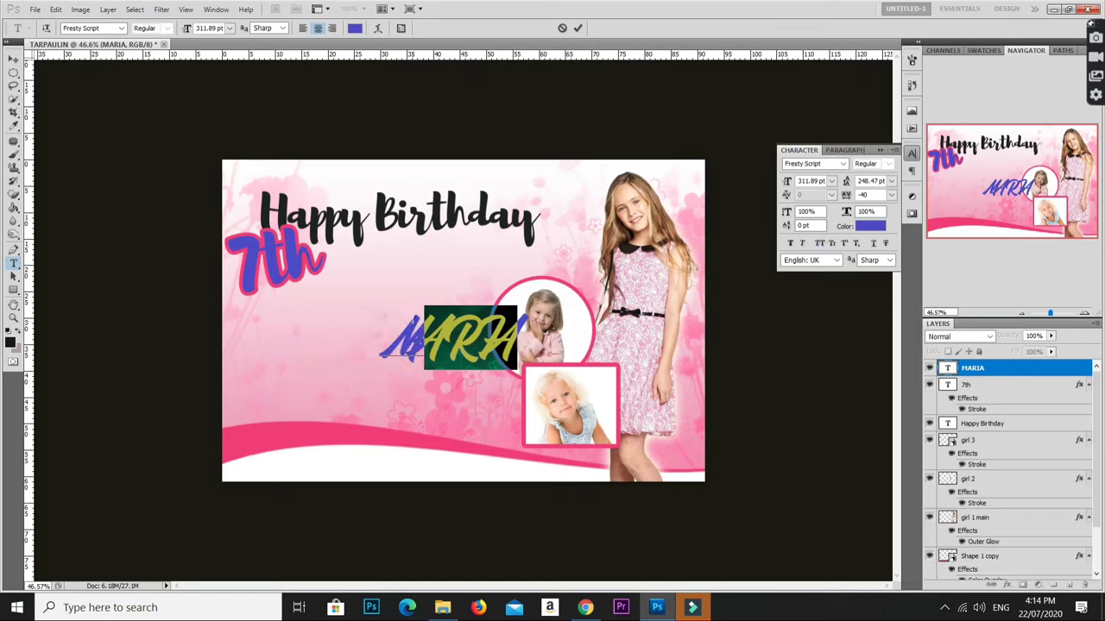
pyautogui.click(479, 337)
pyautogui.hotkey('ctrl', 'z')
pyautogui.write('ri')
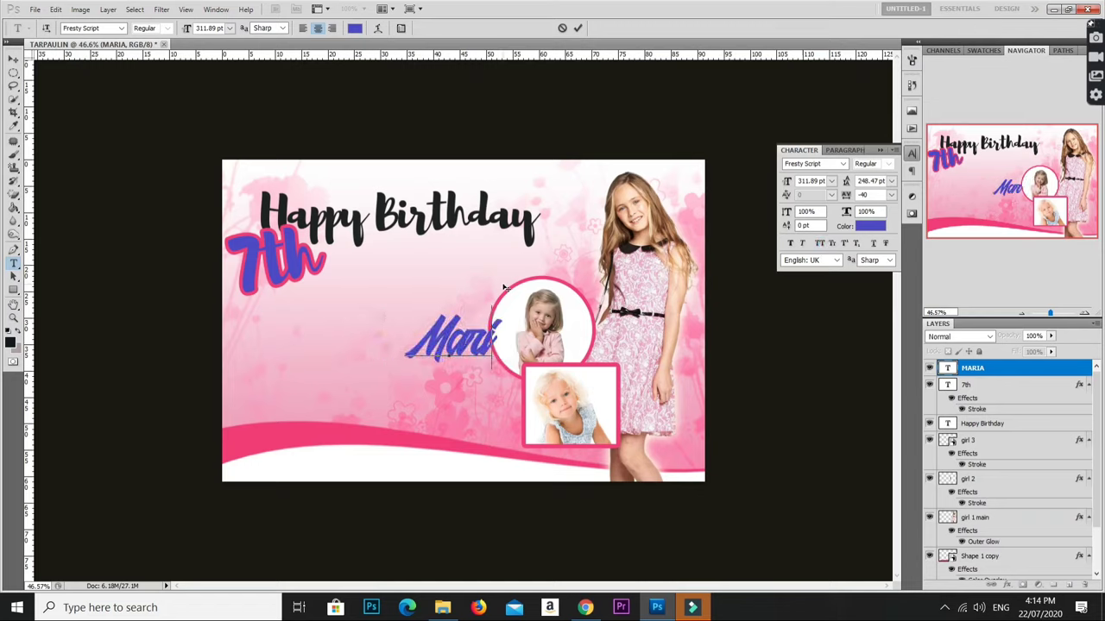
pyautogui.write('a')
pyautogui.write('-')
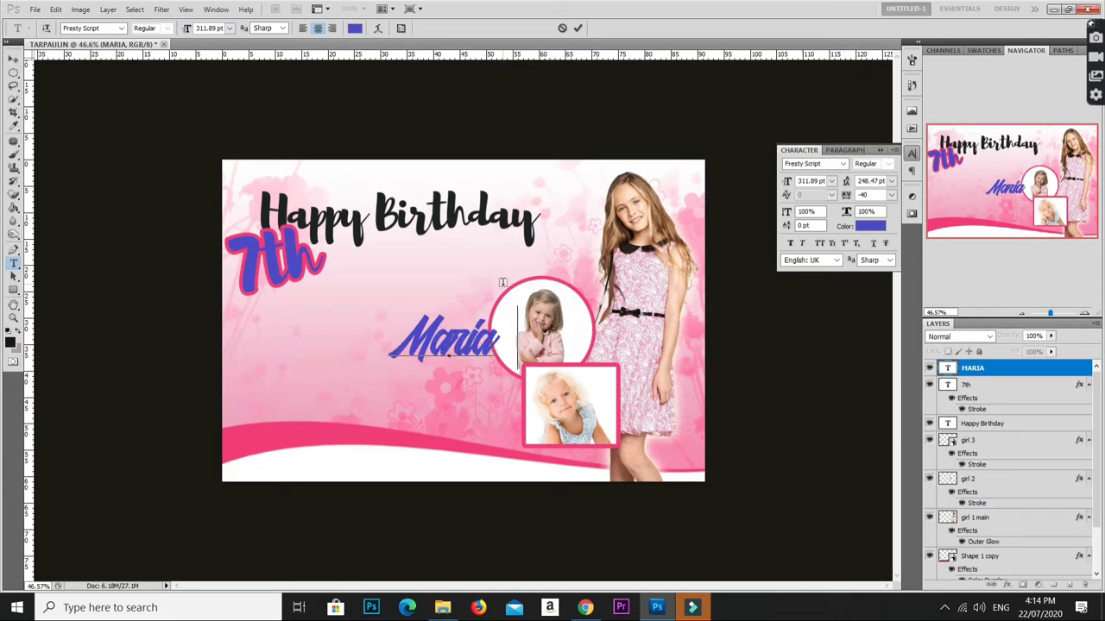
pyautogui.write('Angel')
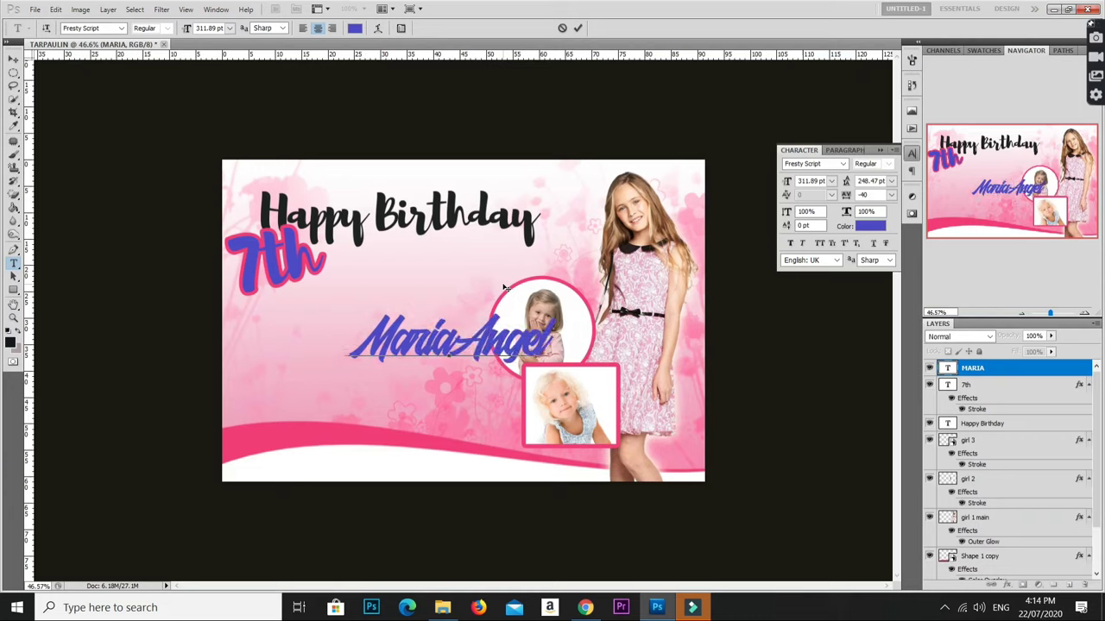
pyautogui.hotkey('ctrl', 'Return')
pyautogui.hotkey('ctrl', 't')
# Enlarge the name text to about 111% and shift it left, moving 7th over Birthday
pyautogui.moveTo(350, 307); pyautogui.dragTo(325, 298)
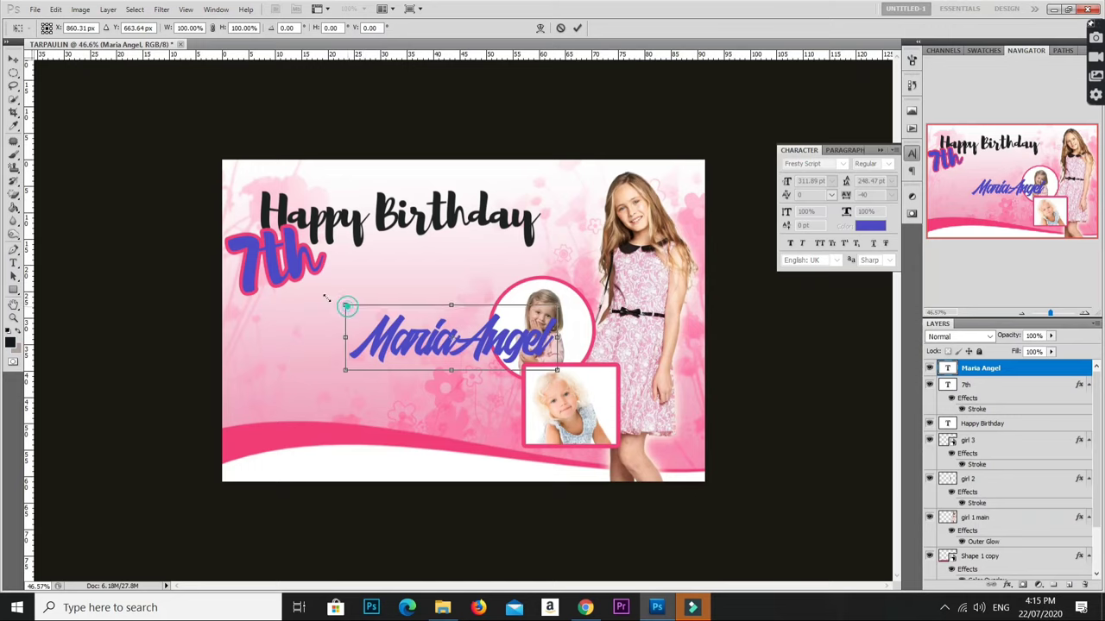
pyautogui.press('Return')
pyautogui.press('v')
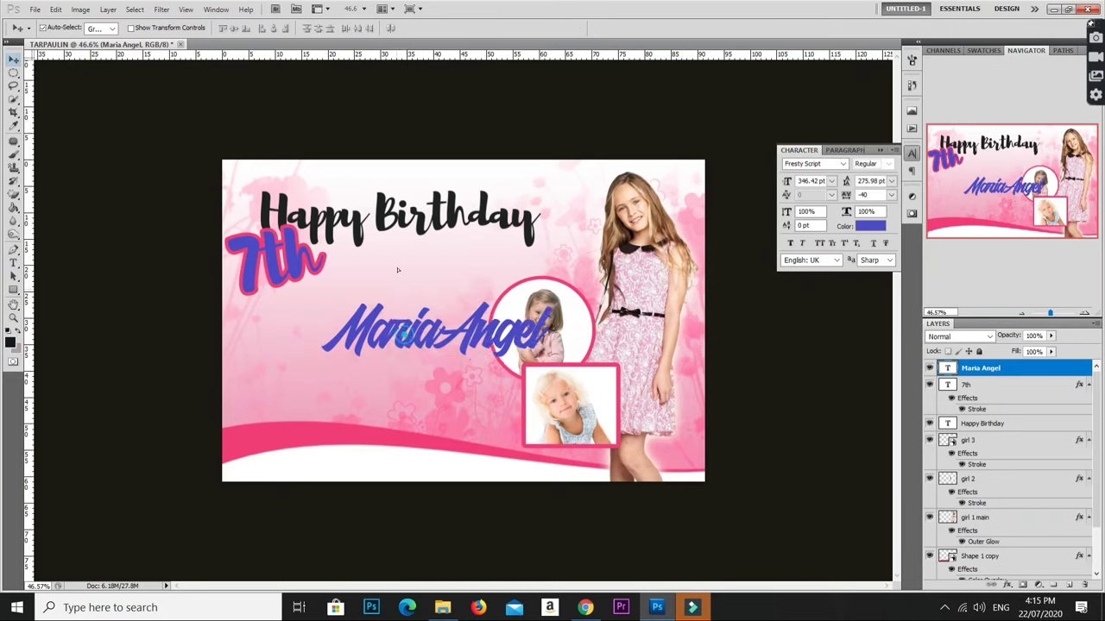
pyautogui.moveTo(412, 329)
pyautogui.mouseDown()
pyautogui.moveTo(308, 335)
pyautogui.moveTo(333, 326)
pyautogui.mouseUp()
pyautogui.moveTo(312, 269)
pyautogui.mouseDown()
pyautogui.moveTo(404, 264)
pyautogui.moveTo(418, 274)
pyautogui.mouseUp()
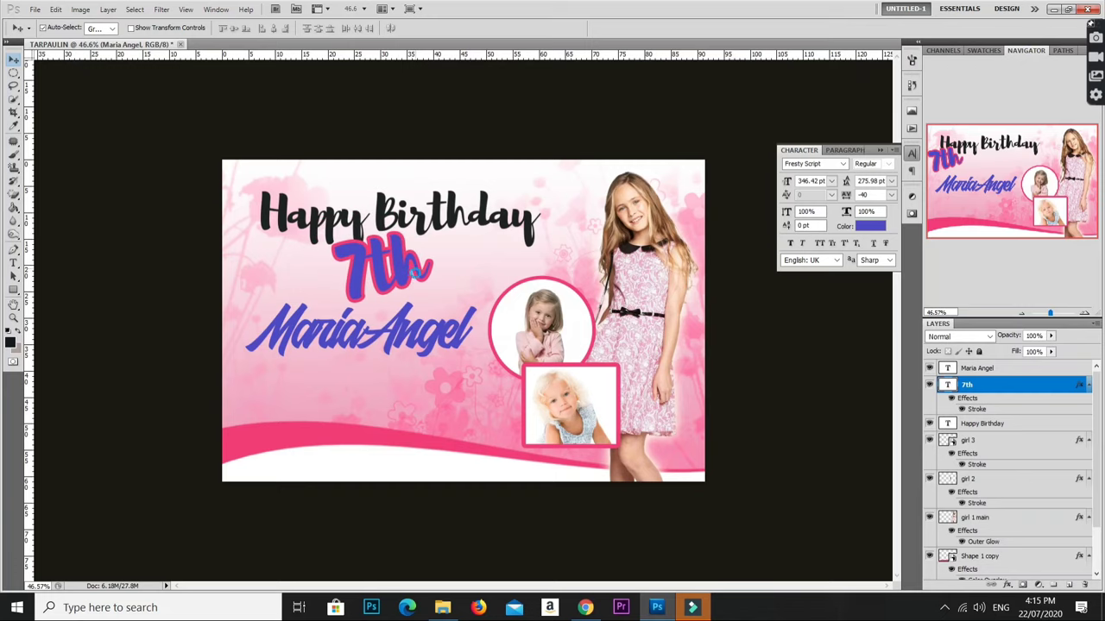
pyautogui.moveTo(419, 335); pyautogui.dragTo(429, 343)
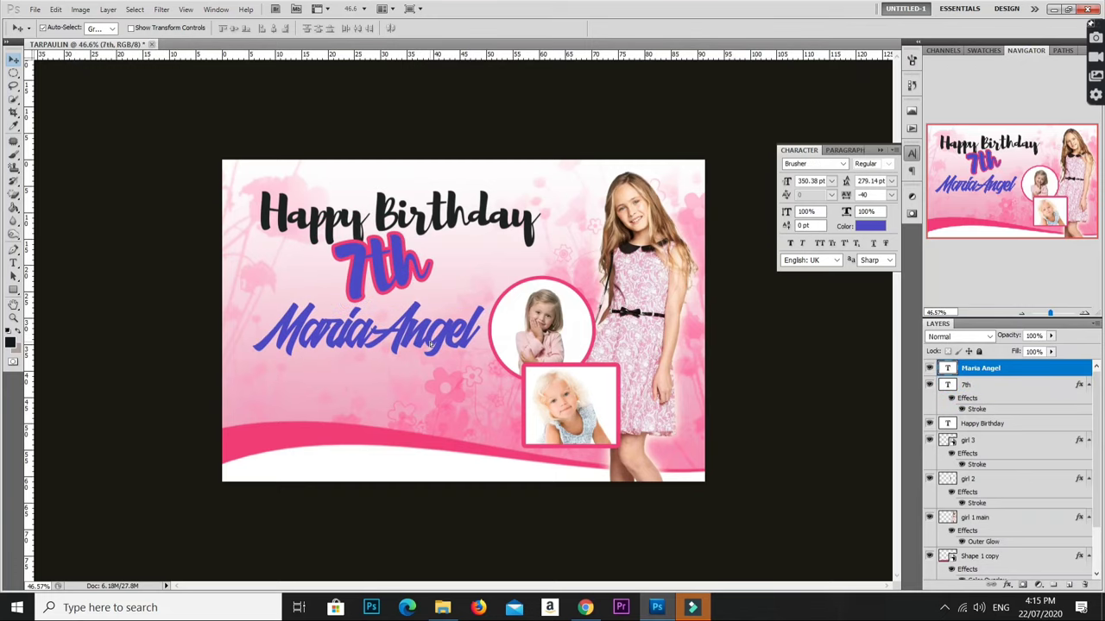
# Place the name just below 7th and move 7th to the banner's bottom-right corner
pyautogui.scroll(-2, 513, 345)
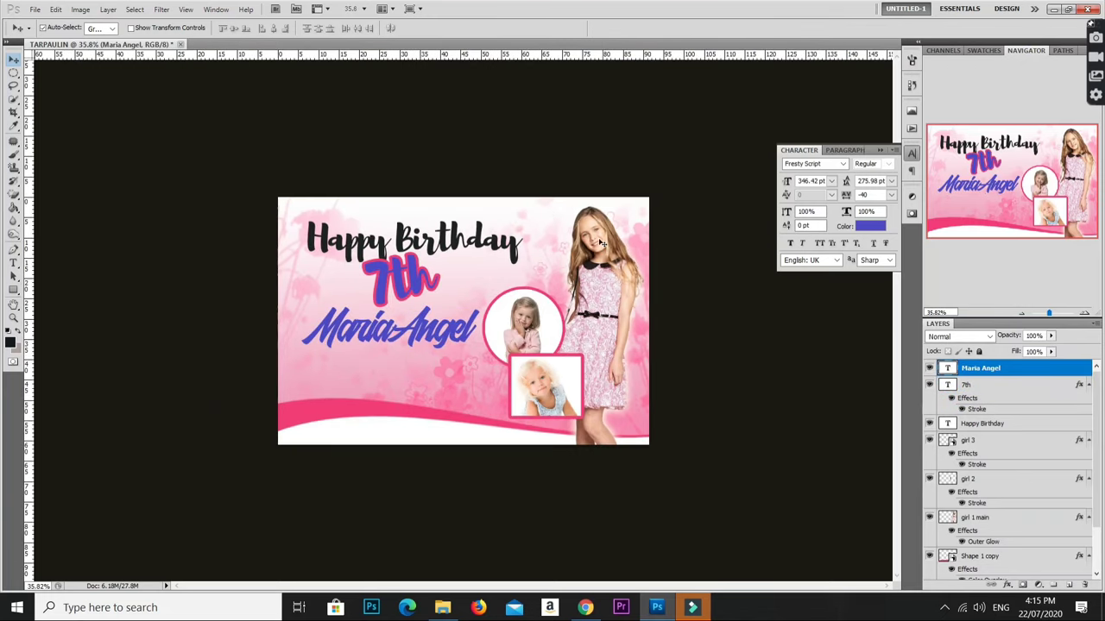
pyautogui.scroll(1, 521, 273)
pyautogui.moveTo(407, 325); pyautogui.dragTo(405, 281)
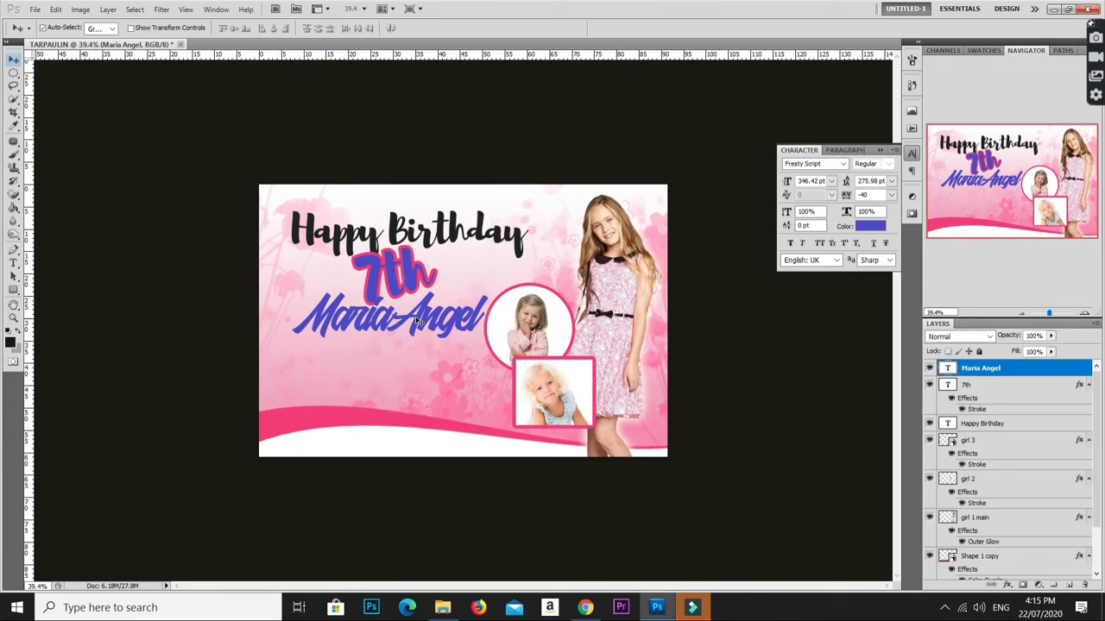
pyautogui.moveTo(416, 319); pyautogui.dragTo(403, 368)
pyautogui.moveTo(407, 269)
pyautogui.mouseDown()
pyautogui.moveTo(390, 291)
pyautogui.moveTo(322, 267)
pyautogui.mouseUp()
pyautogui.click(364, 231)
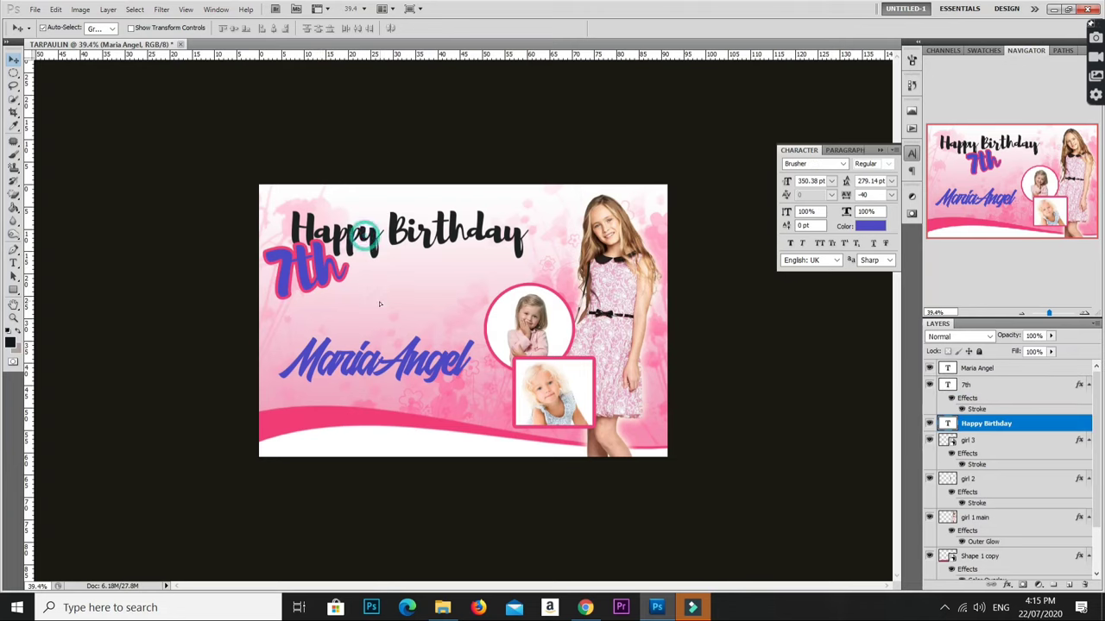
pyautogui.moveTo(380, 304)
pyautogui.mouseDown()
pyautogui.moveTo(365, 274)
pyautogui.moveTo(539, 296)
pyautogui.moveTo(619, 410)
pyautogui.mouseUp()
pyautogui.click(420, 274)
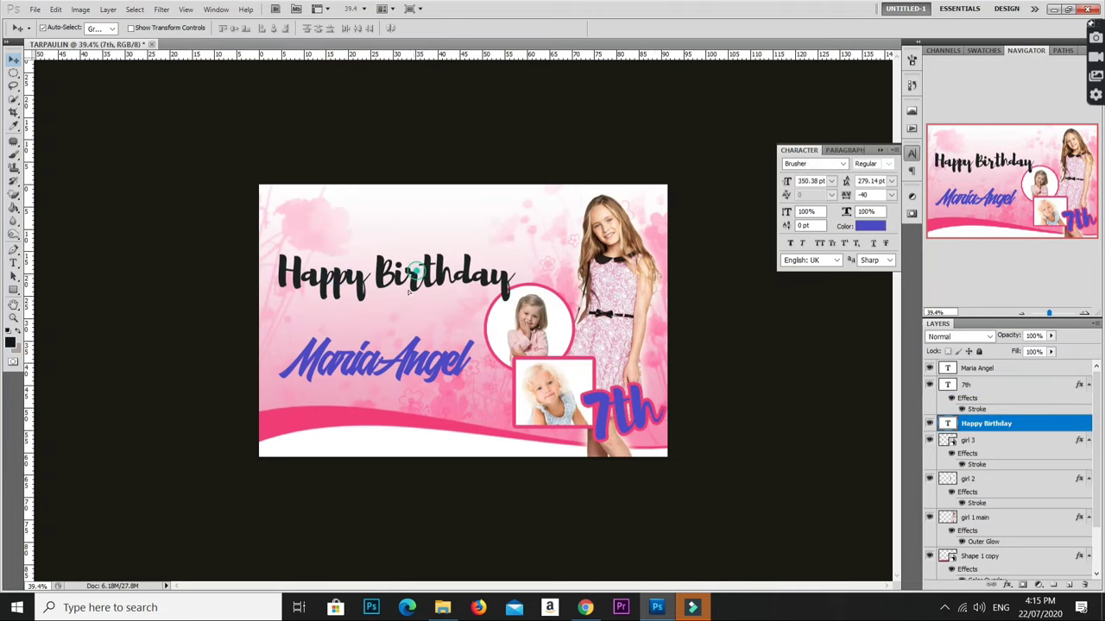
# Enlarge Happy Birthday to about 112% and move it up toward the top
pyautogui.hotkey('ctrl', 'z')
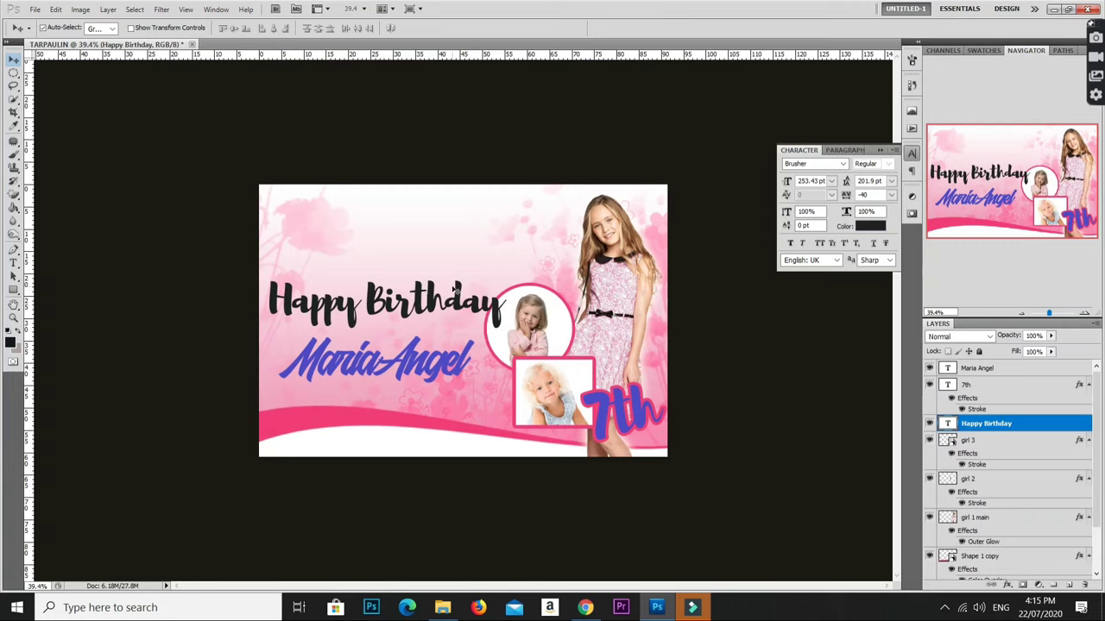
pyautogui.hotkey('ctrl', 't')
pyautogui.moveTo(505, 276); pyautogui.dragTo(533, 264)
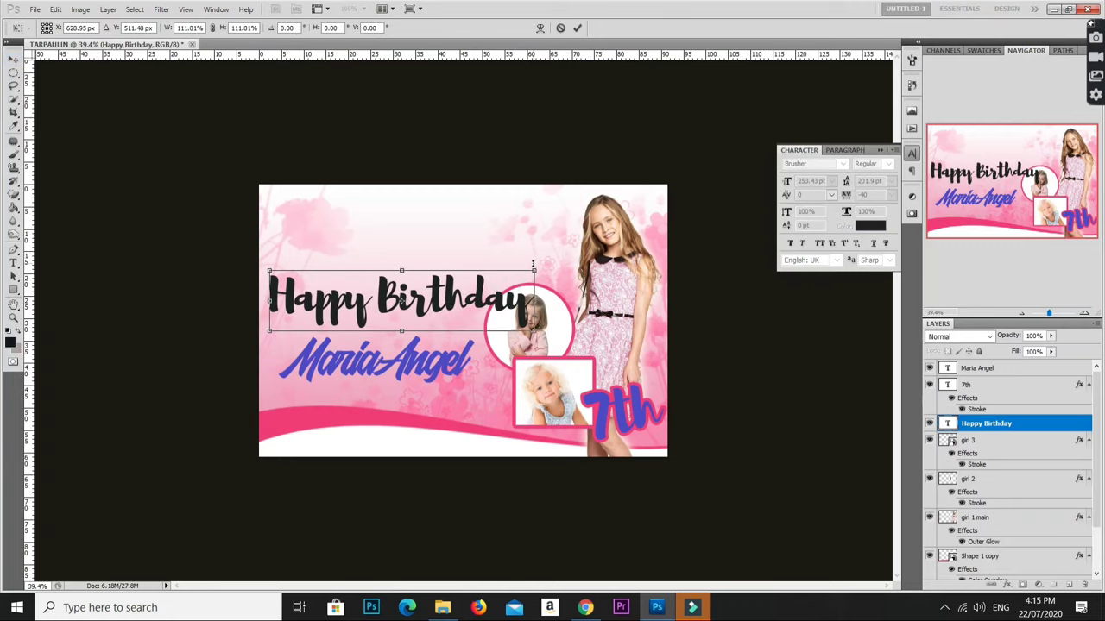
pyautogui.press('Return')
pyautogui.moveTo(479, 291); pyautogui.dragTo(483, 226)
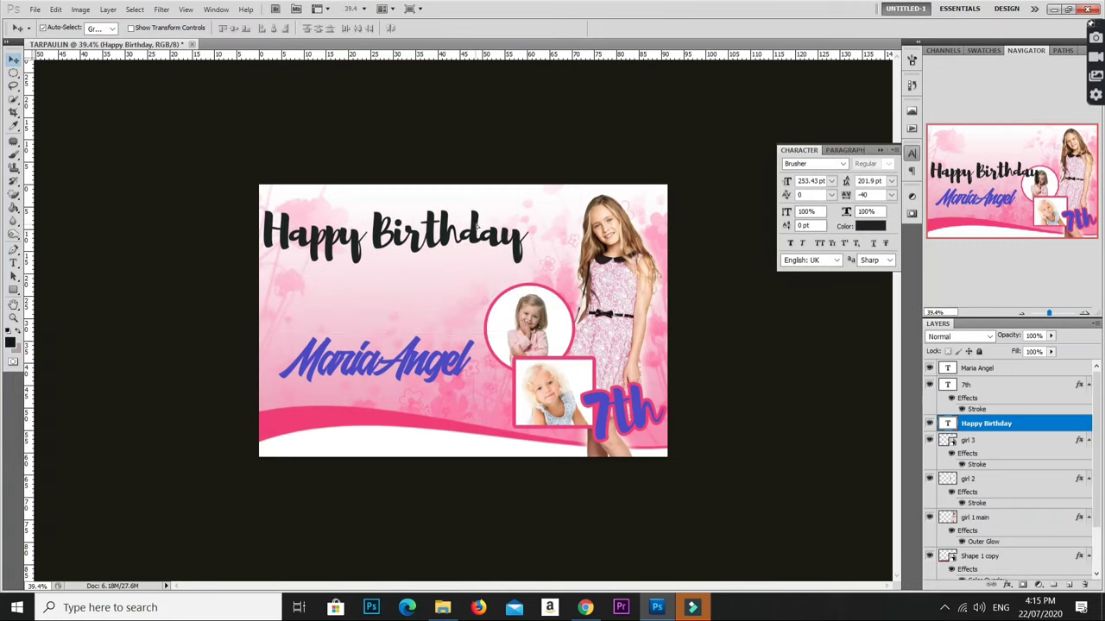
# Move the name text up directly beneath Happy Birthday
pyautogui.click(432, 361)
pyautogui.moveTo(431, 360); pyautogui.dragTo(442, 294)
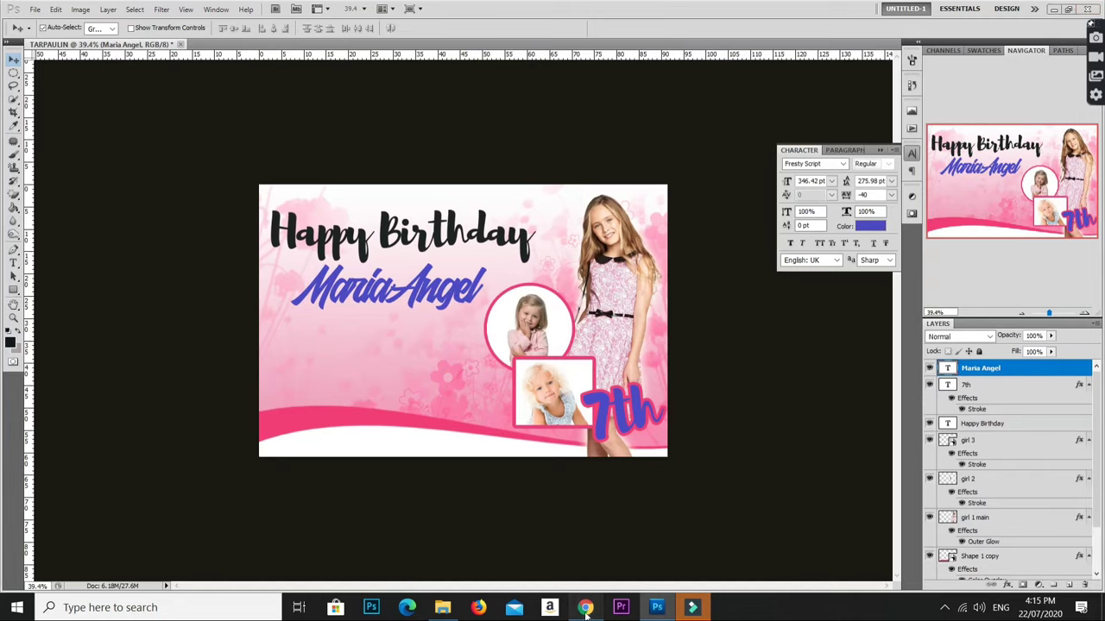
pyautogui.click(585, 608)
# Search Google for 'cinderella cartoon'
pyautogui.click(296, 36)
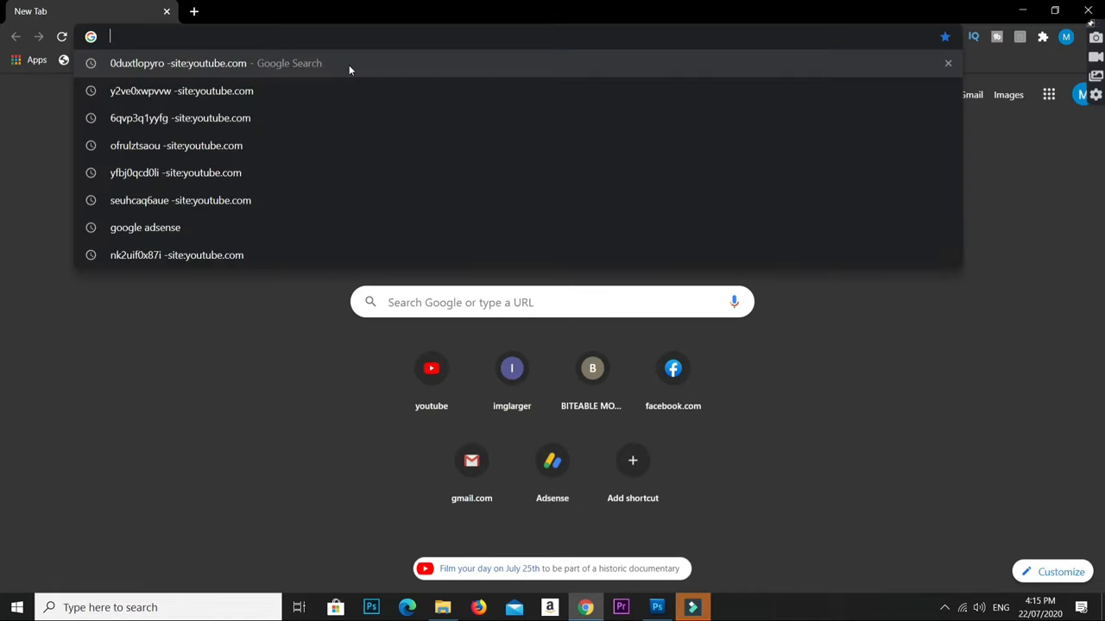
pyautogui.write('c8')
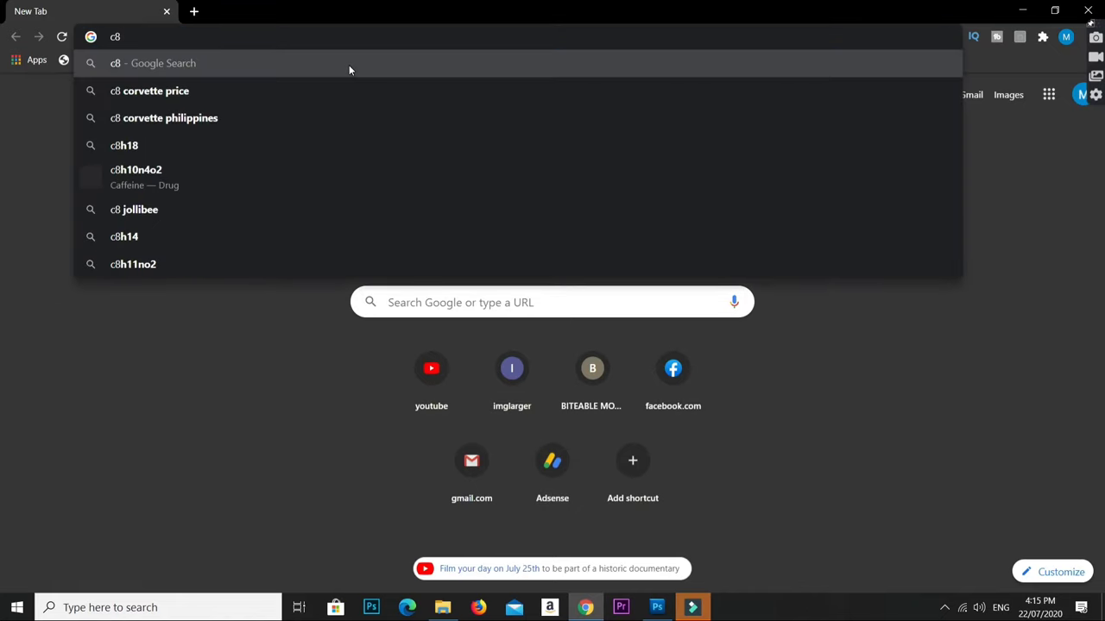
pyautogui.press('BackSpace')
pyautogui.write('inder')
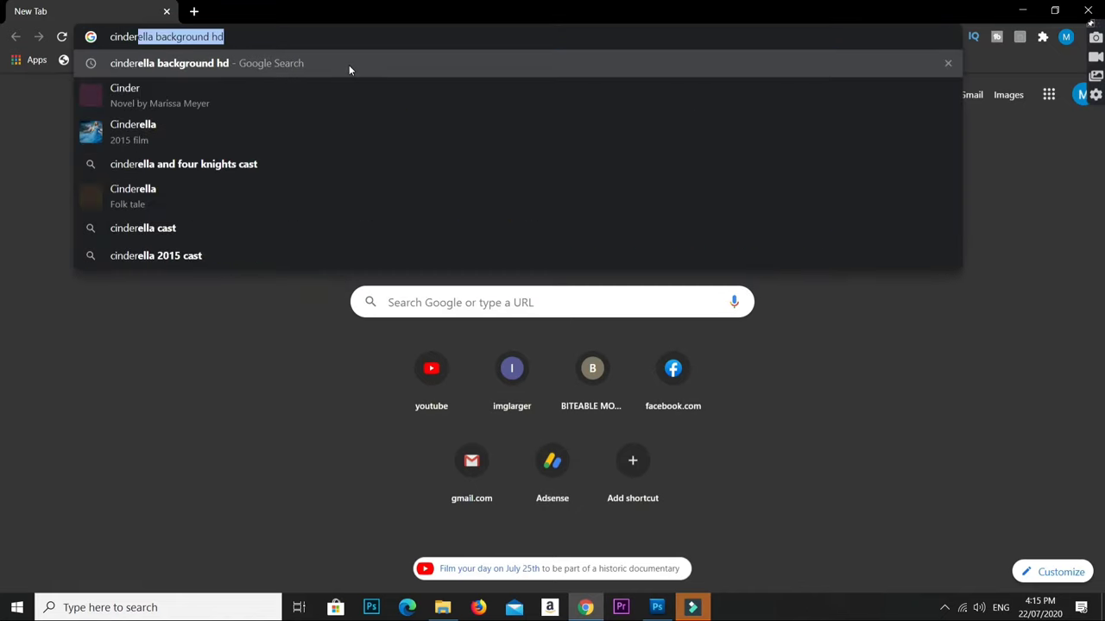
pyautogui.write('ella car')
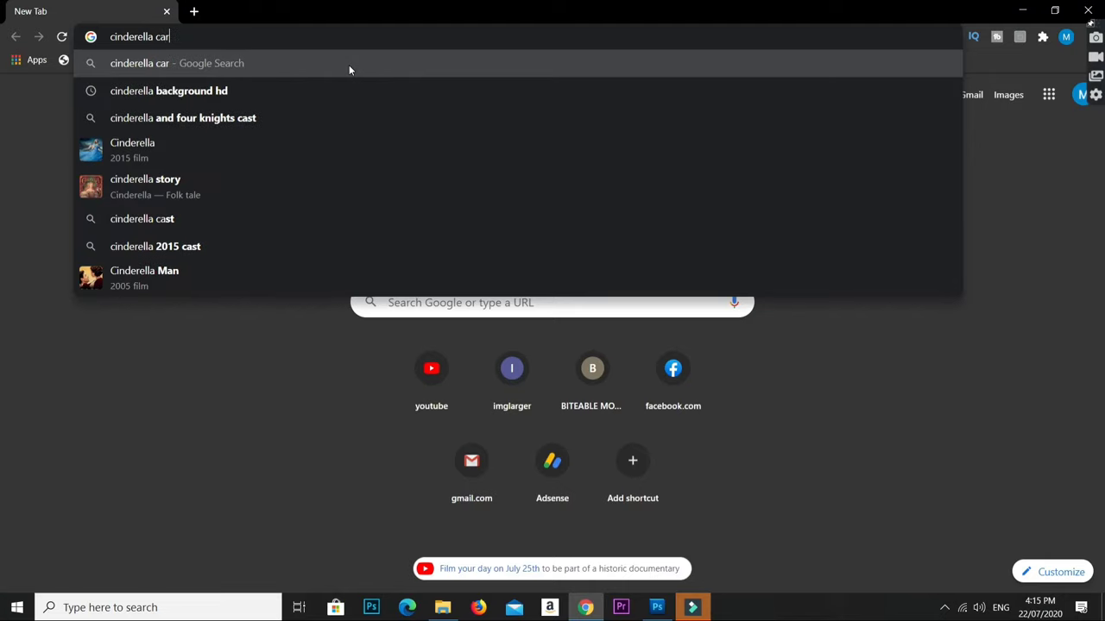
pyautogui.write('toon')
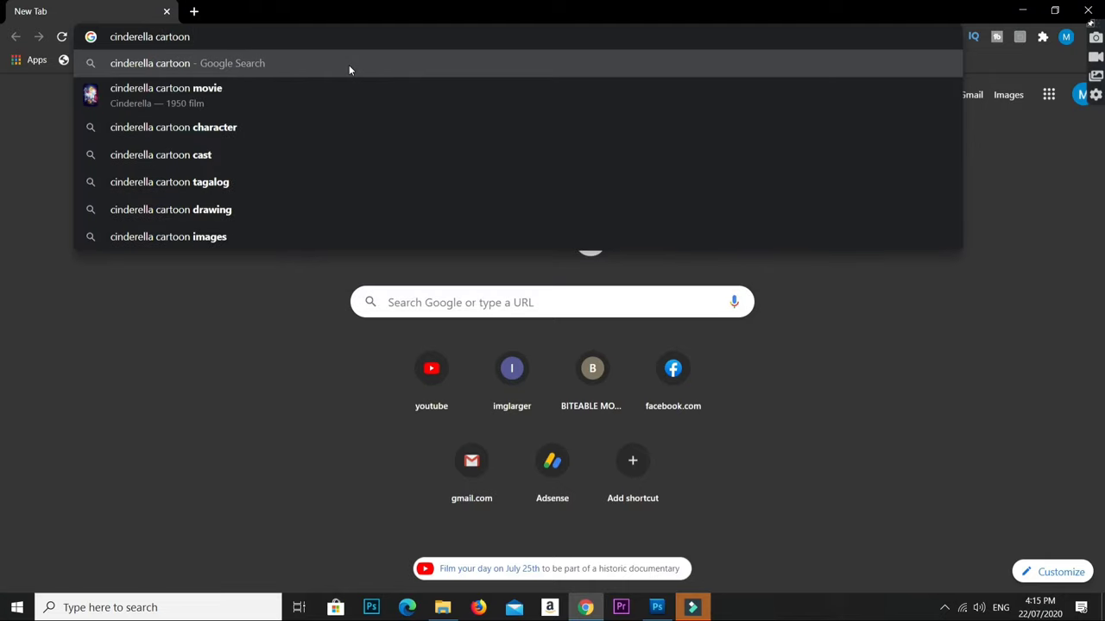
pyautogui.press('Return')
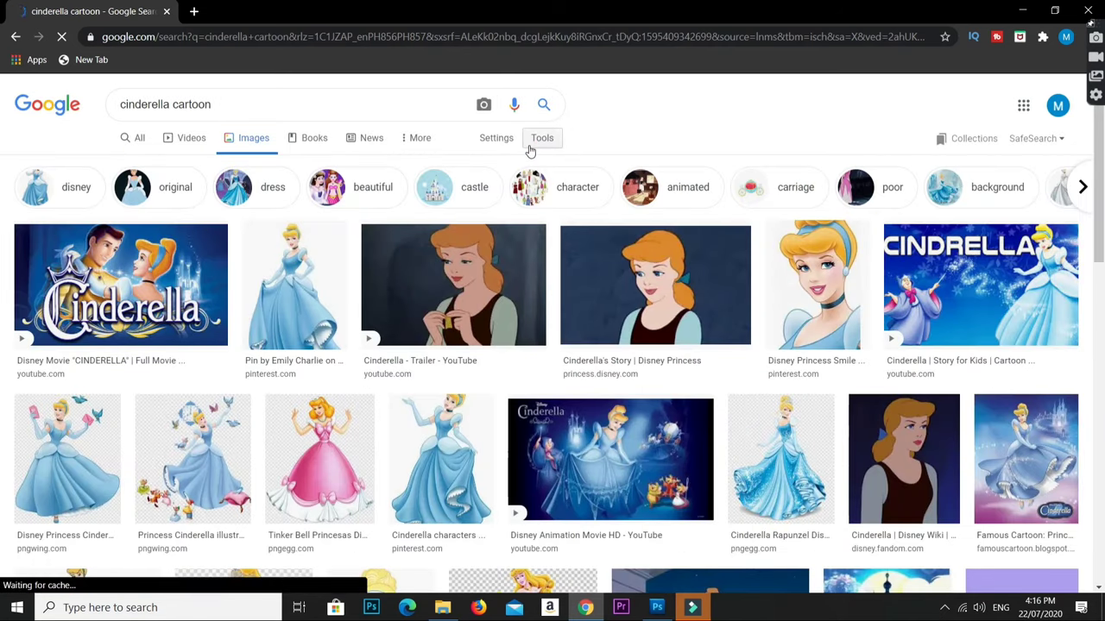
# Filter the cinderella cartoon image results to Large size
pyautogui.click(535, 144)
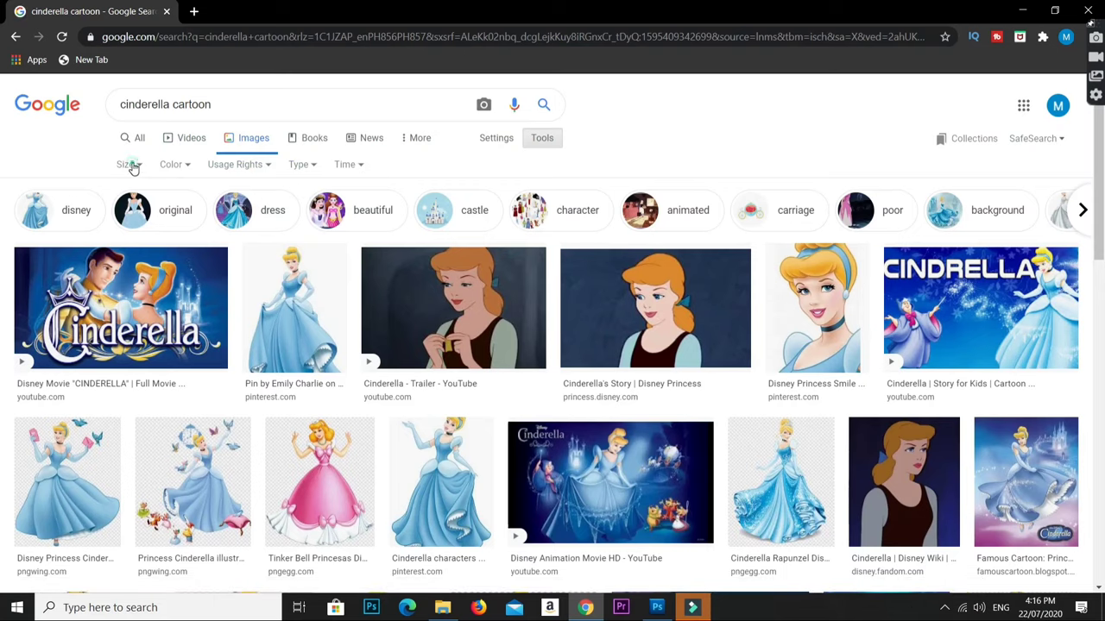
pyautogui.click(131, 164)
pyautogui.click(139, 212)
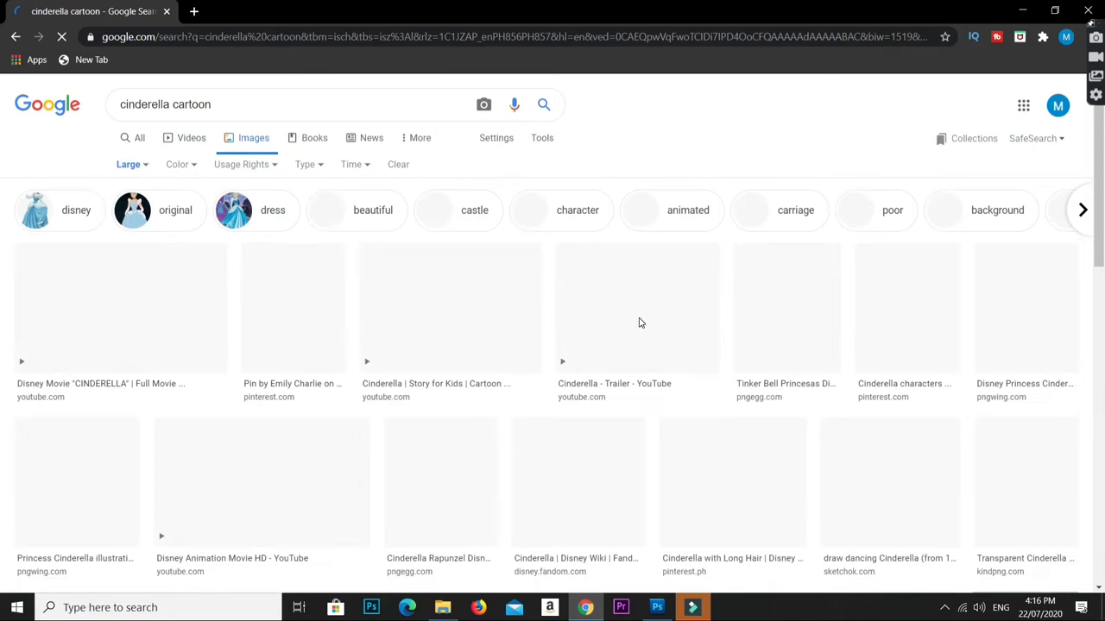
pyautogui.scroll(-1, 509, 304)
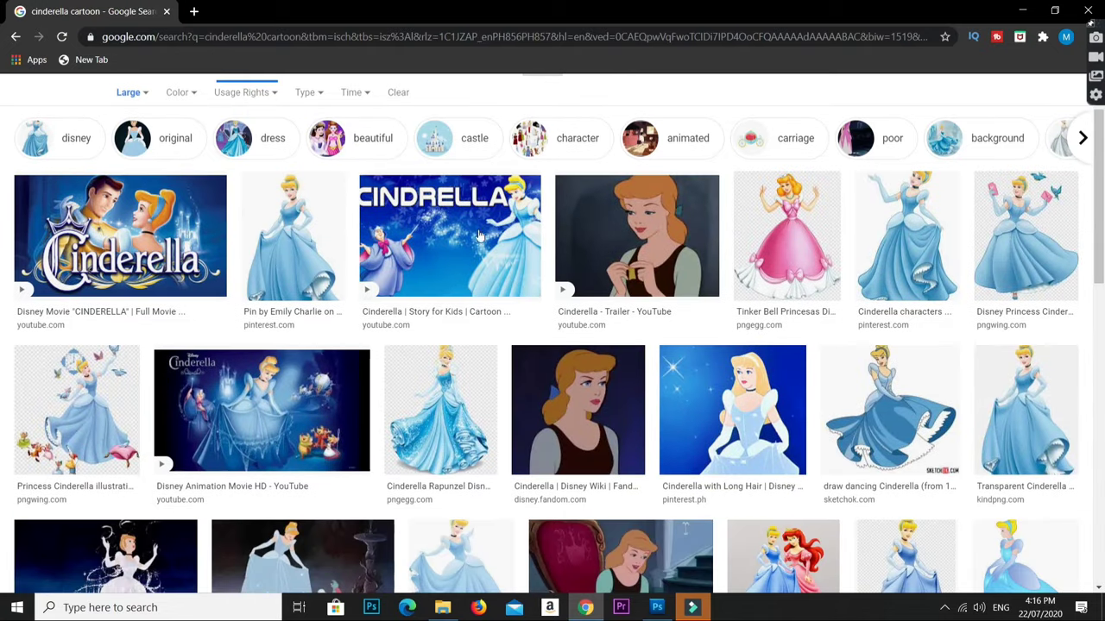
pyautogui.scroll(1, 834, 288)
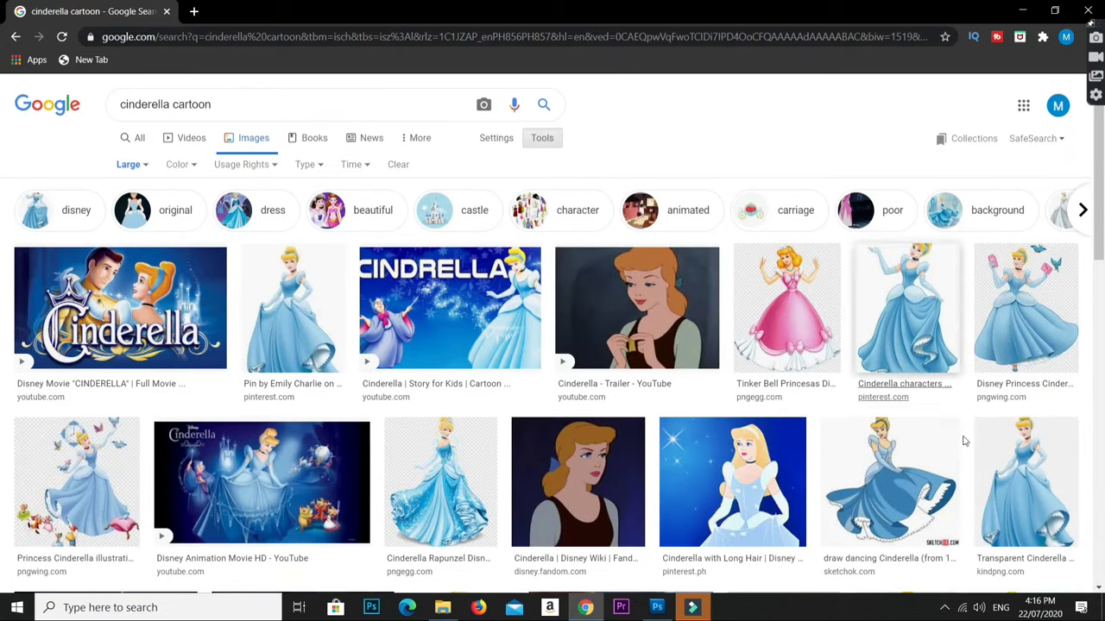
# Copy the full-length 1920 × 2871 Cinderella picture from its preview
pyautogui.click(323, 297)
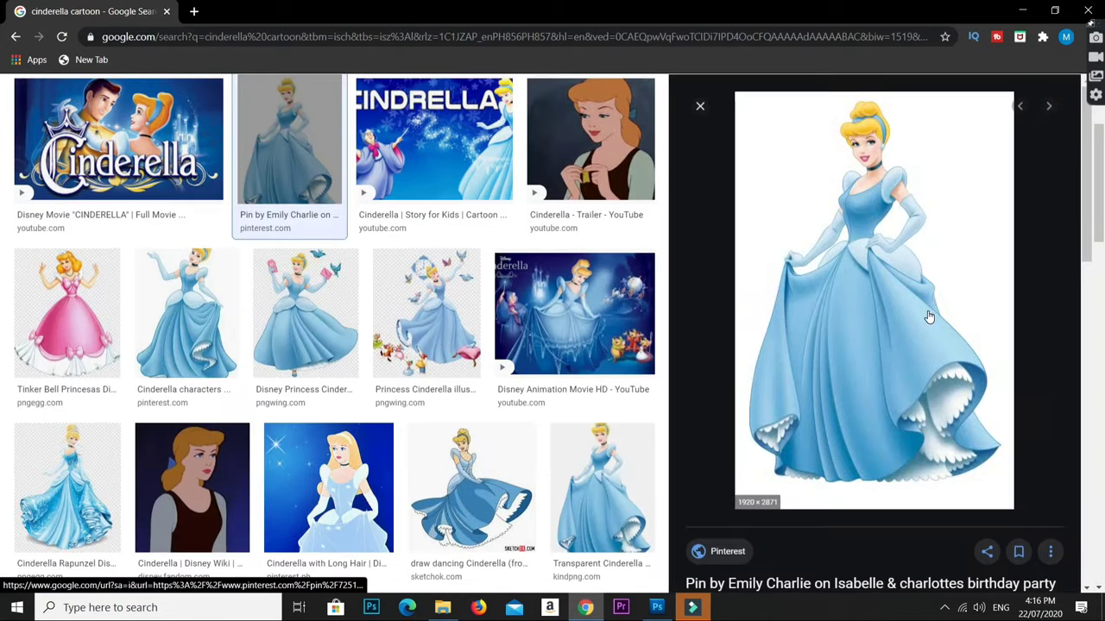
pyautogui.rightClick(941, 297)
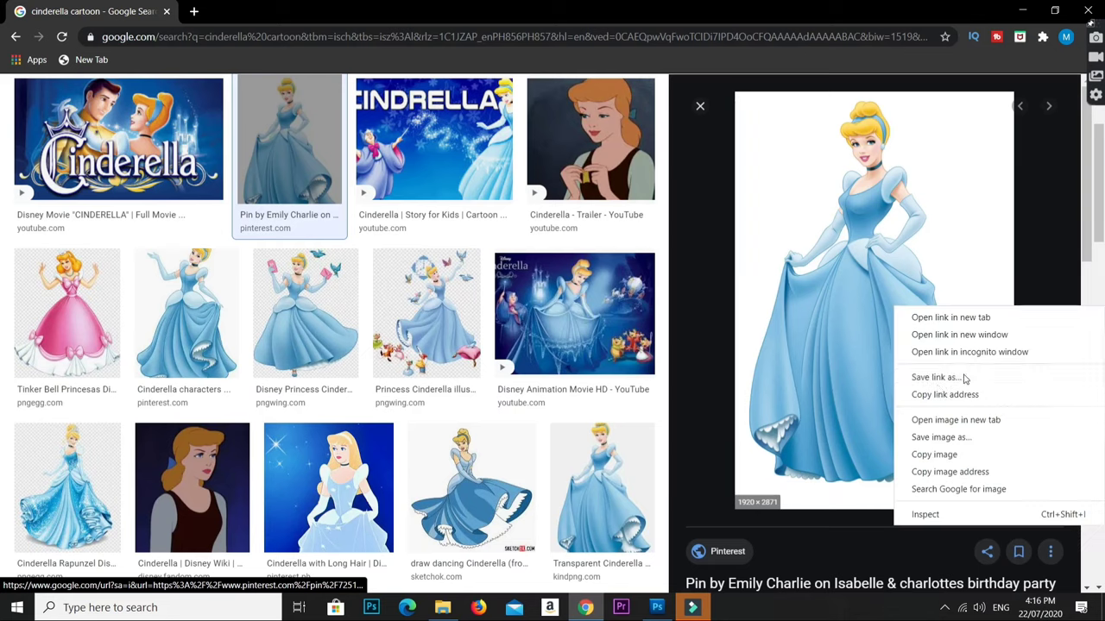
pyautogui.click(934, 455)
pyautogui.click(656, 608)
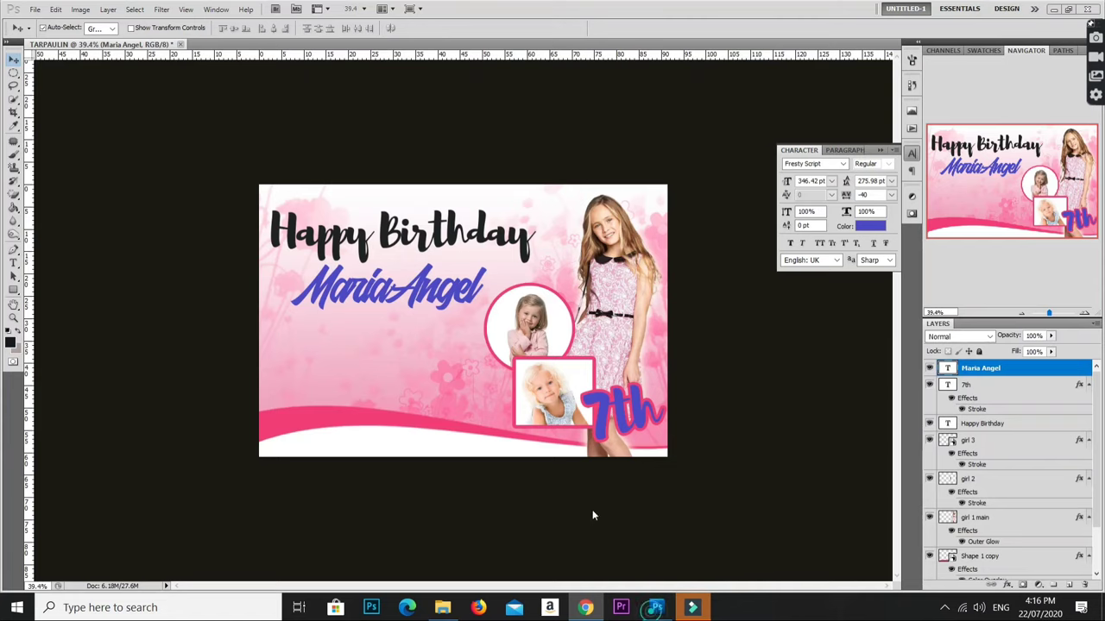
# Paste the Cinderella picture as a layer below Happy Birthday and erase its white background
pyautogui.click(437, 363)
pyautogui.click(495, 368)
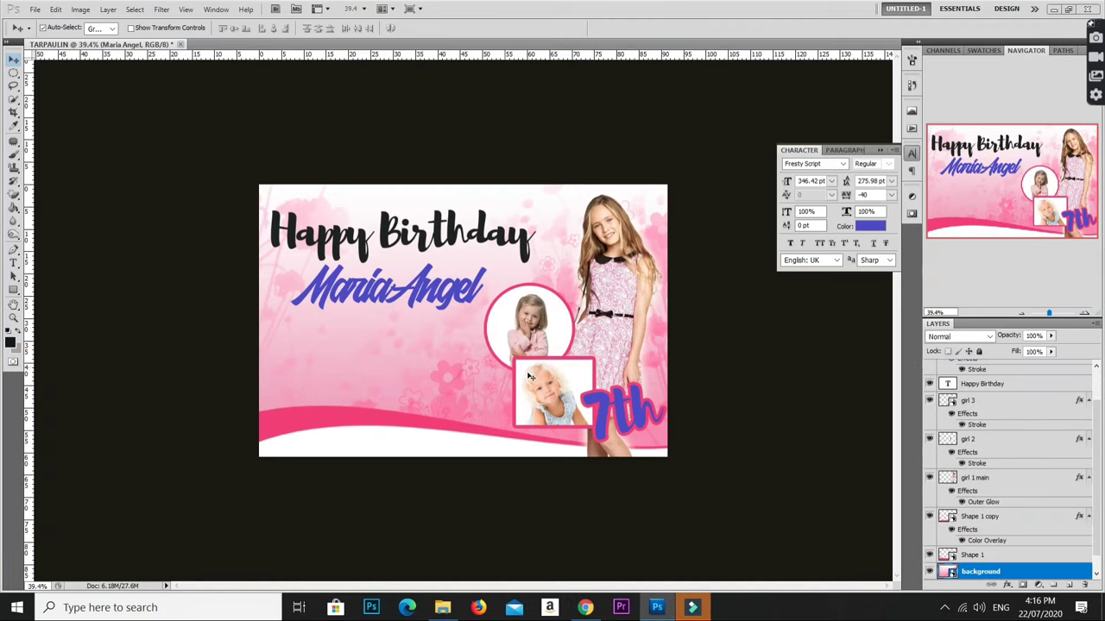
pyautogui.hotkey('ctrl', 'v')
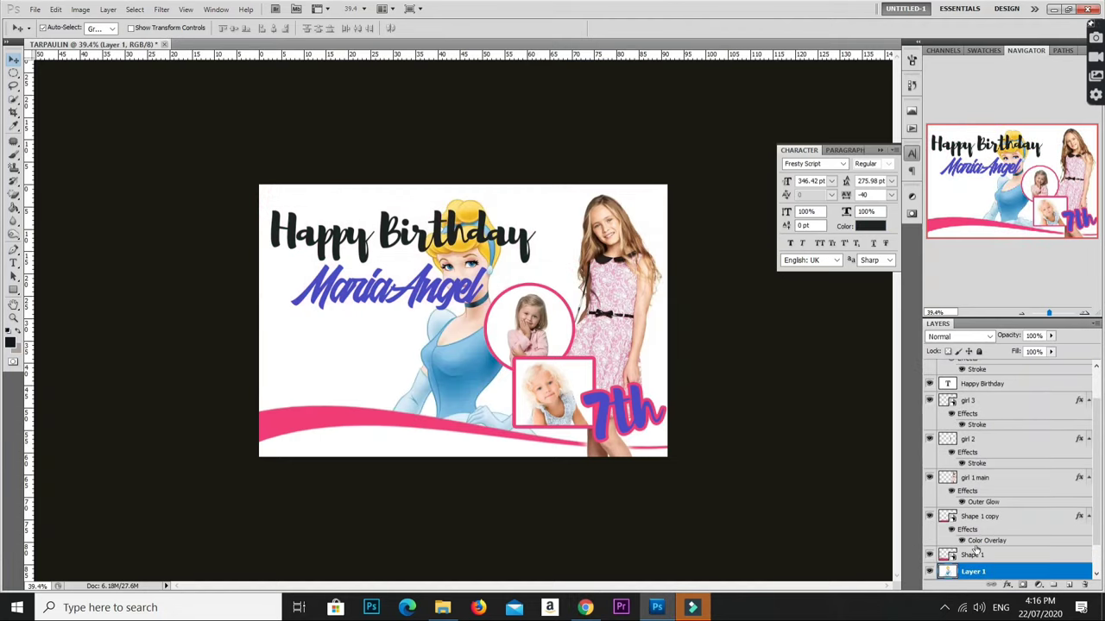
pyautogui.moveTo(456, 364); pyautogui.dragTo(373, 362)
pyautogui.moveTo(973, 571); pyautogui.dragTo(997, 399)
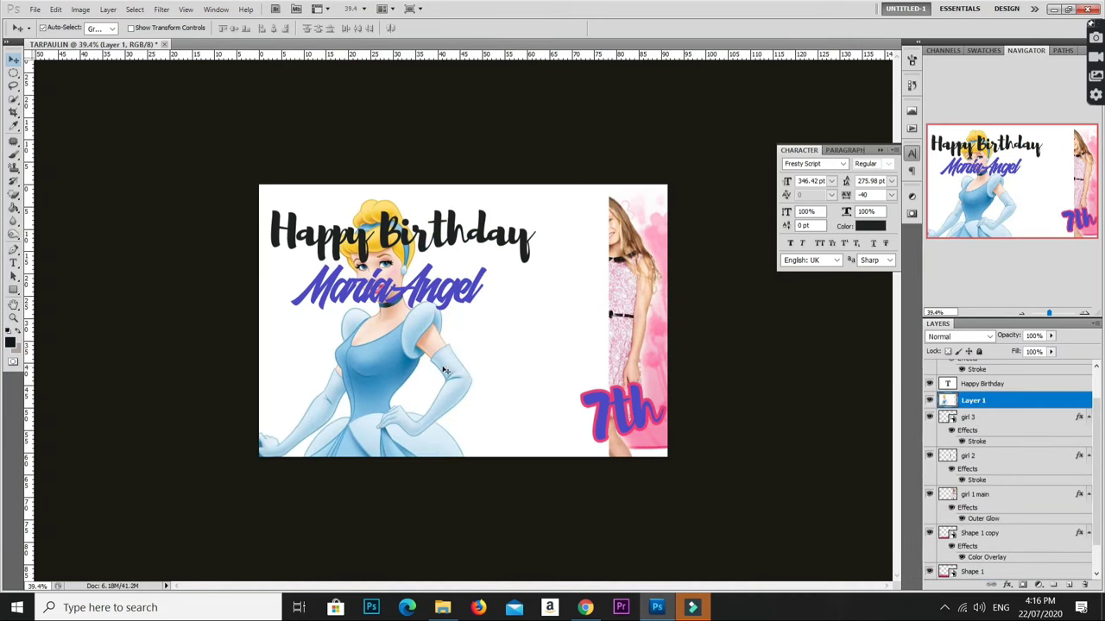
pyautogui.press('e')
pyautogui.click(486, 354)
pyautogui.click(425, 378)
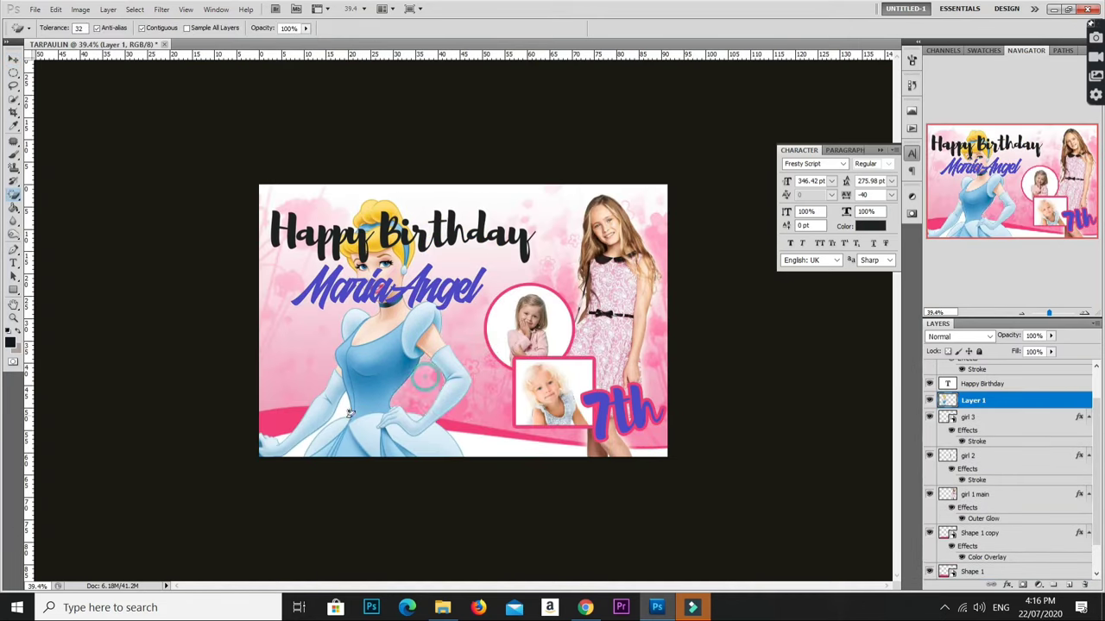
# Flip Cinderella horizontally, shrink it to about 65% and place it at the banner's left
pyautogui.press('v')
pyautogui.moveTo(366, 366); pyautogui.dragTo(323, 366)
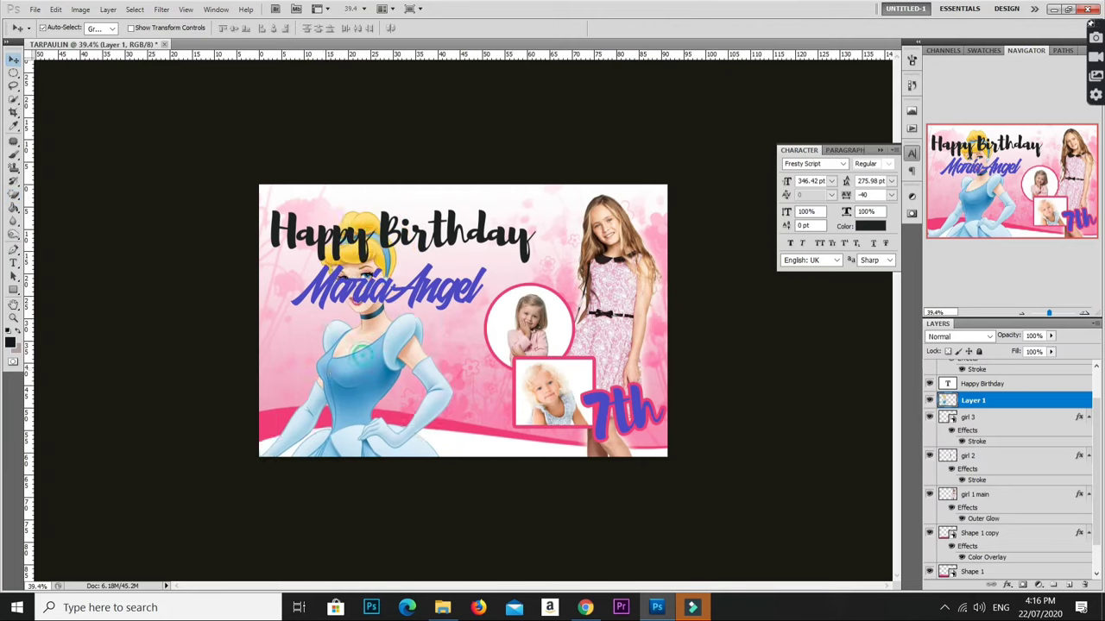
pyautogui.hotkey('ctrl', 't')
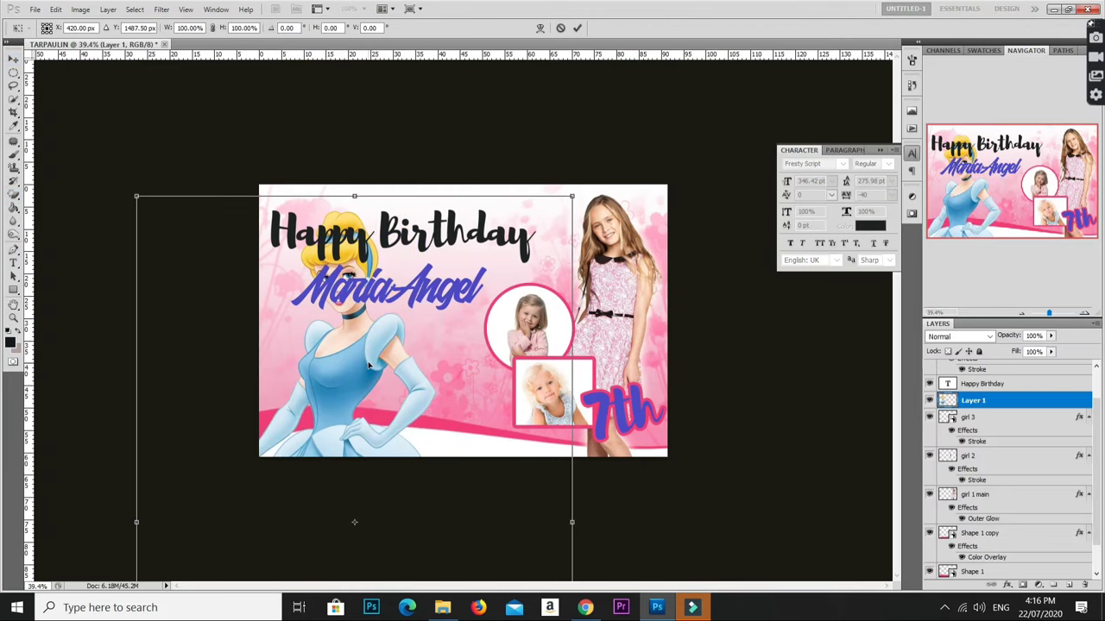
pyautogui.rightClick(366, 365)
pyautogui.click(417, 536)
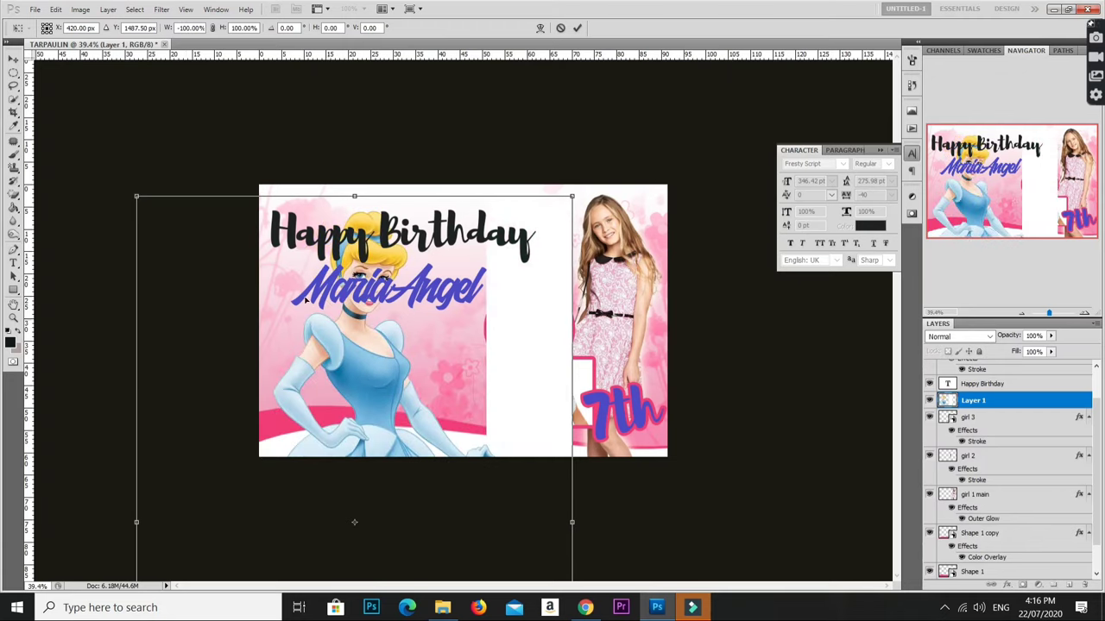
pyautogui.moveTo(137, 196)
pyautogui.mouseDown()
pyautogui.moveTo(234, 291)
pyautogui.moveTo(239, 353)
pyautogui.moveTo(311, 365)
pyautogui.moveTo(337, 391)
pyautogui.mouseUp()
pyautogui.moveTo(447, 453)
pyautogui.mouseDown()
pyautogui.moveTo(333, 322)
pyautogui.moveTo(314, 277)
pyautogui.mouseUp()
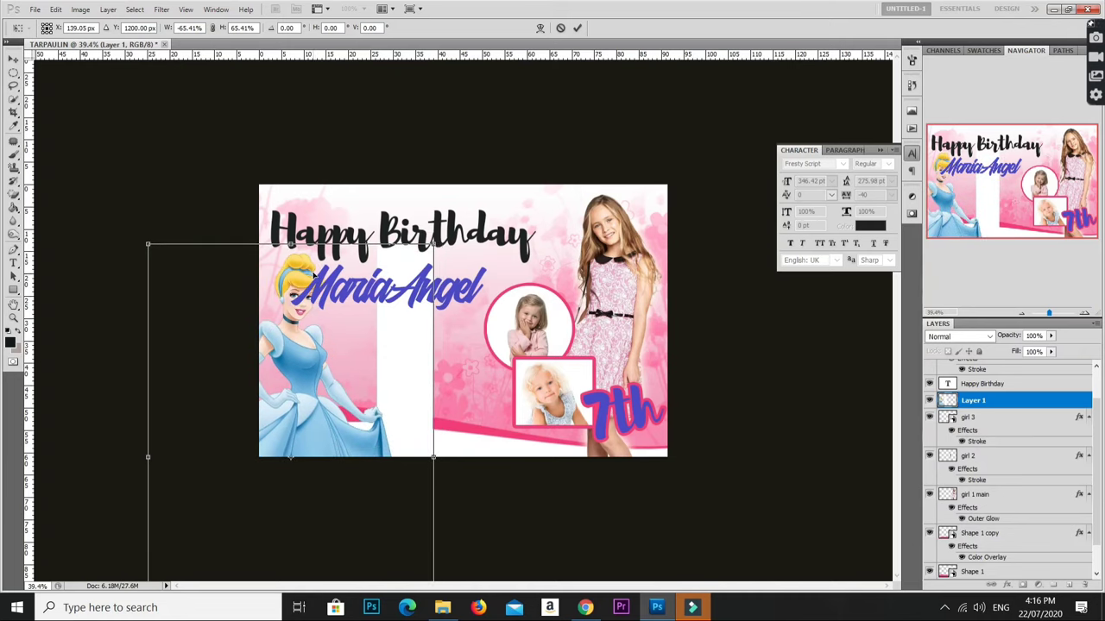
pyautogui.press('Return')
# Erase the leftover white strip beside Cinderella and move the name text right
pyautogui.press('e')
pyautogui.click(400, 348)
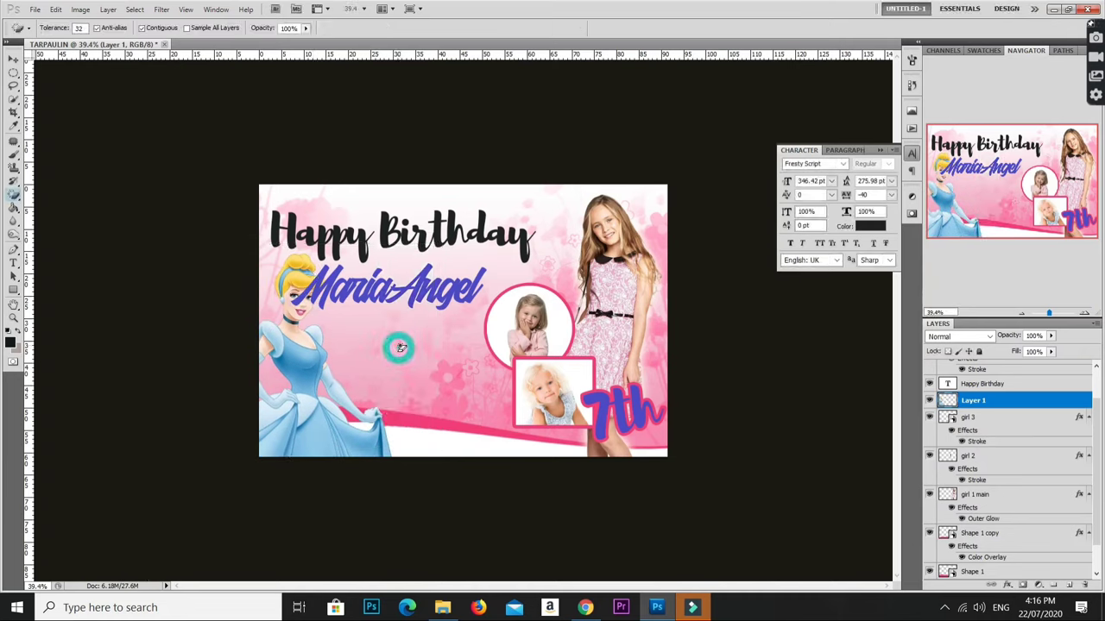
pyautogui.press('v')
pyautogui.moveTo(418, 294); pyautogui.dragTo(456, 290)
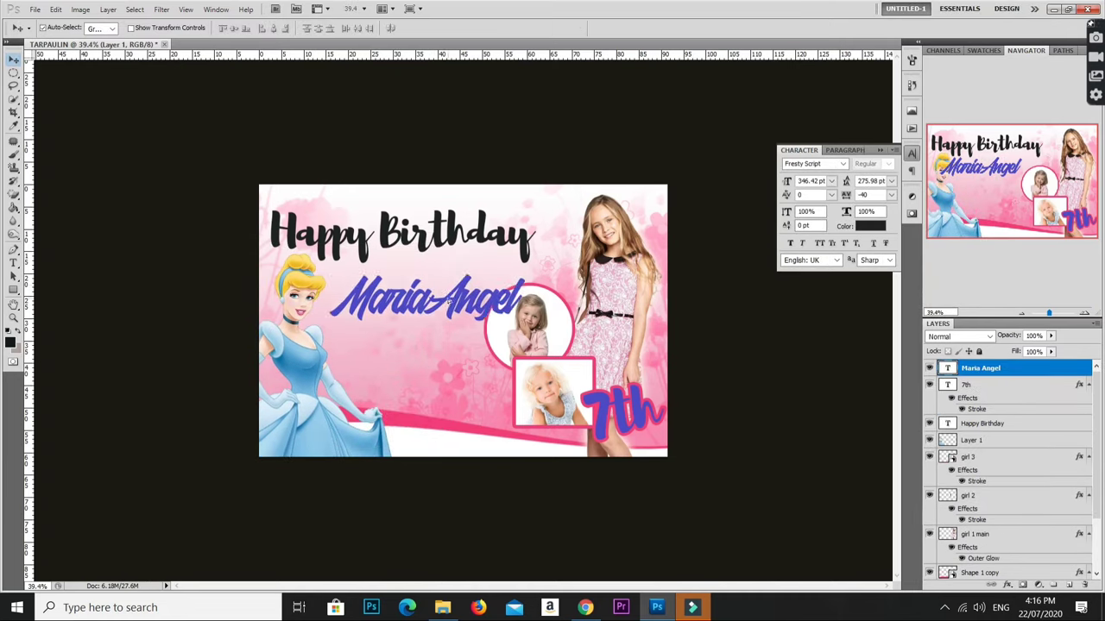
# Nudge Cinderella slightly up and to the left
pyautogui.moveTo(445, 242); pyautogui.dragTo(469, 235)
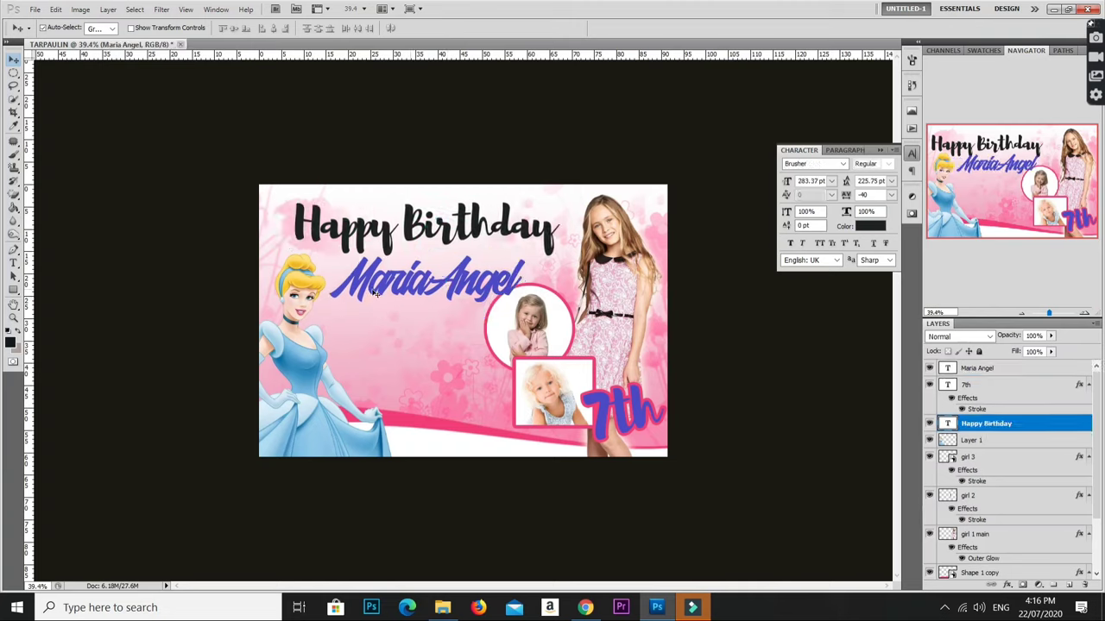
pyautogui.click(315, 307)
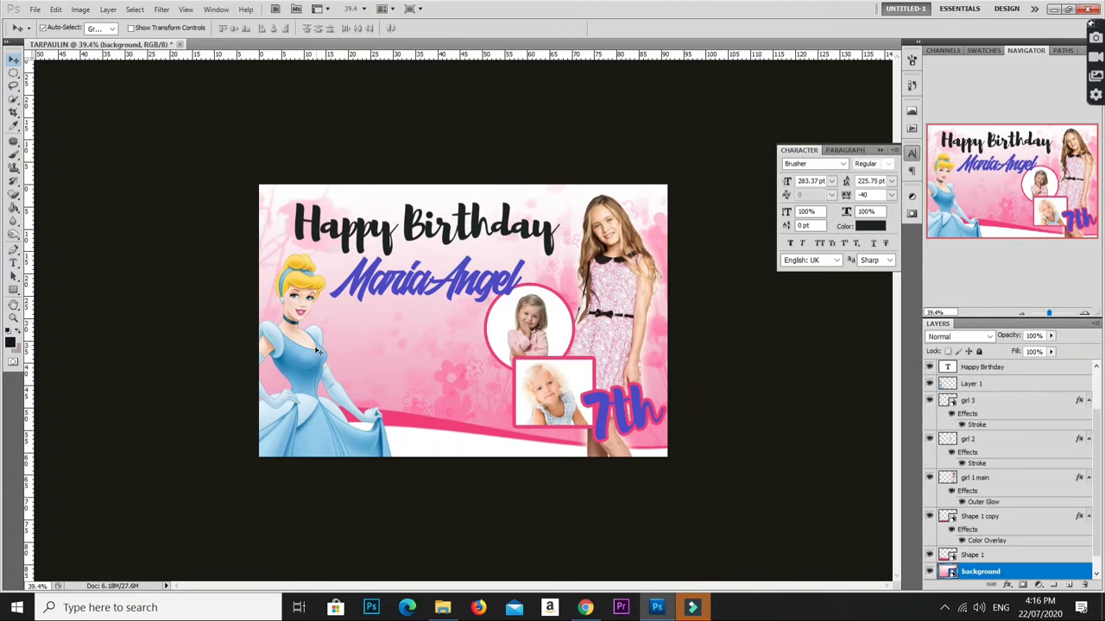
pyautogui.moveTo(318, 359); pyautogui.dragTo(318, 357)
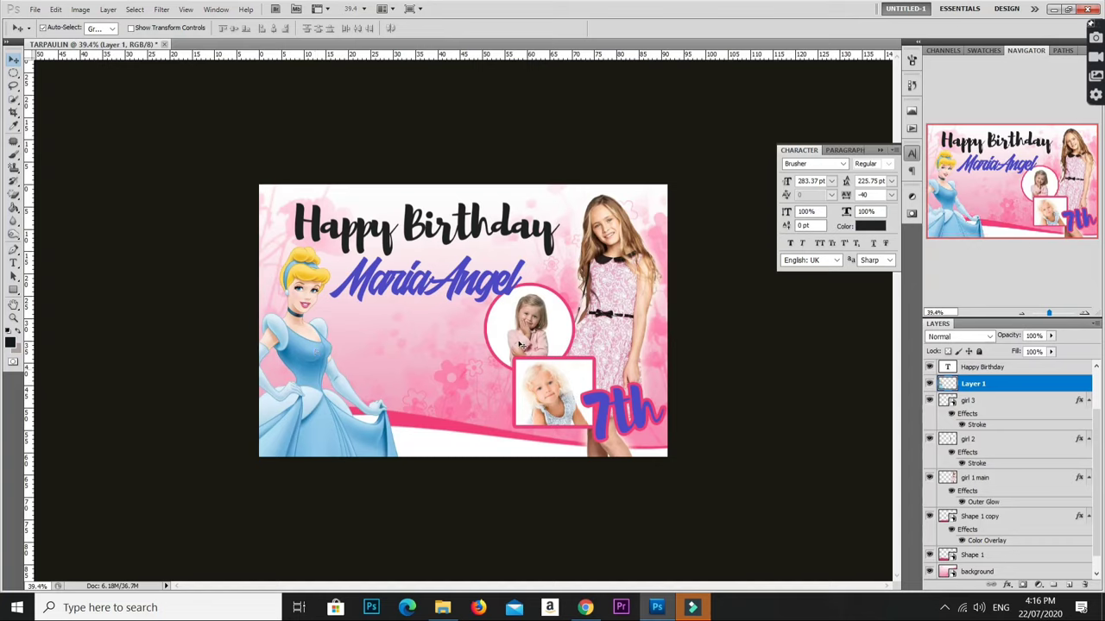
pyautogui.click(553, 371)
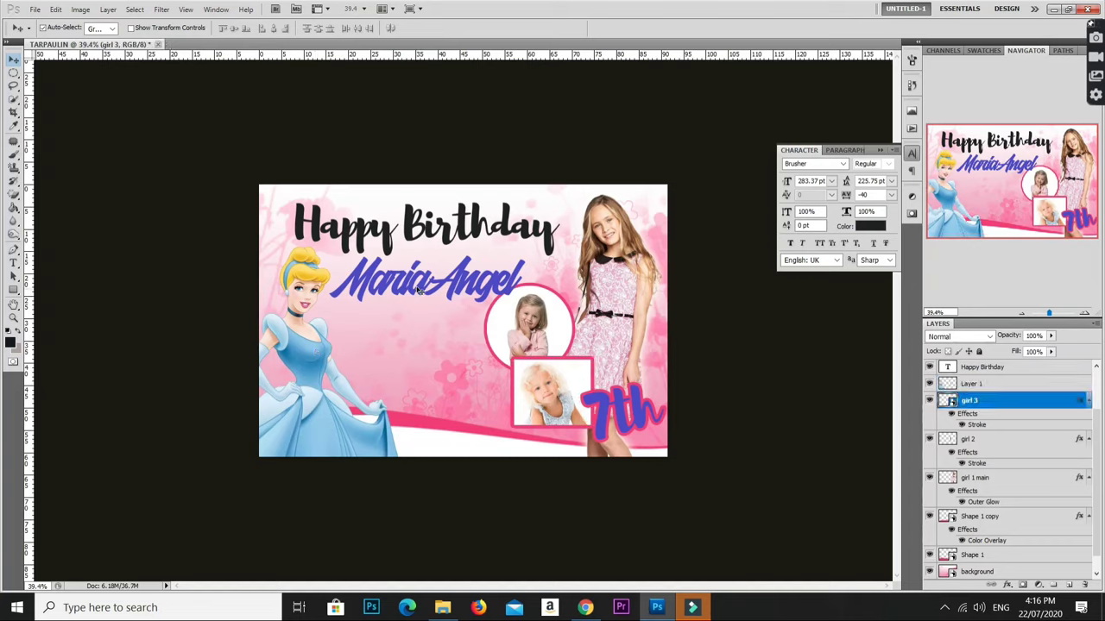
pyautogui.moveTo(456, 287); pyautogui.dragTo(456, 287)
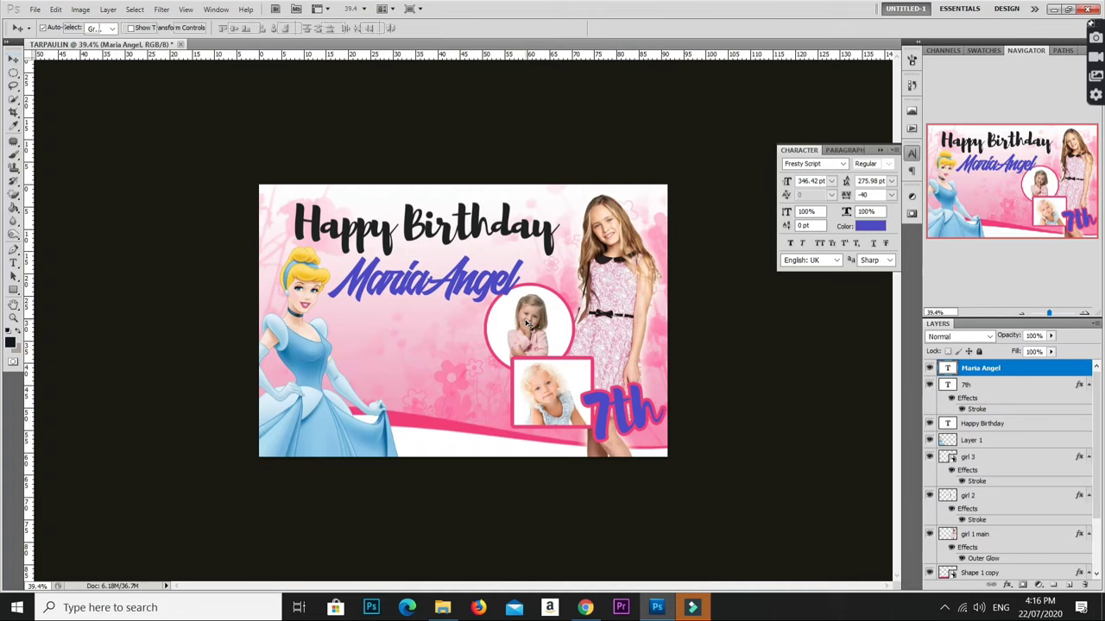
pyautogui.hotkey('ctrl', 't')
pyautogui.moveTo(523, 308); pyautogui.dragTo(499, 302)
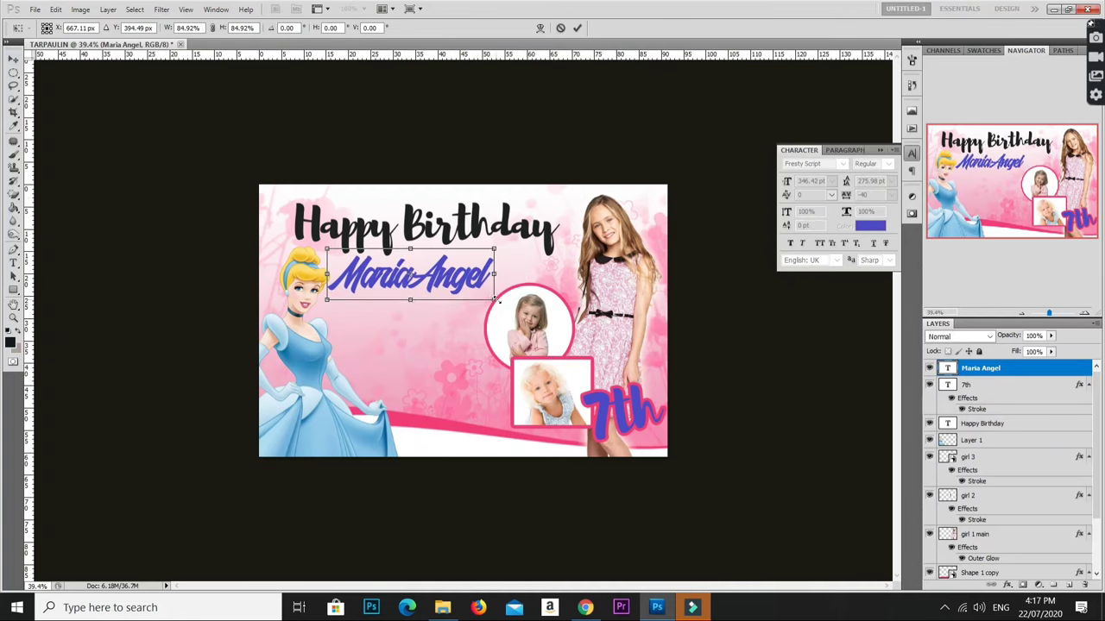
pyautogui.press('Return')
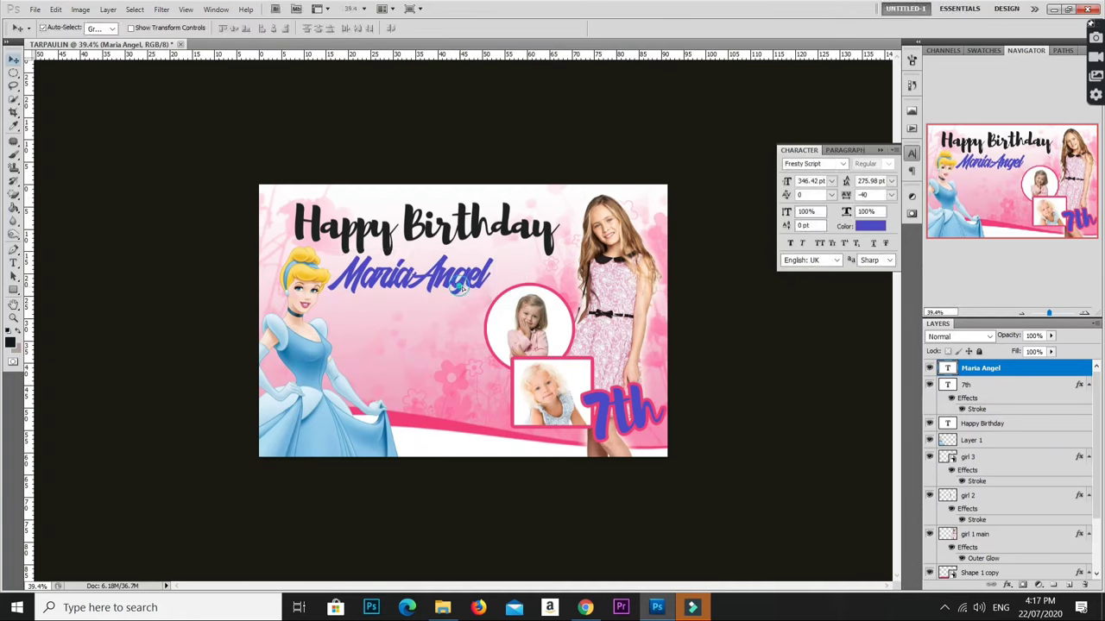
# Nudge Maria Angel a few pixels right and Happy Birthday slightly down
pyautogui.moveTo(460, 289); pyautogui.dragTo(467, 294)
pyautogui.press('Right')
pyautogui.press('Right')
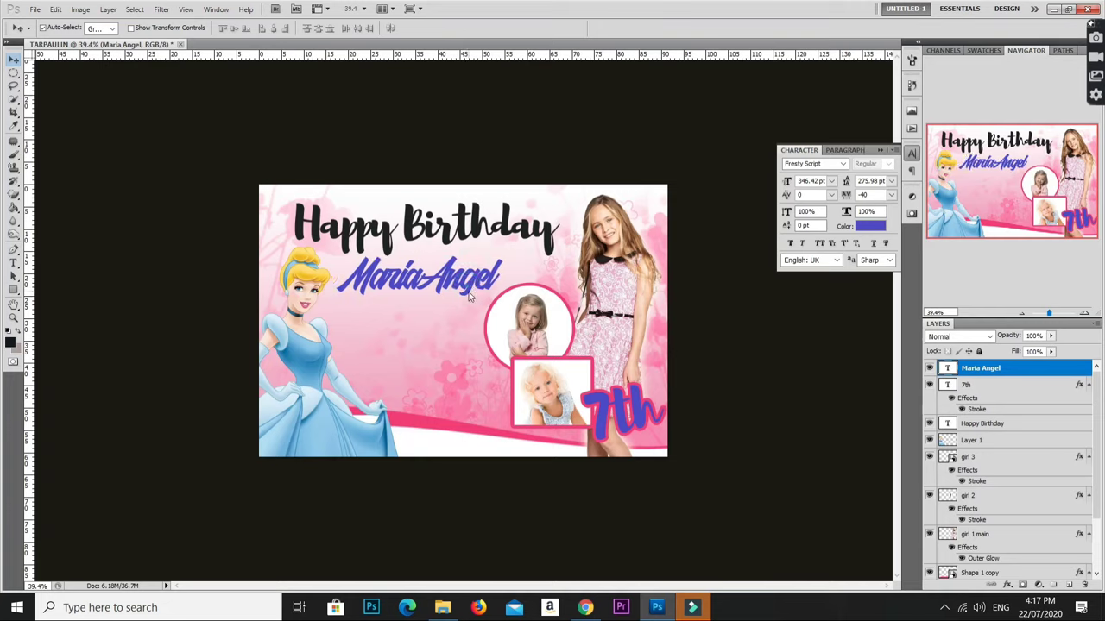
pyautogui.press('Right')
pyautogui.press('Right')
pyautogui.click(445, 235)
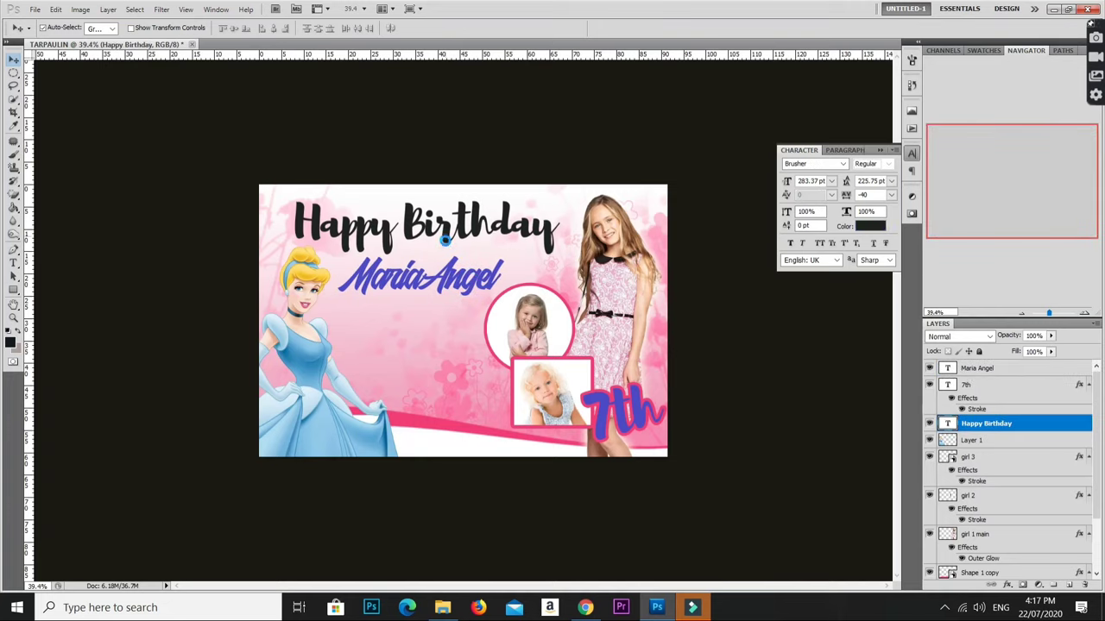
pyautogui.press('Up')
pyautogui.press('Up')
pyautogui.press('Up')
pyautogui.press('Down')
pyautogui.press('Down')
pyautogui.press('Down')
pyautogui.press('Down')
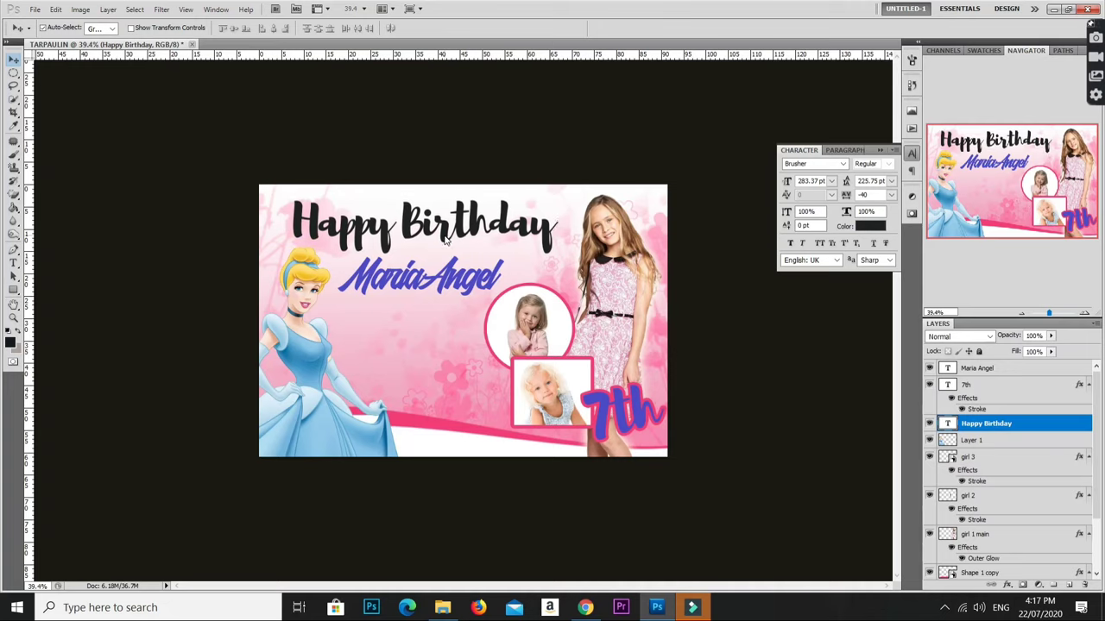
pyautogui.press('Down')
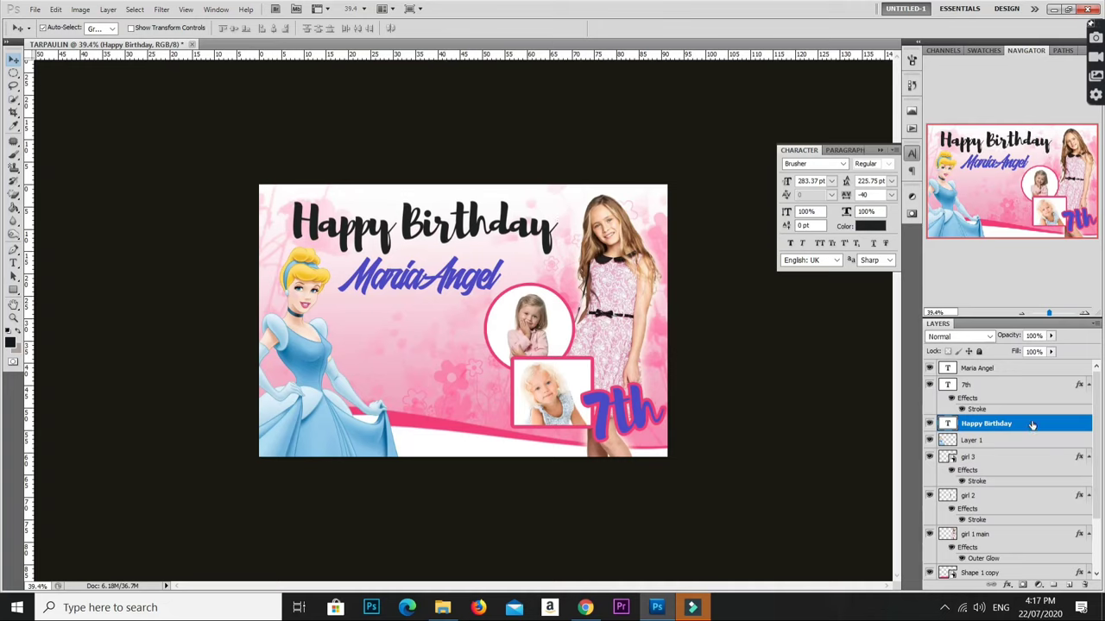
# Add a Foreground to Background gradient overlay to the Happy Birthday text
pyautogui.click(753, 289)
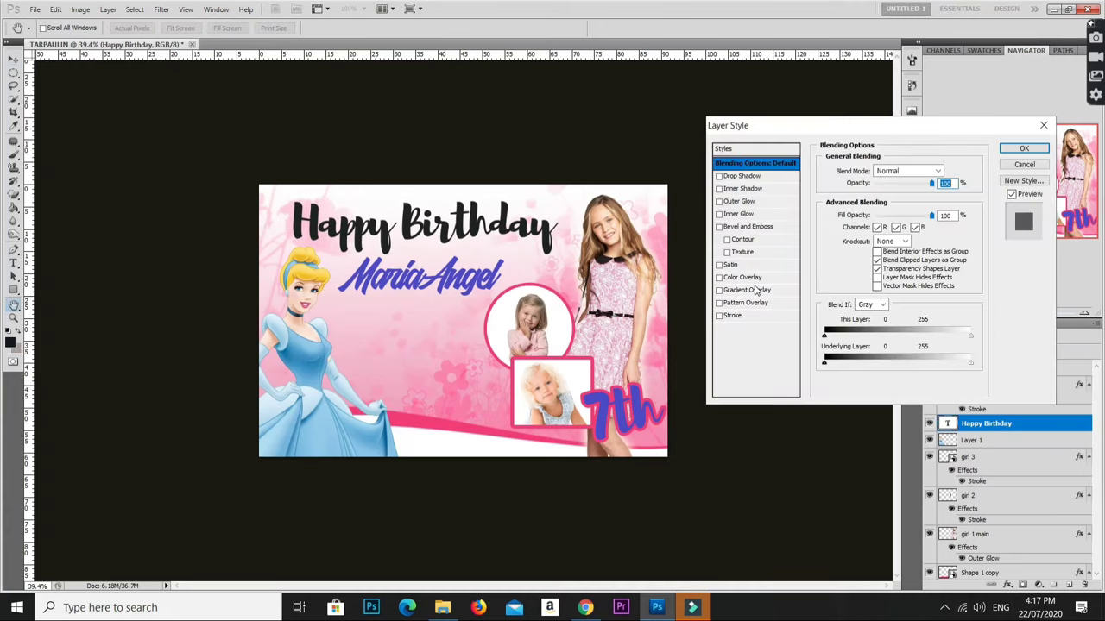
pyautogui.click(880, 197)
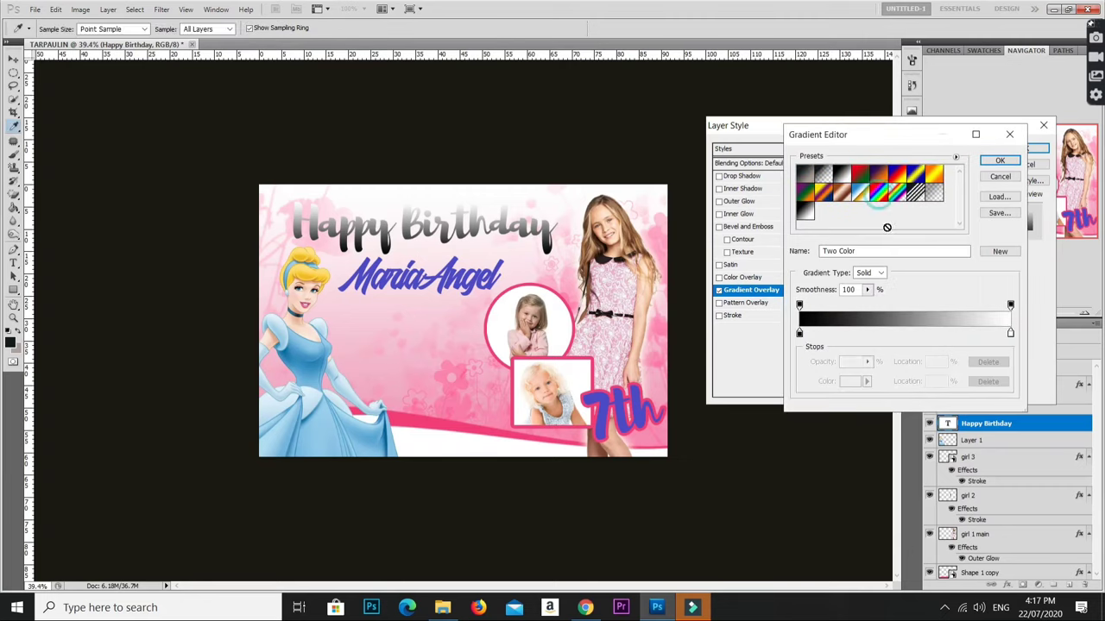
pyautogui.click(805, 173)
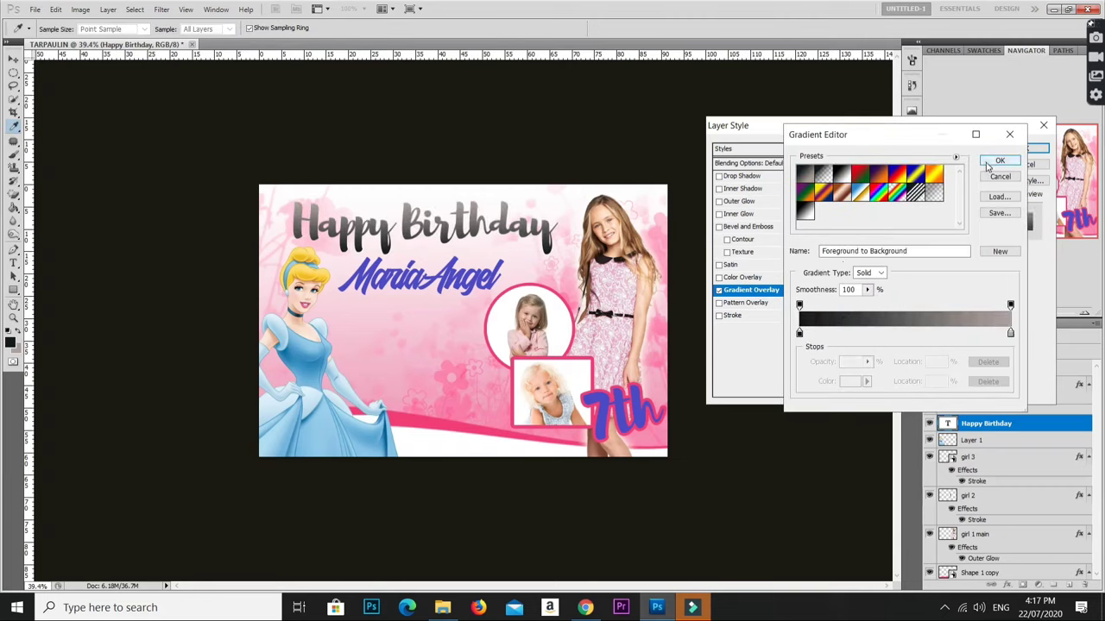
pyautogui.click(993, 163)
# Add a drop shadow at 100% opacity and apply the layer style
pyautogui.click(764, 176)
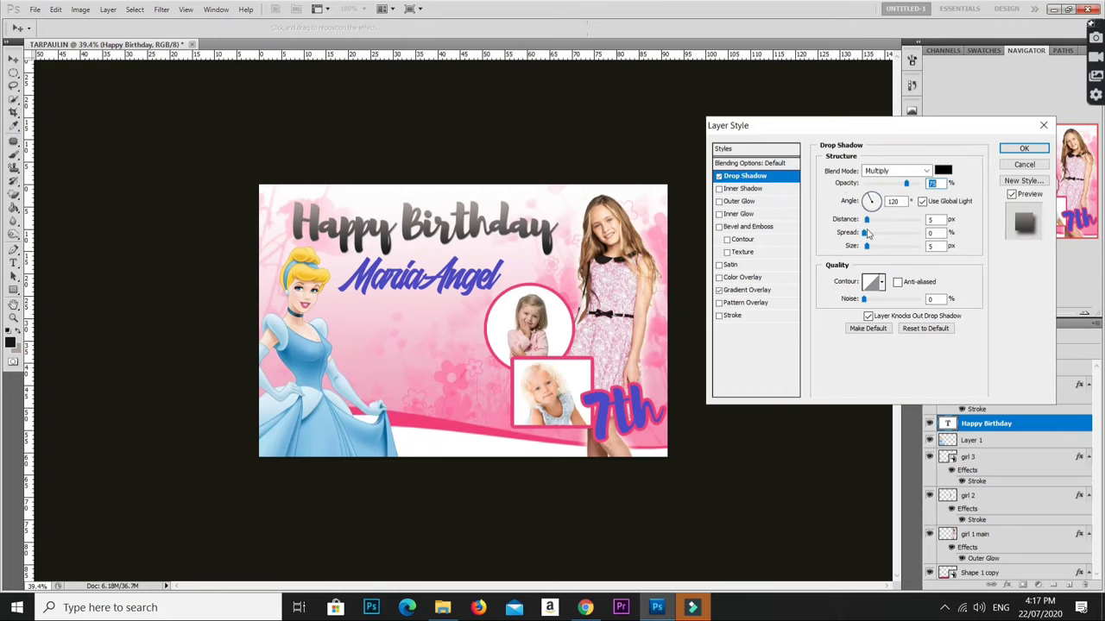
pyautogui.moveTo(867, 219); pyautogui.dragTo(867, 220)
pyautogui.moveTo(913, 188); pyautogui.dragTo(924, 190)
pyautogui.press('Return')
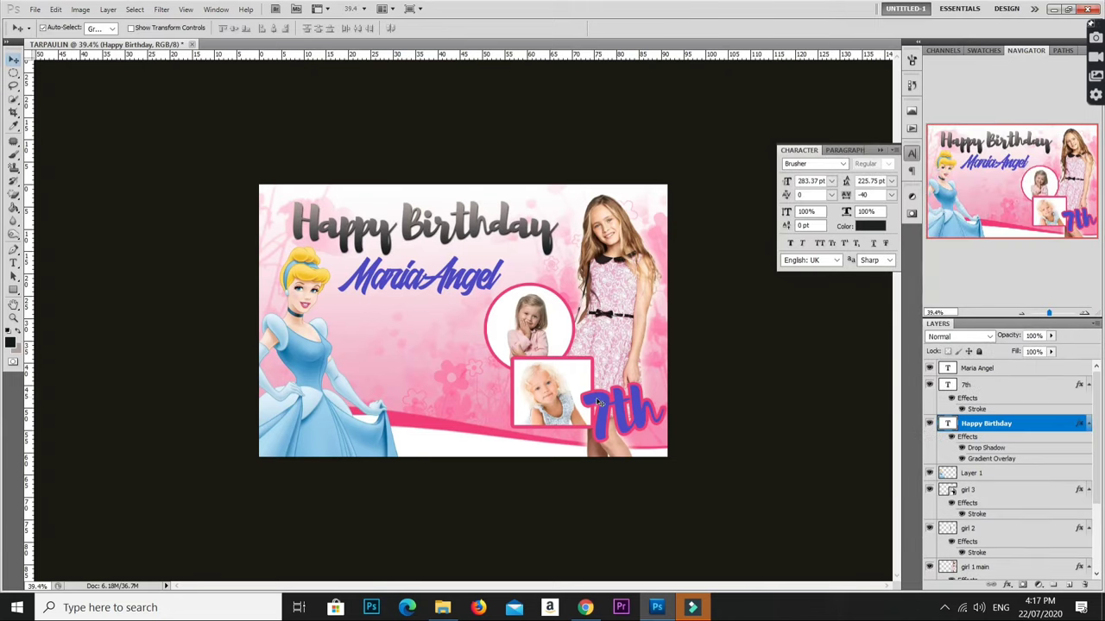
# Move the 7th text to the left of the square photo
pyautogui.moveTo(598, 403); pyautogui.dragTo(604, 406)
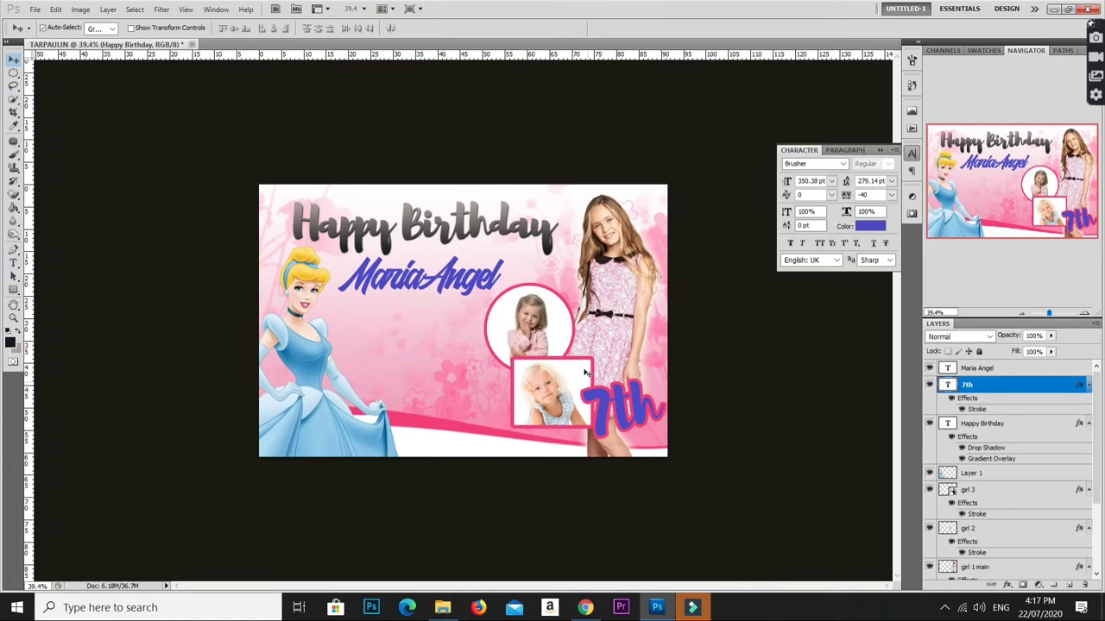
pyautogui.scroll(-3, 616, 273)
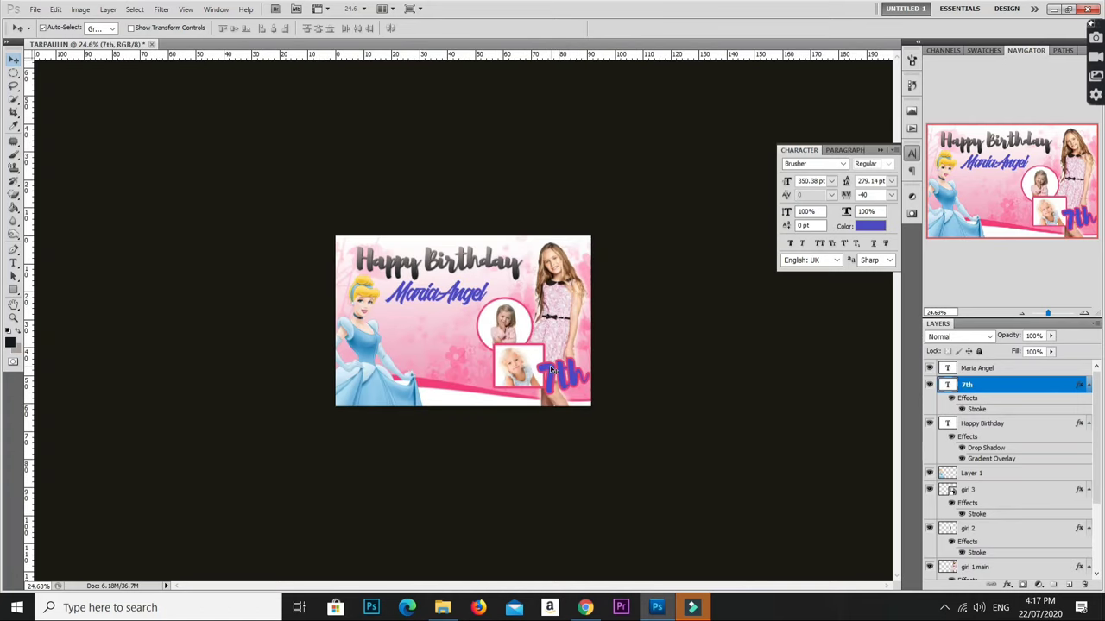
pyautogui.moveTo(552, 370); pyautogui.dragTo(549, 372)
pyautogui.scroll(2, 645, 338)
pyautogui.scroll(1, 663, 378)
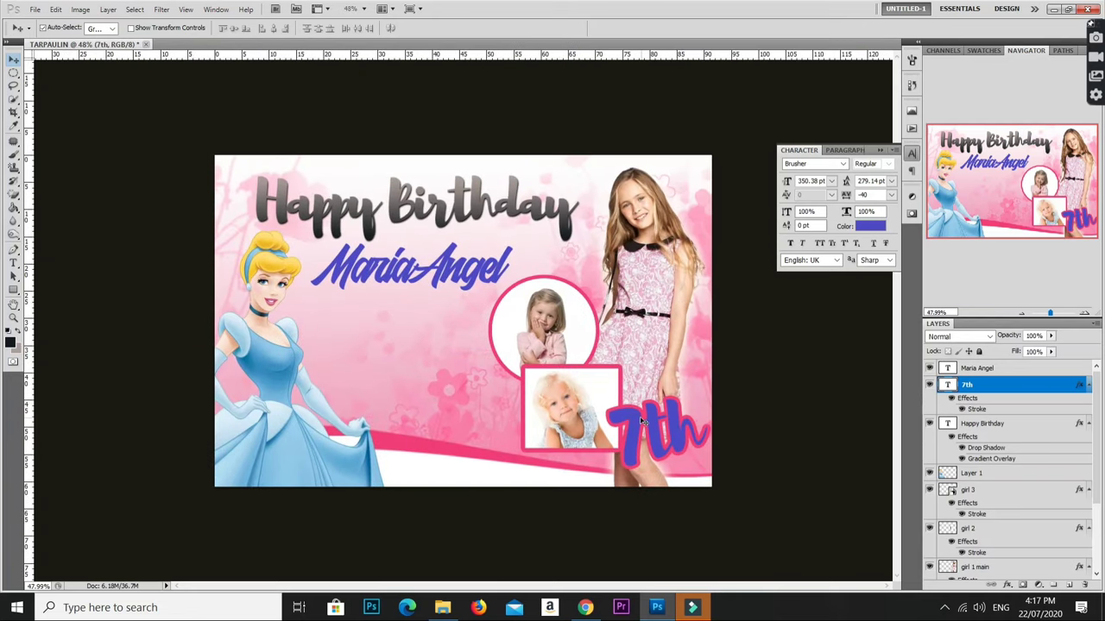
pyautogui.moveTo(634, 421); pyautogui.dragTo(453, 367)
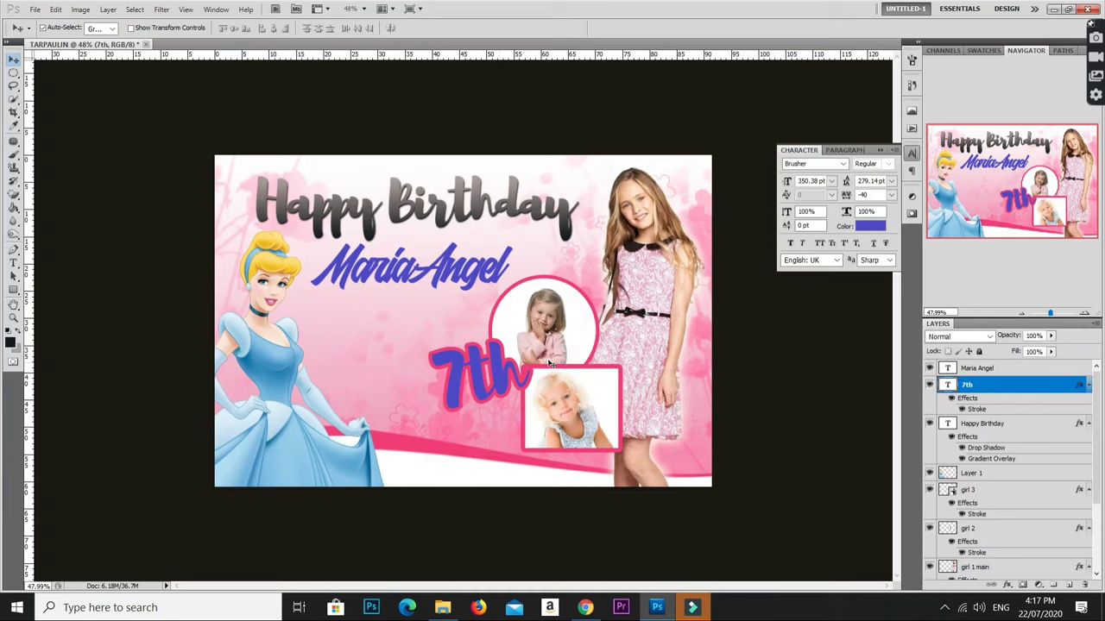
# Shift Happy Birthday left and enlarge it to about 106%
pyautogui.scroll(-2, 507, 370)
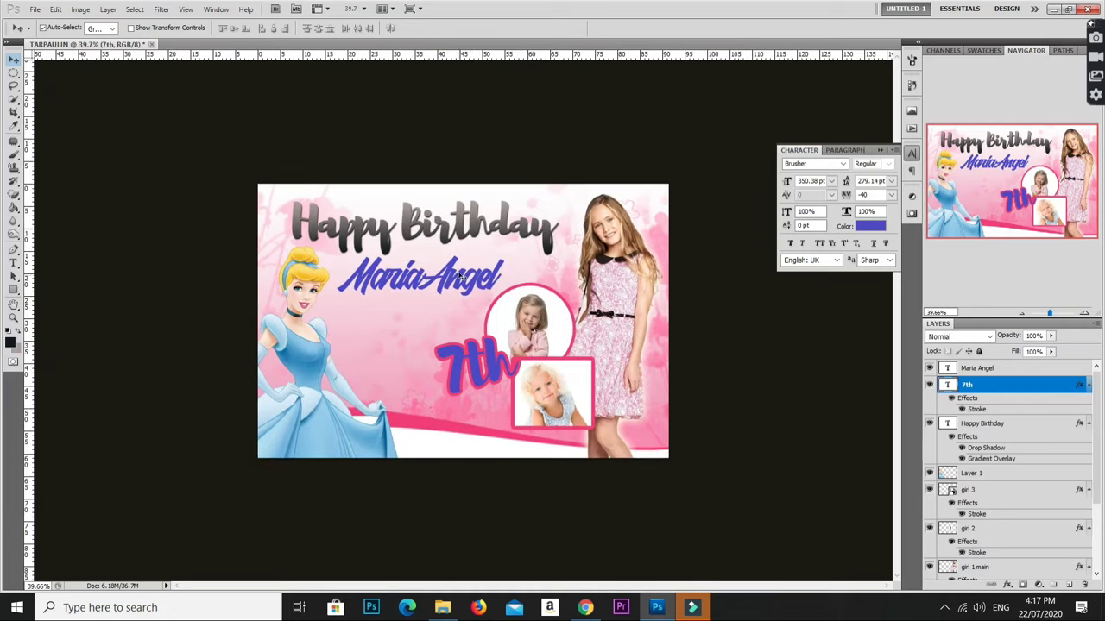
pyautogui.moveTo(473, 223); pyautogui.dragTo(457, 223)
pyautogui.hotkey('ctrl', 't')
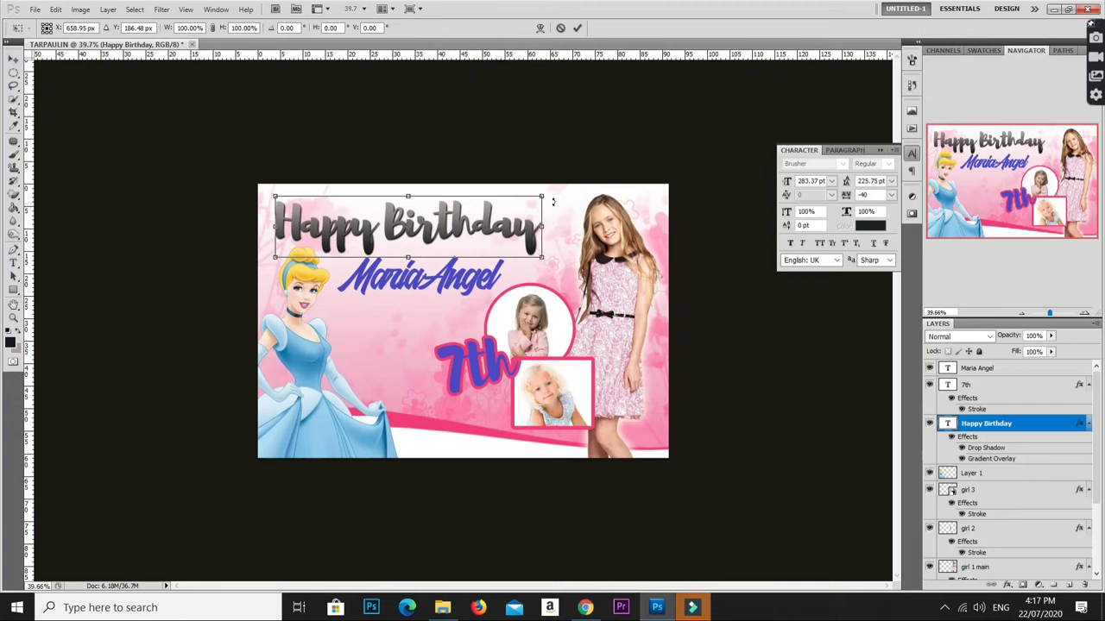
pyautogui.moveTo(540, 197)
pyautogui.mouseDown()
pyautogui.moveTo(561, 193)
pyautogui.moveTo(526, 215)
pyautogui.mouseUp()
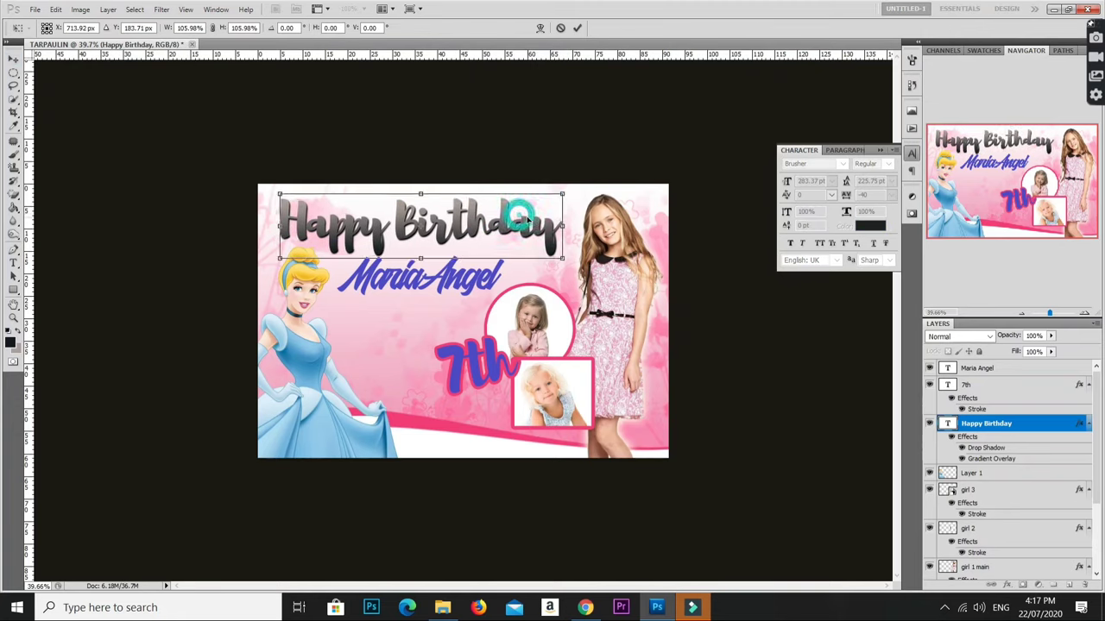
pyautogui.press('Return')
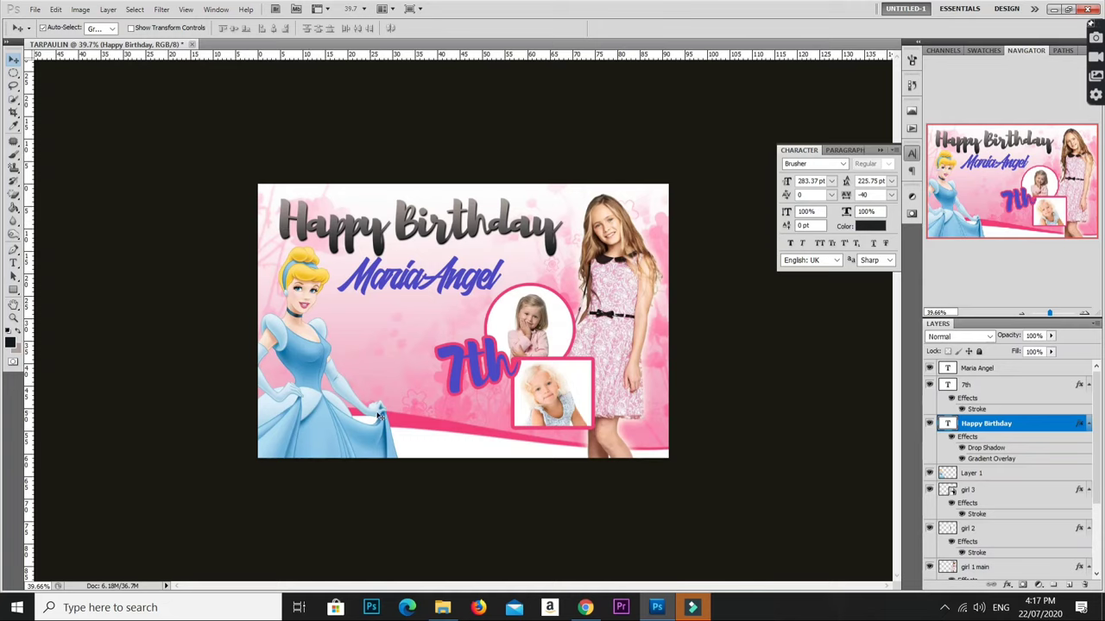
# Set the white wave shape's layer opacity to 45%
pyautogui.click(471, 443)
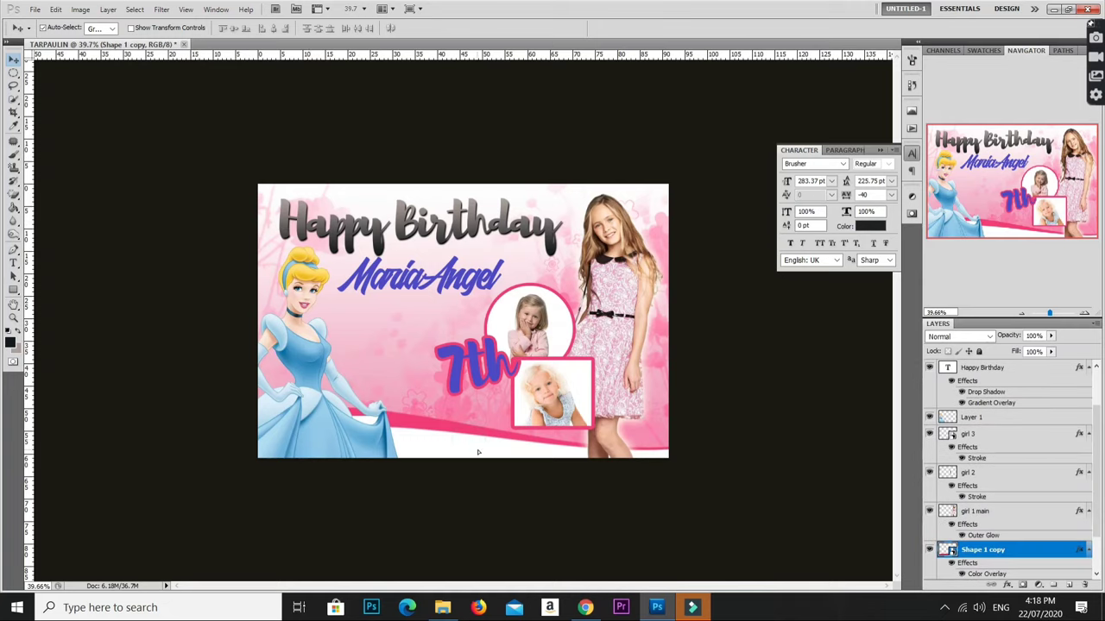
pyautogui.press('1')
pyautogui.press('4')
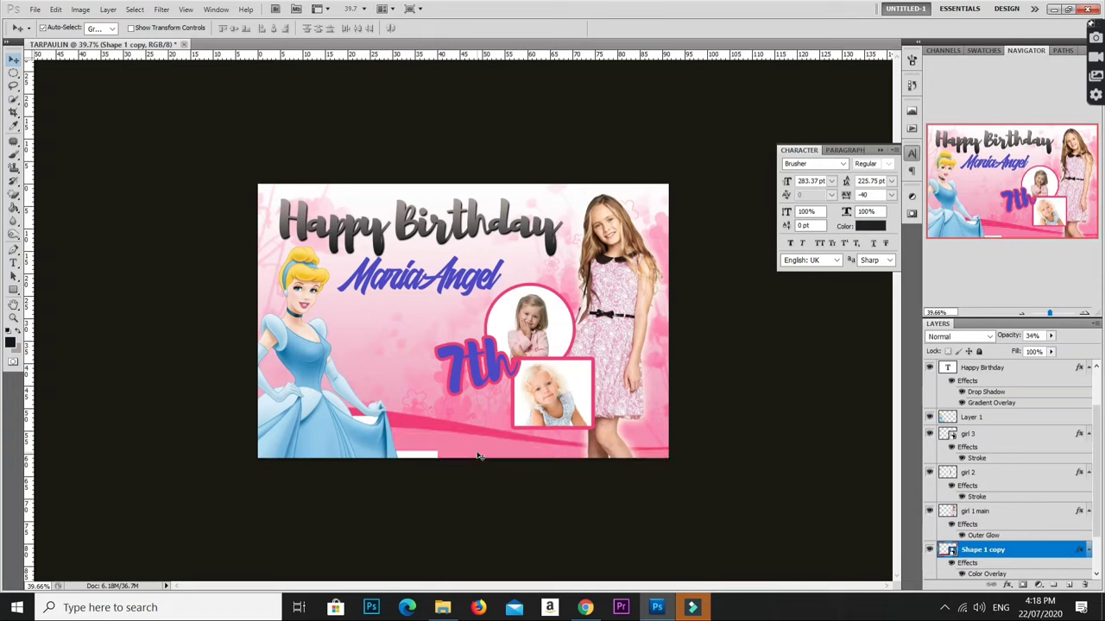
pyautogui.press('5')
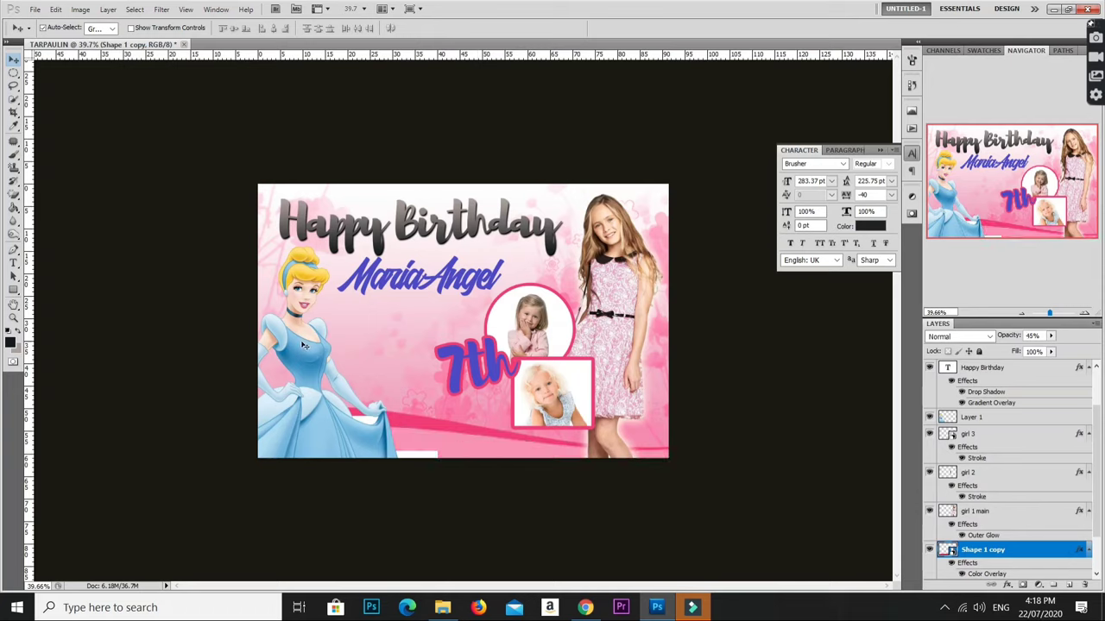
# Select the Cinderella layer and pick an area with the Magic Wand tool
pyautogui.click(303, 345)
pyautogui.press('w')
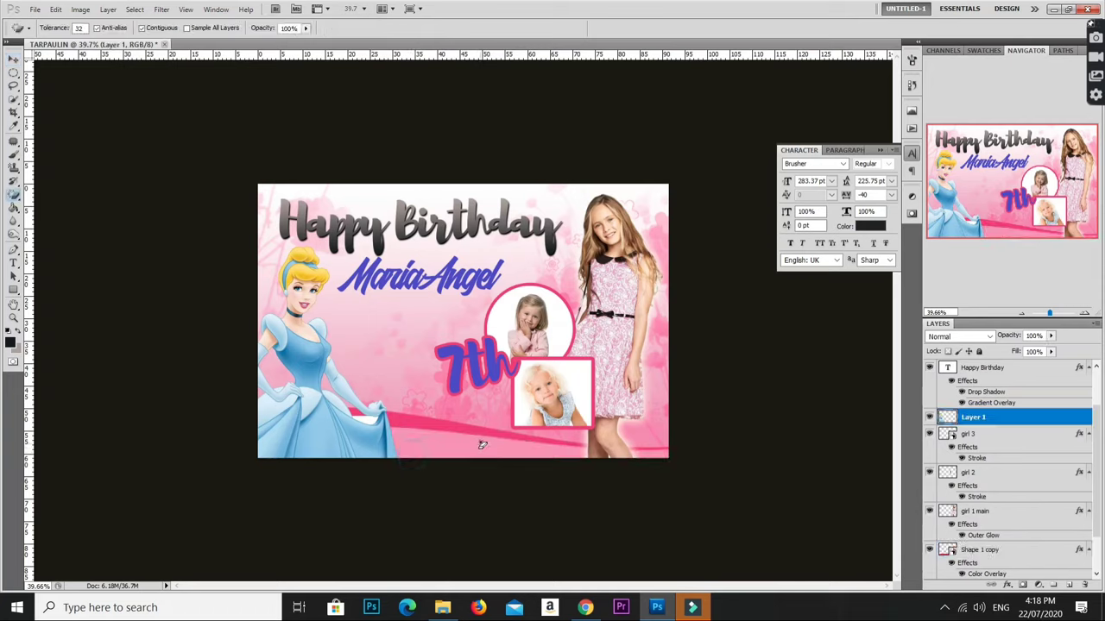
pyautogui.click(598, 391)
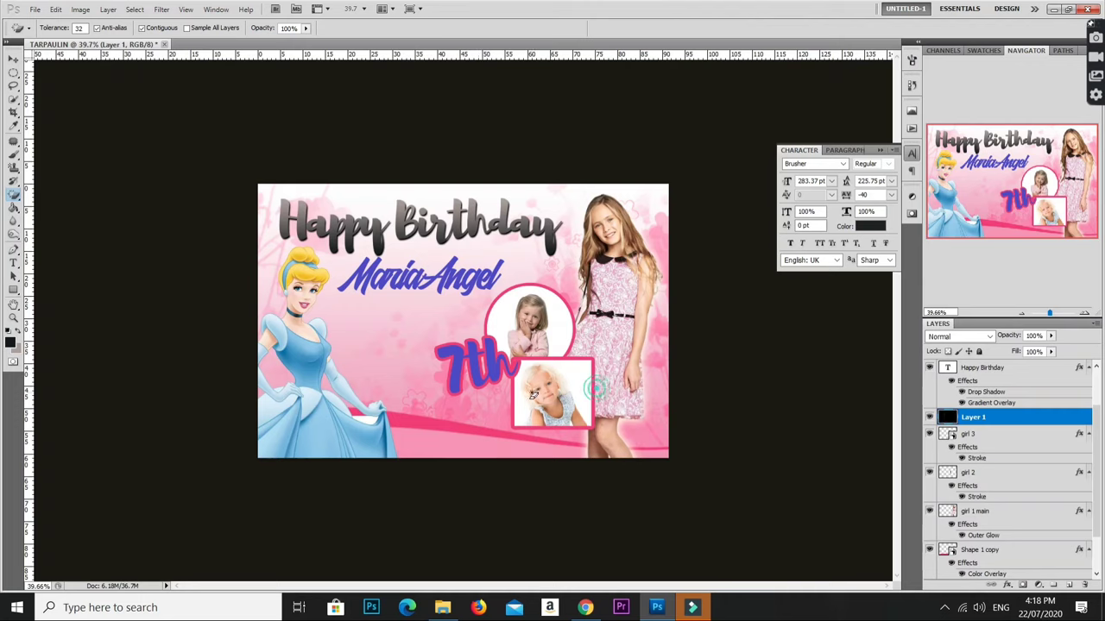